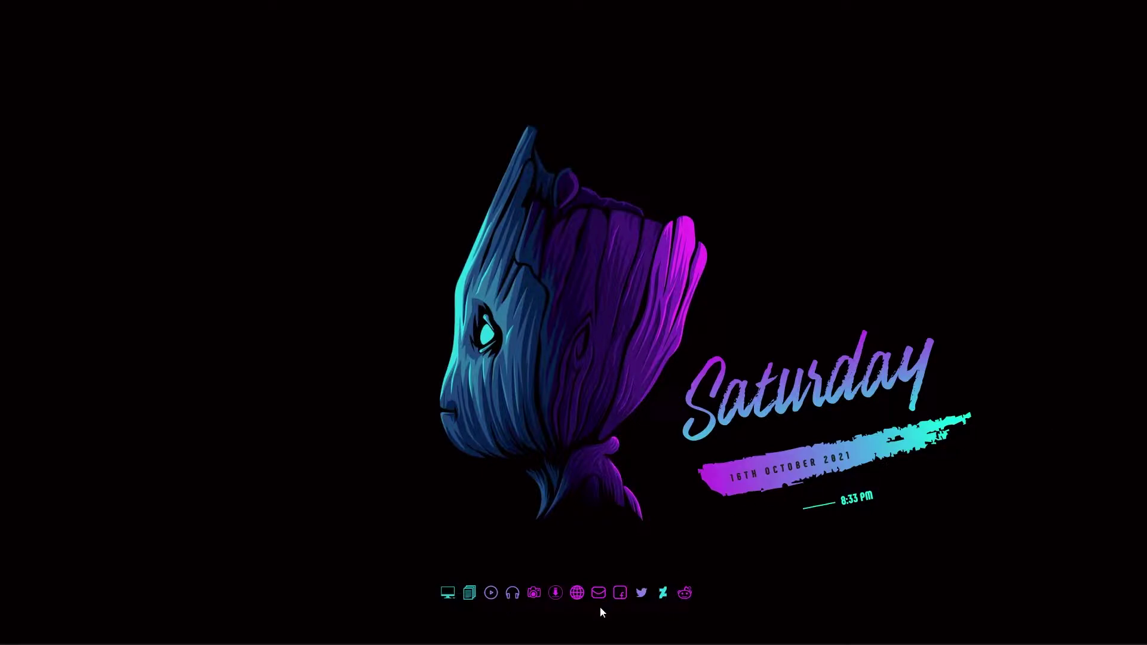
# Step: Switch to the browser and review the ScriptHookVDotNet, Script Hook V and OpenIV download pages
pyautogui.click(499, 635)
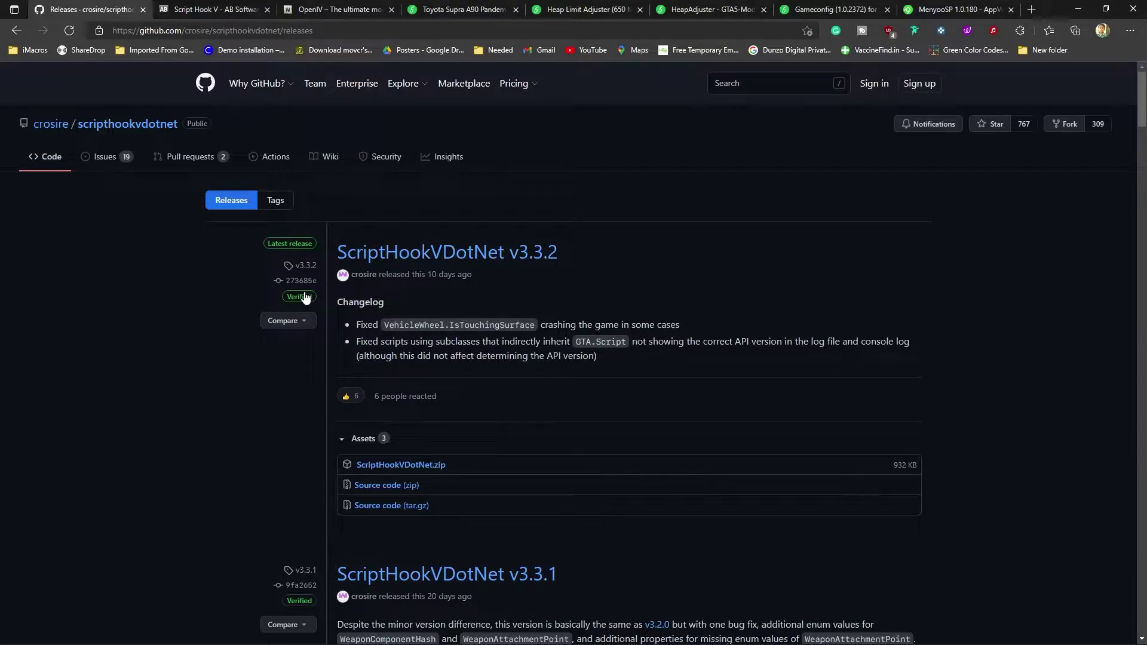
pyautogui.click(246, 9)
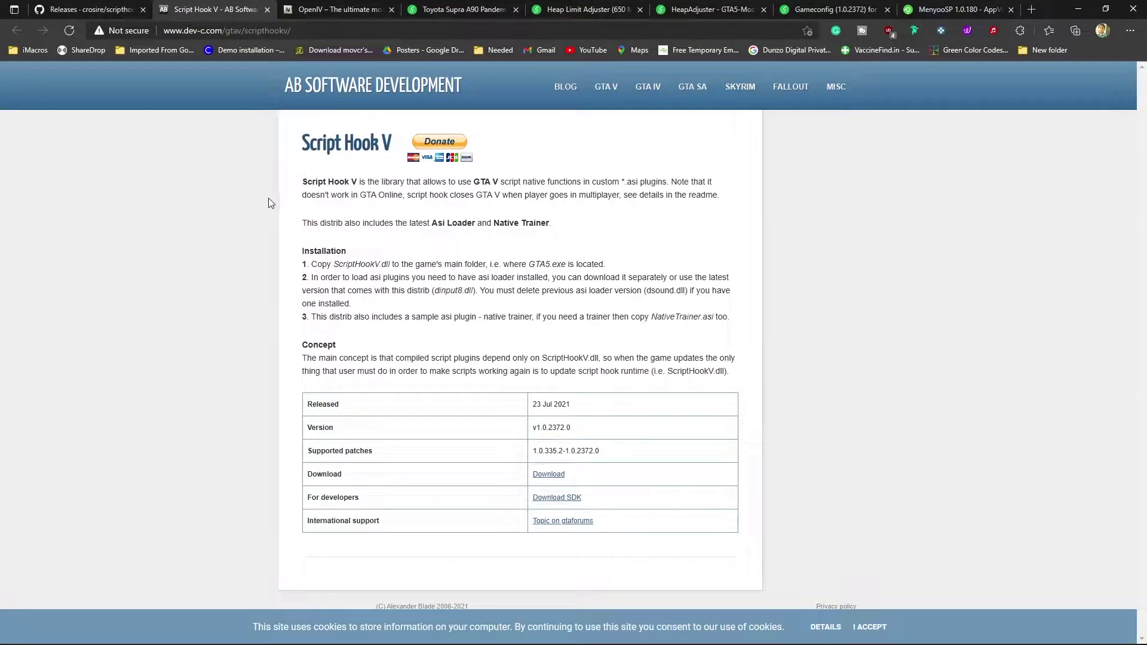
pyautogui.click(325, 10)
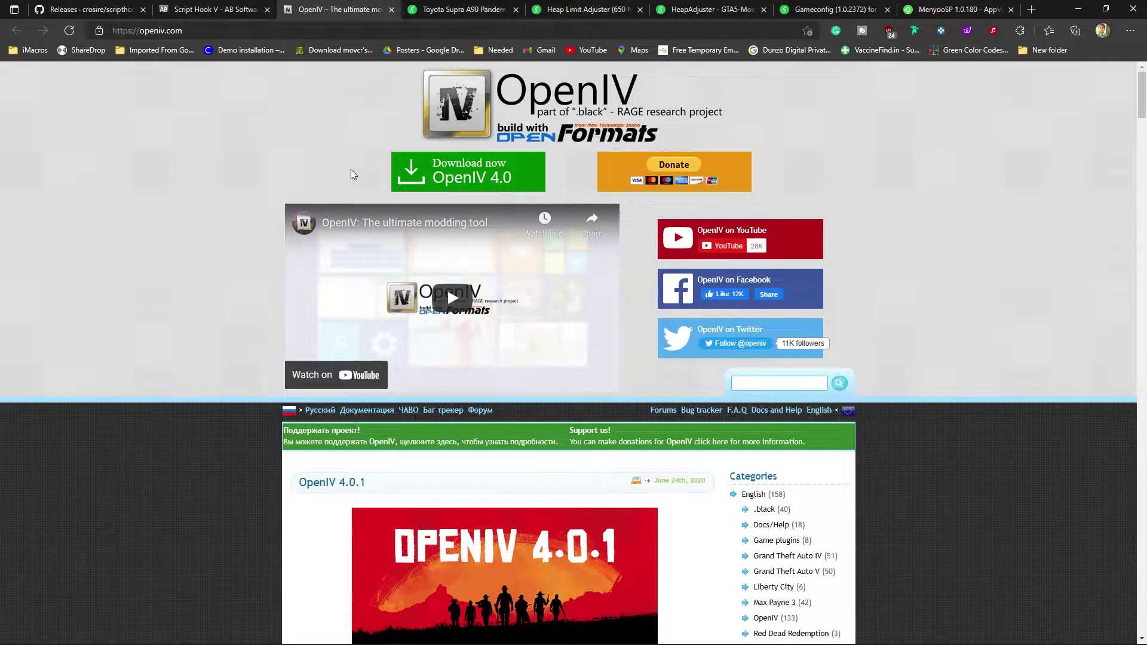
# Step: Look over the Toyota Supra A90 Pandem page and the GTA5-Mods vehicles category, finishing on the Supra page
pyautogui.click(436, 9)
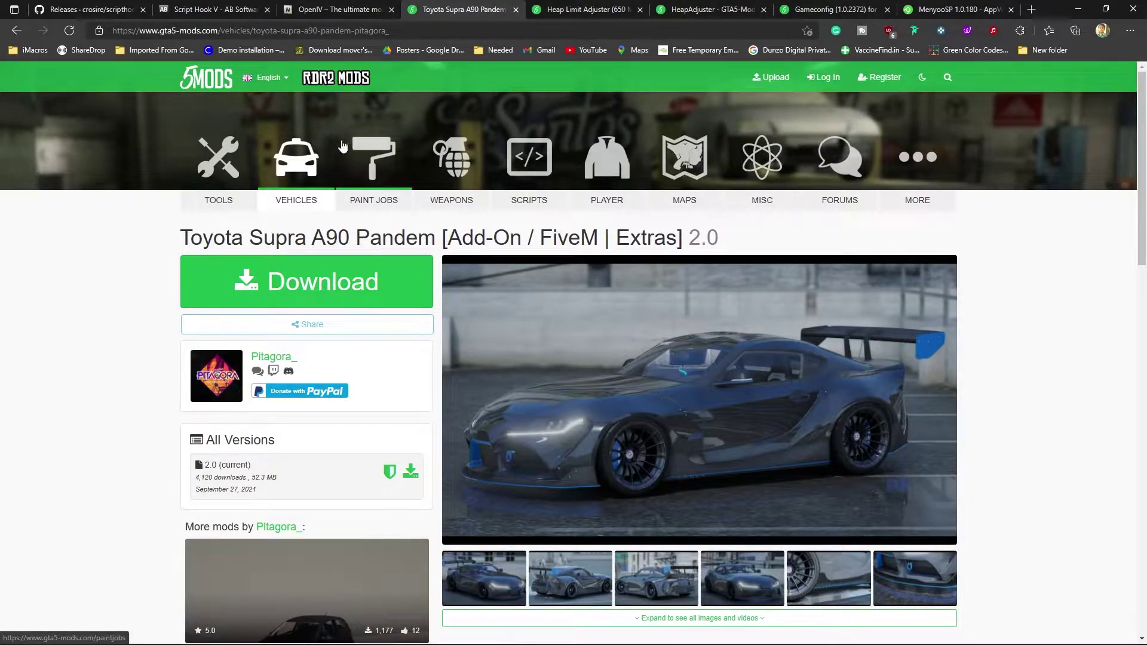
pyautogui.click(257, 143)
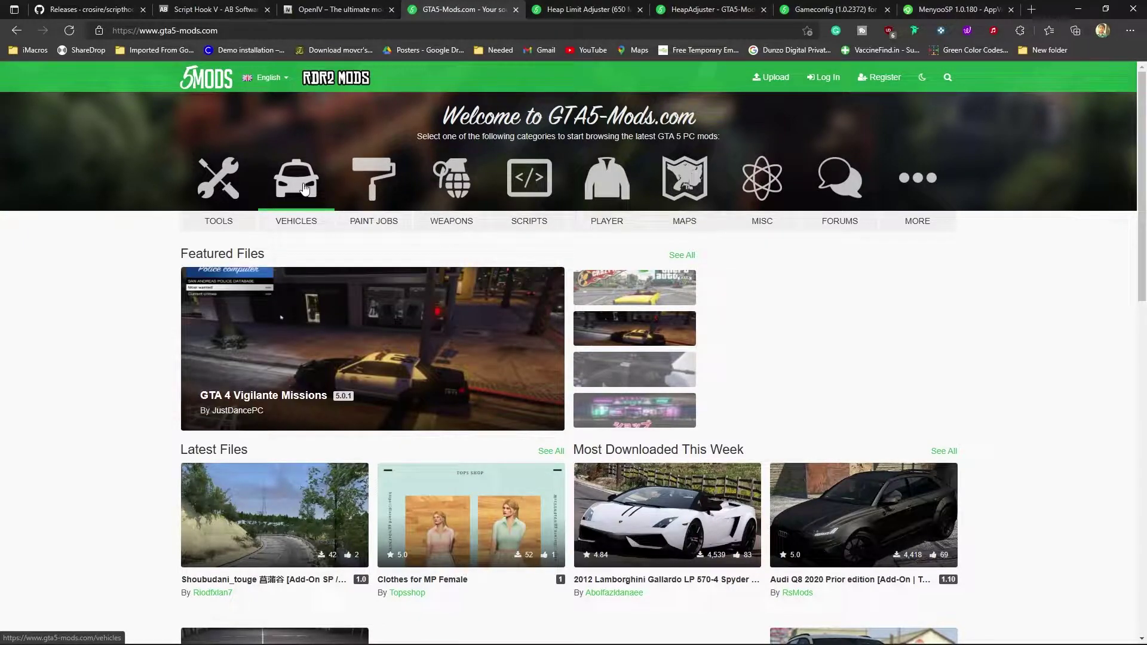
pyautogui.click(302, 218)
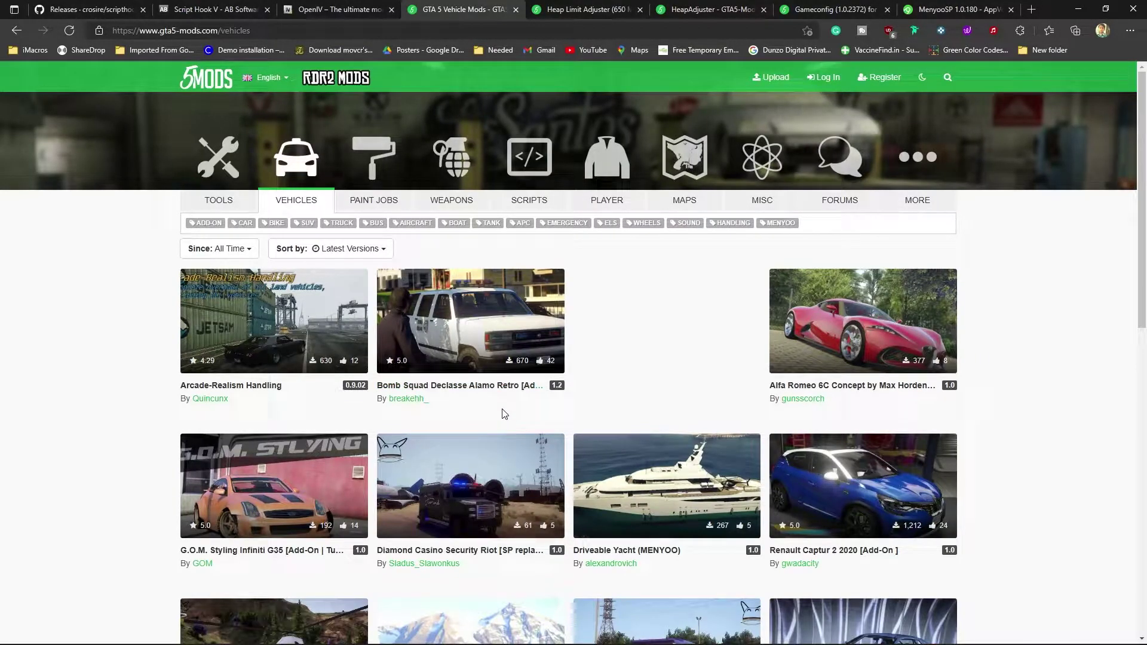
pyautogui.click(17, 30)
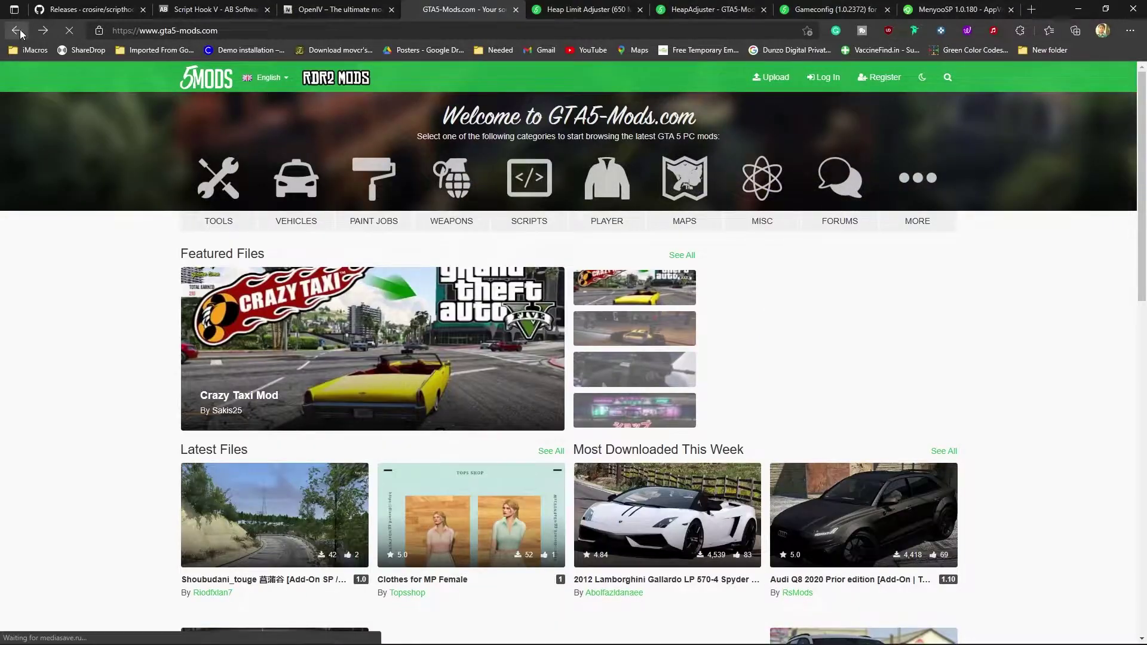
pyautogui.click(17, 30)
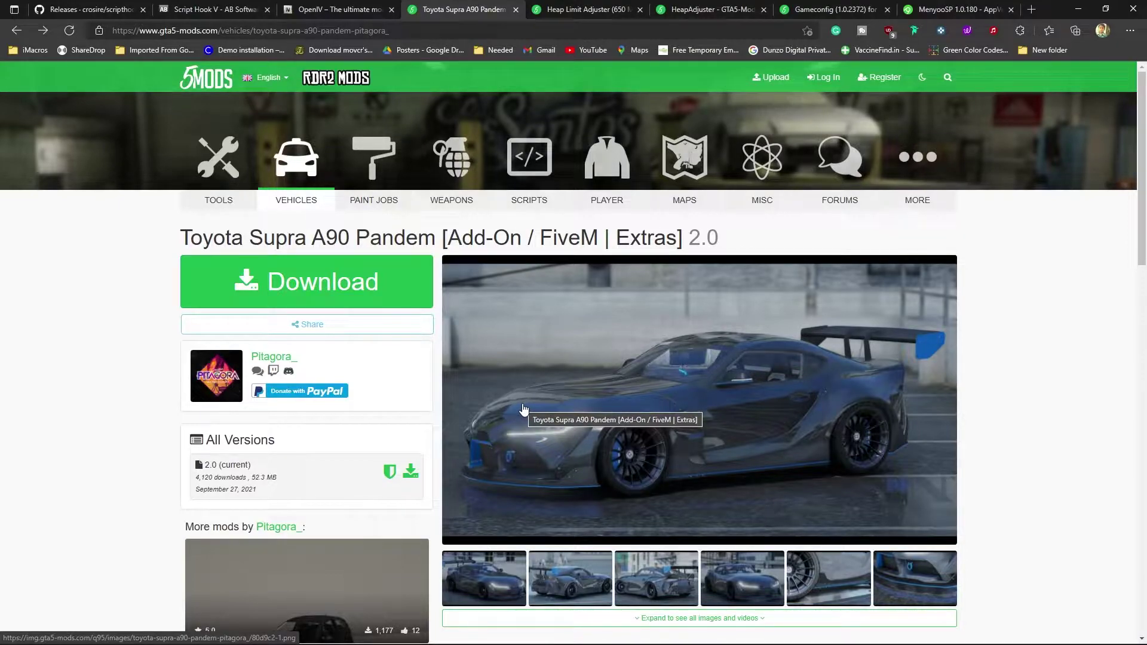
# Step: Review the download pages for Heap Limit Adjuster, HeapAdjuster, Gameconfig (1.0.2372) for Limitless Vehicles and MenyooSP
pyautogui.click(582, 9)
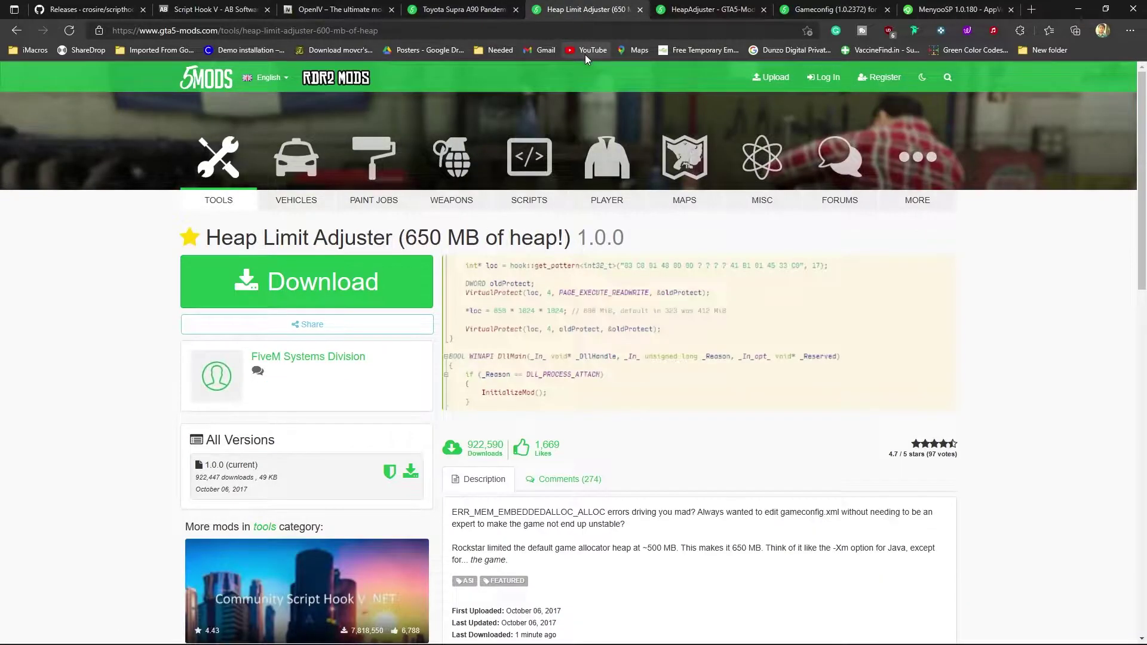
pyautogui.click(693, 8)
pyautogui.click(800, 11)
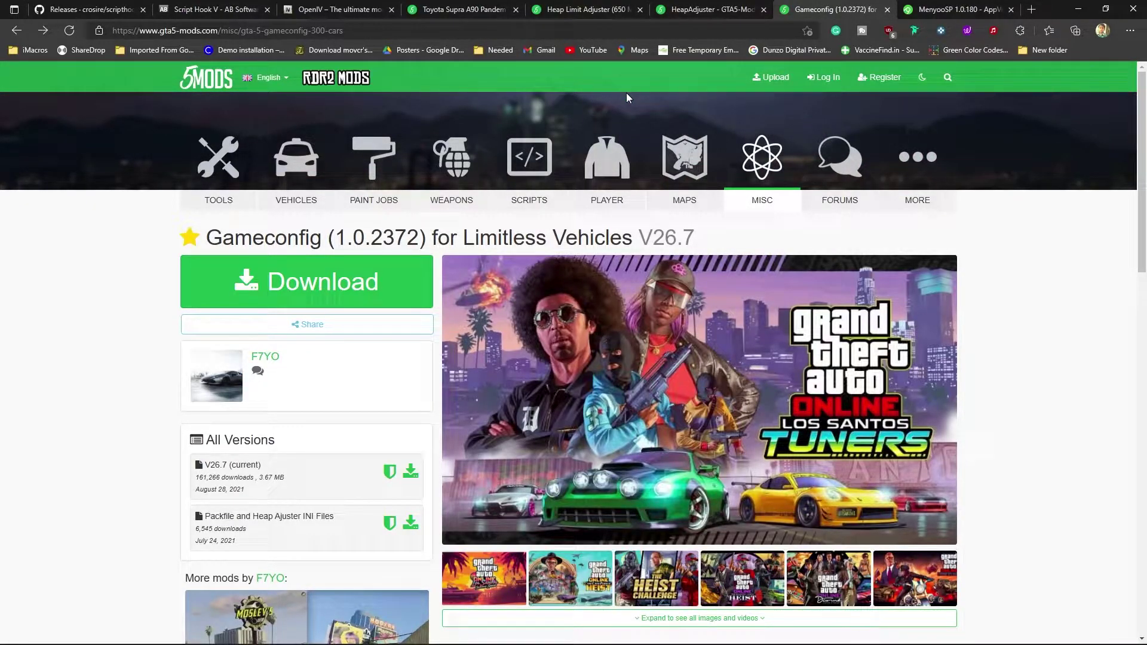
pyautogui.click(922, 11)
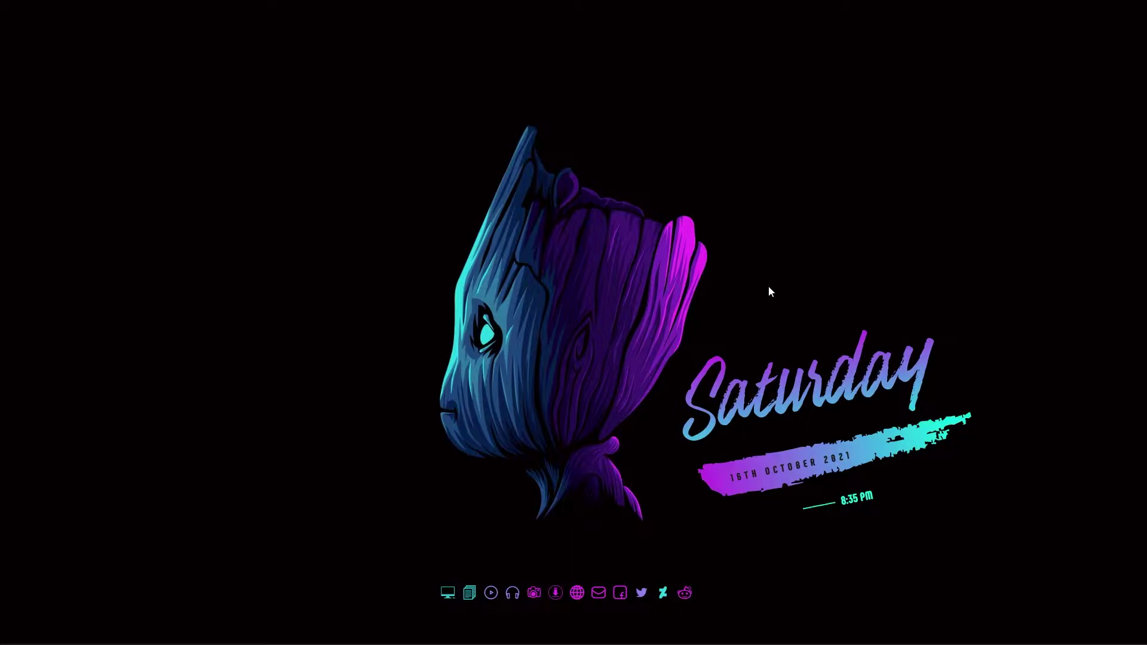
# Step: Switch to the How to install Cars window in File Explorer and open its Scripthook folder
pyautogui.moveTo(521, 630)
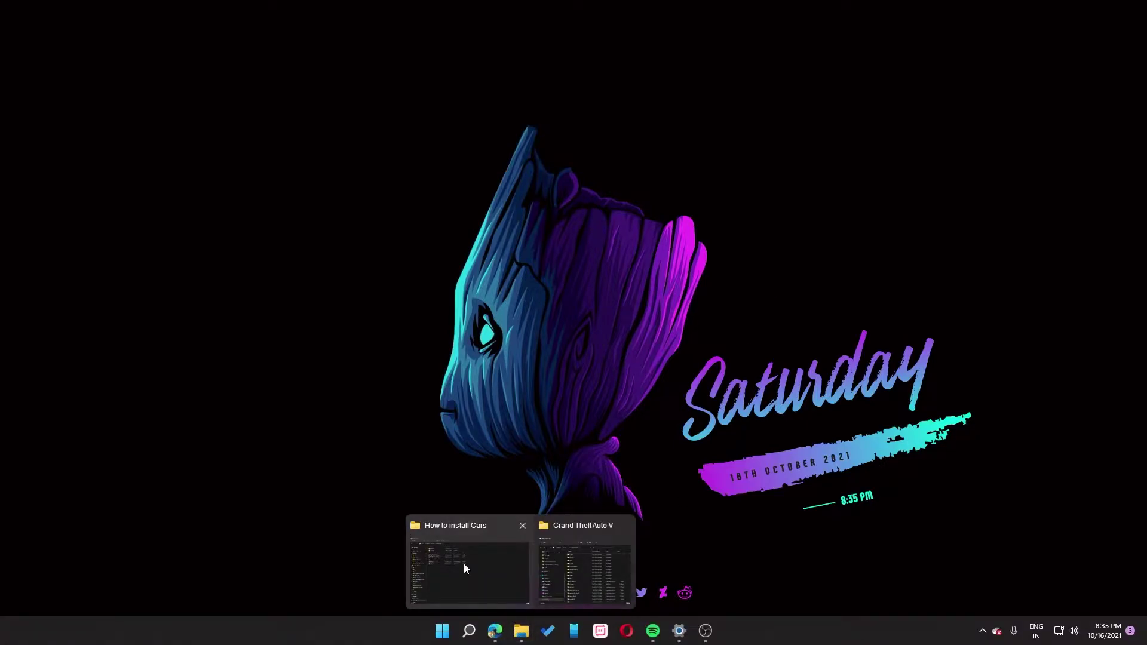
pyautogui.click(466, 569)
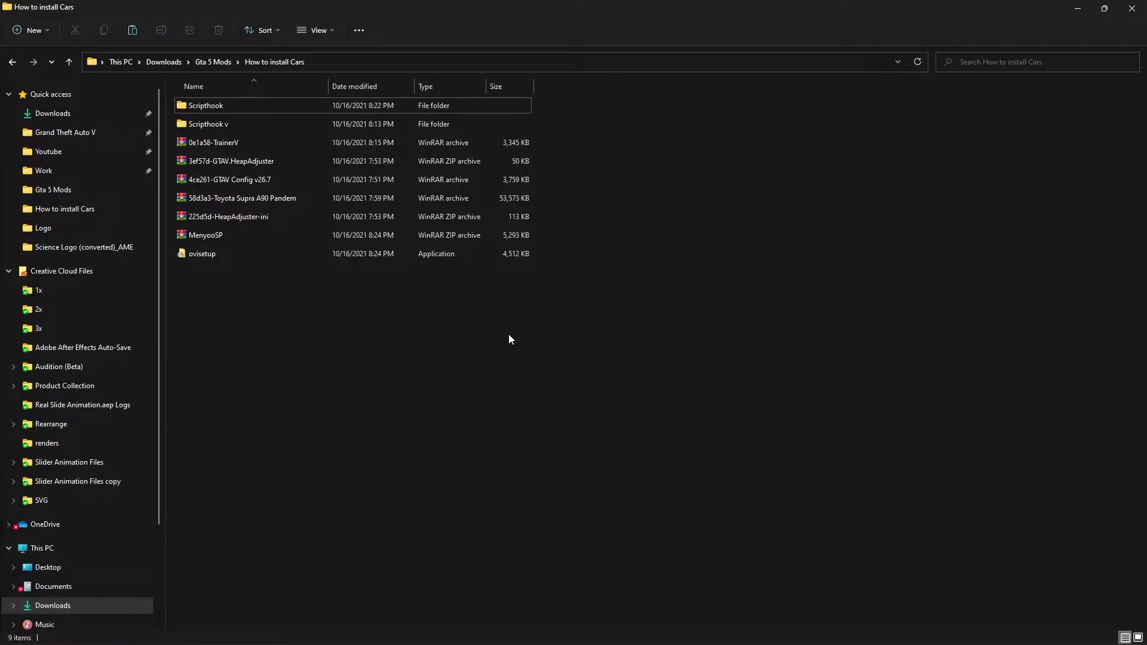
pyautogui.click(326, 110)
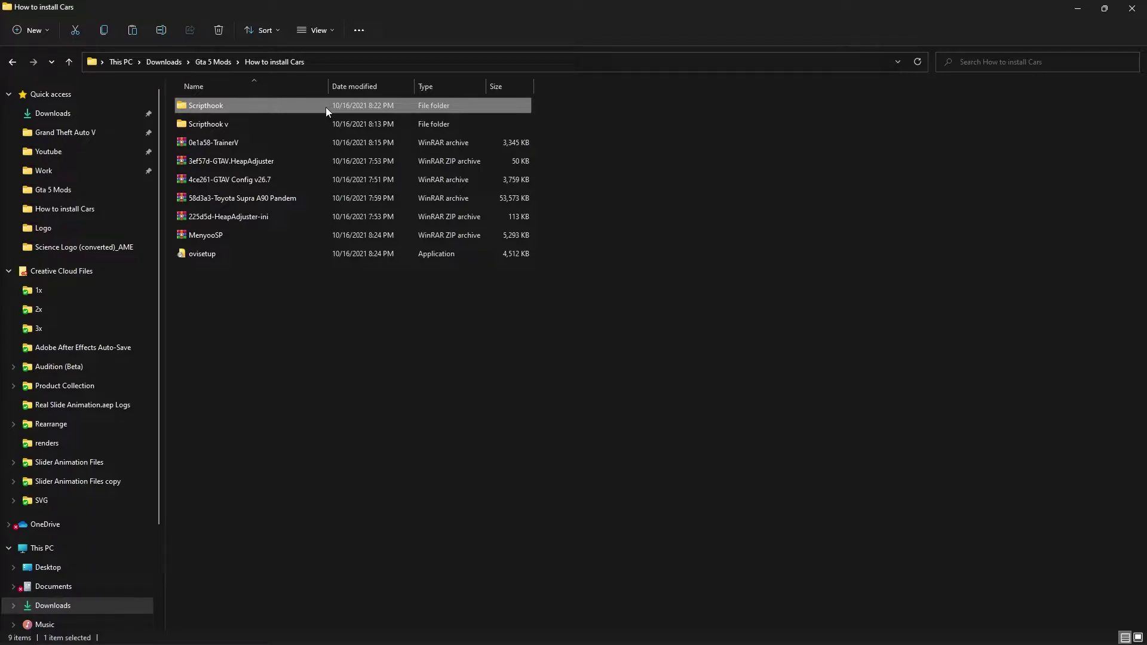
pyautogui.doubleClick(325, 106)
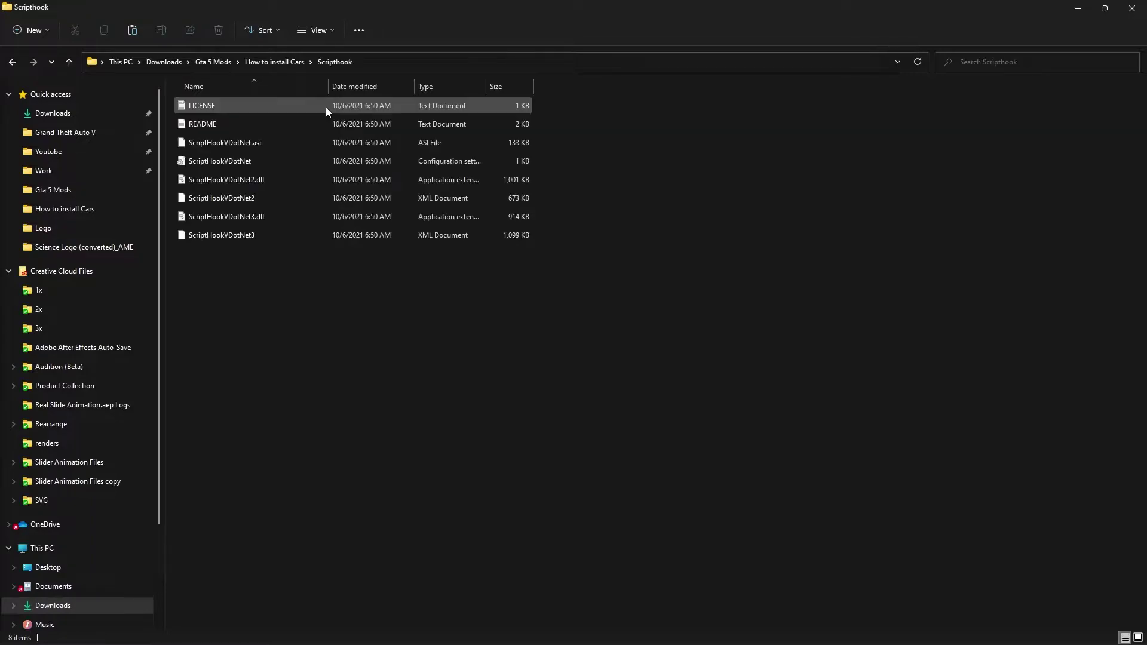
# Step: Arrange the Scripthook and Grand Theft Auto V folders side by side and copy ScriptHookVDotNet.asi, ScriptHookVDotNet2.dll and ScriptHookVDotNet3.dll into the game folder, replacing existing files
pyautogui.click(267, 144)
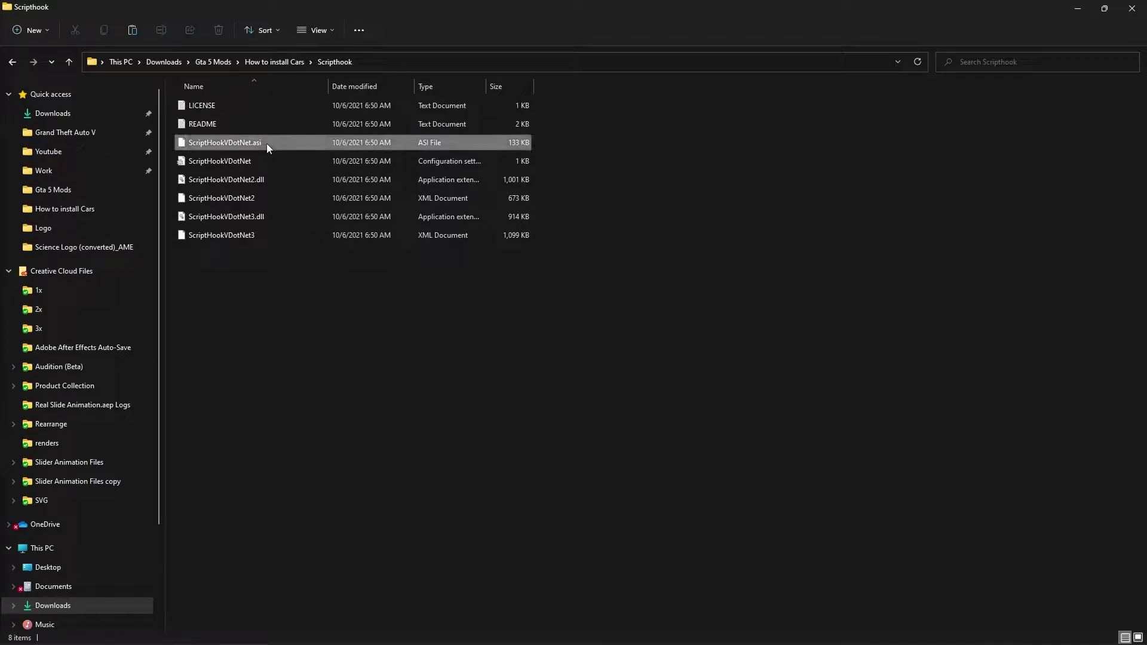
pyautogui.keyDown('ctrl'); pyautogui.click(246, 187); pyautogui.keyUp('ctrl')
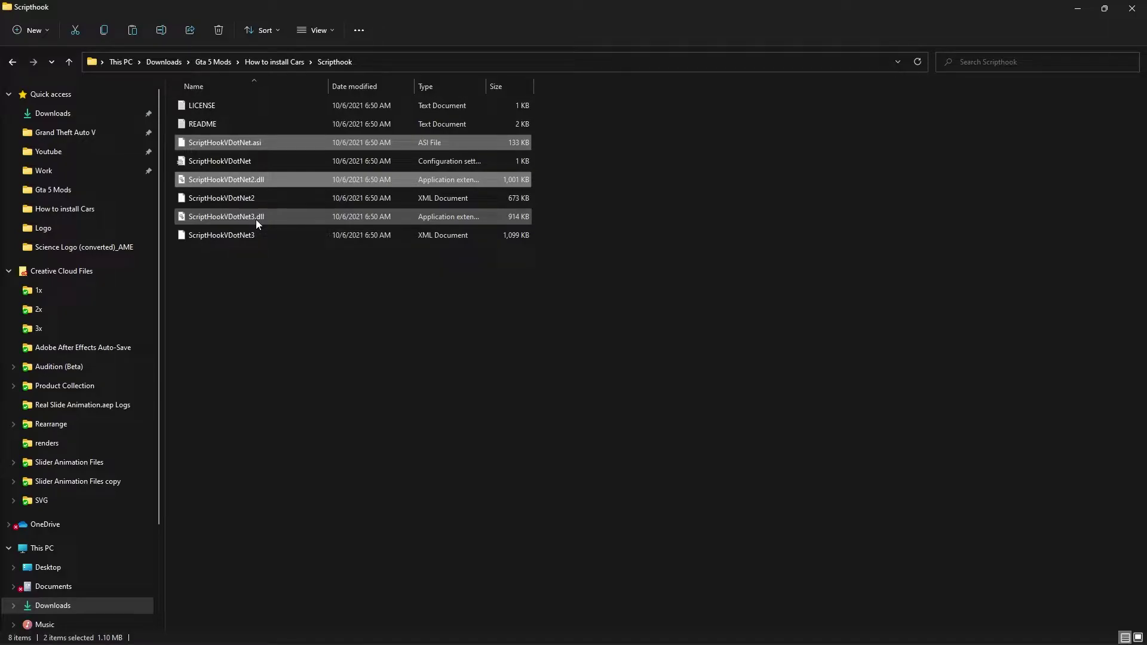
pyautogui.keyDown('ctrl'); pyautogui.click(256, 220); pyautogui.keyUp('ctrl')
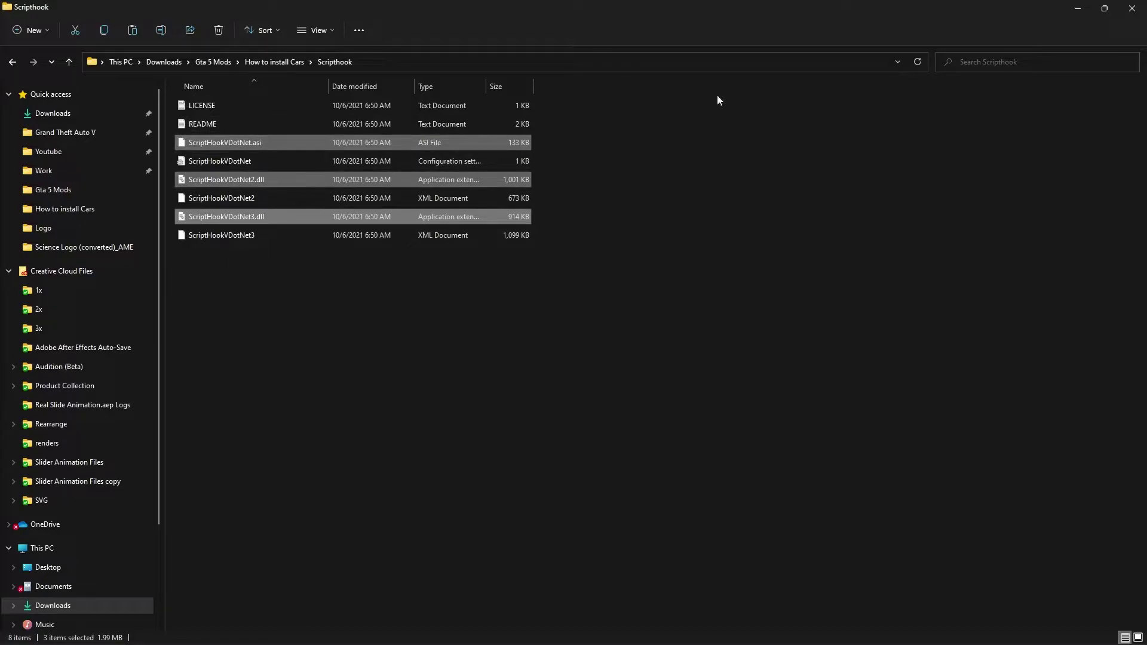
pyautogui.moveTo(1108, 7)
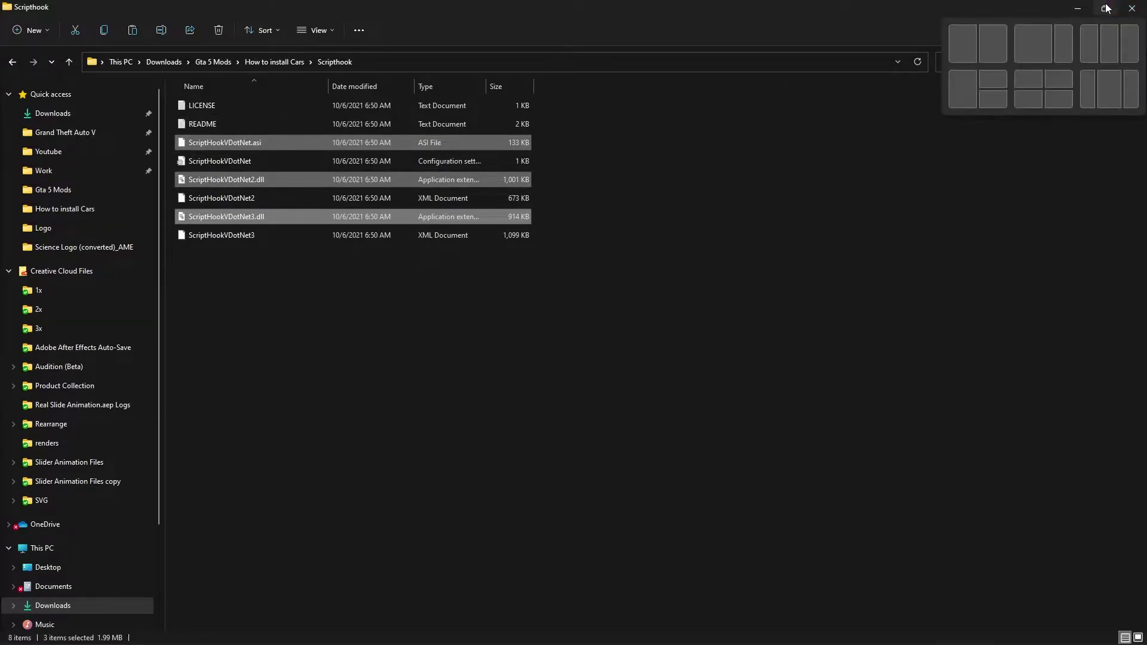
pyautogui.click(968, 42)
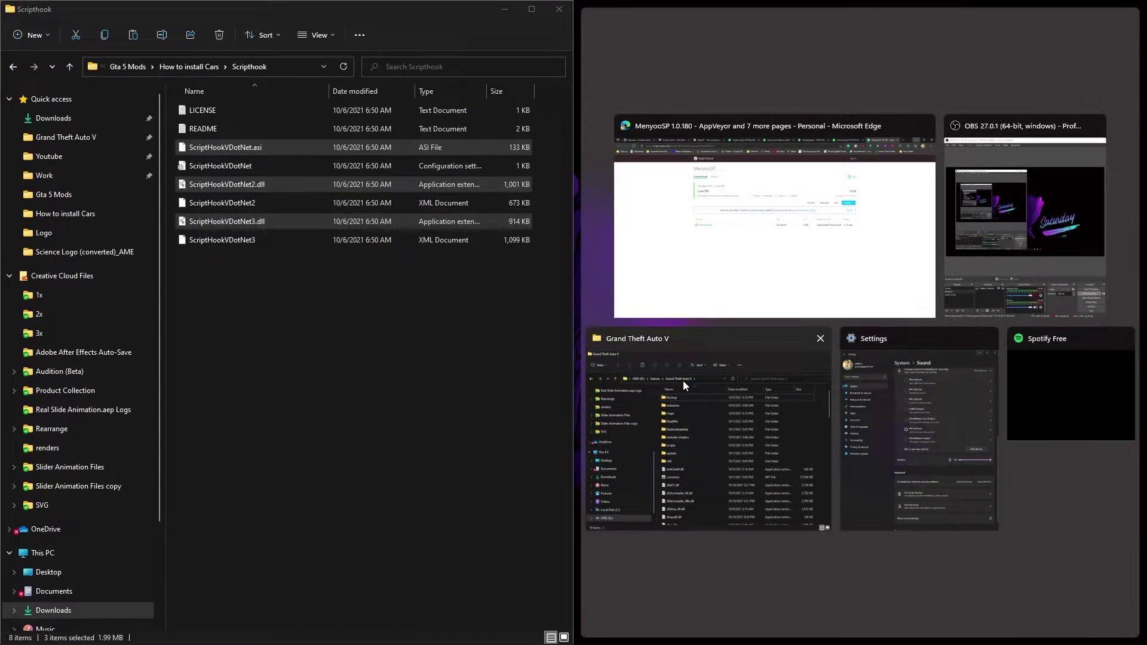
pyautogui.click(780, 477)
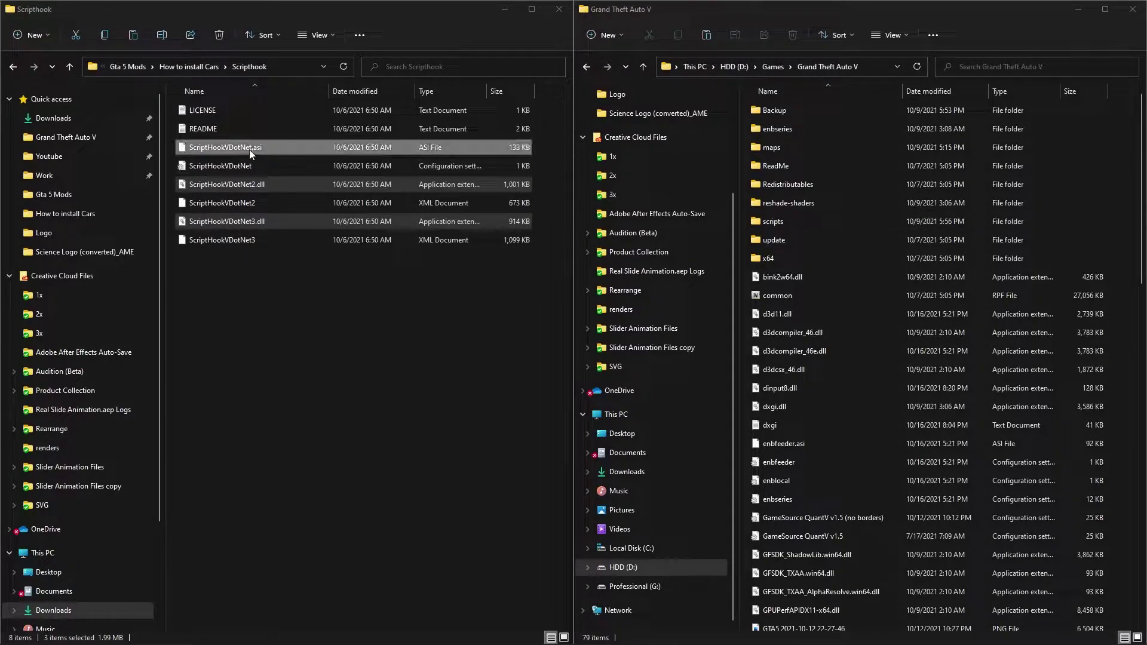
pyautogui.moveTo(257, 148); pyautogui.dragTo(1119, 239)
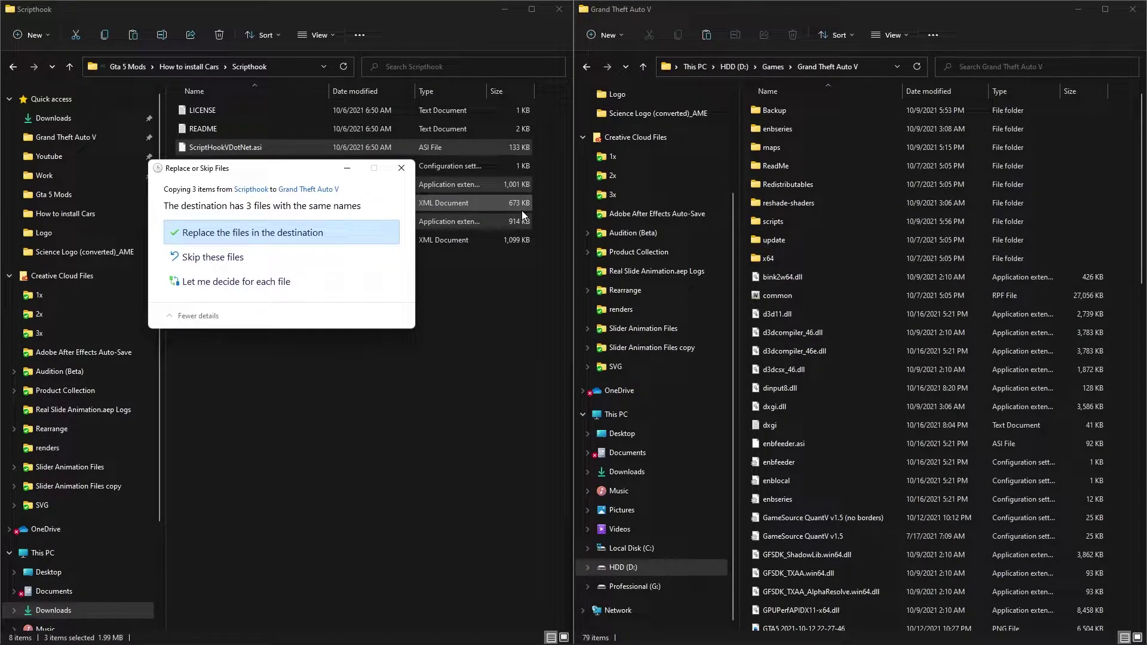
pyautogui.click(295, 240)
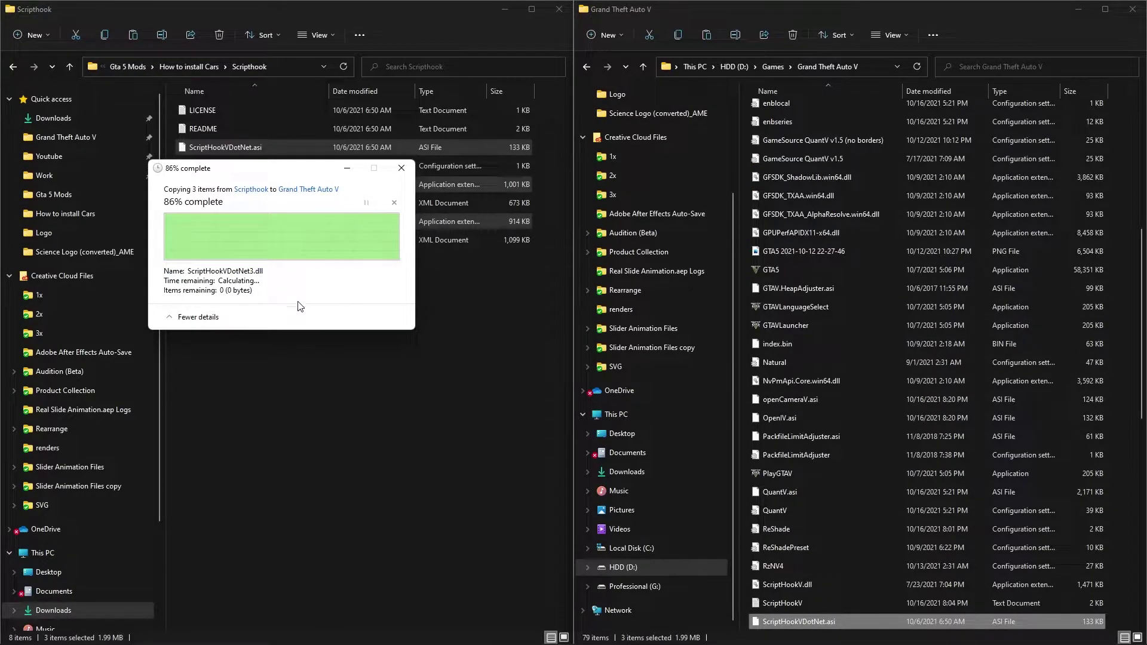
pyautogui.click(352, 337)
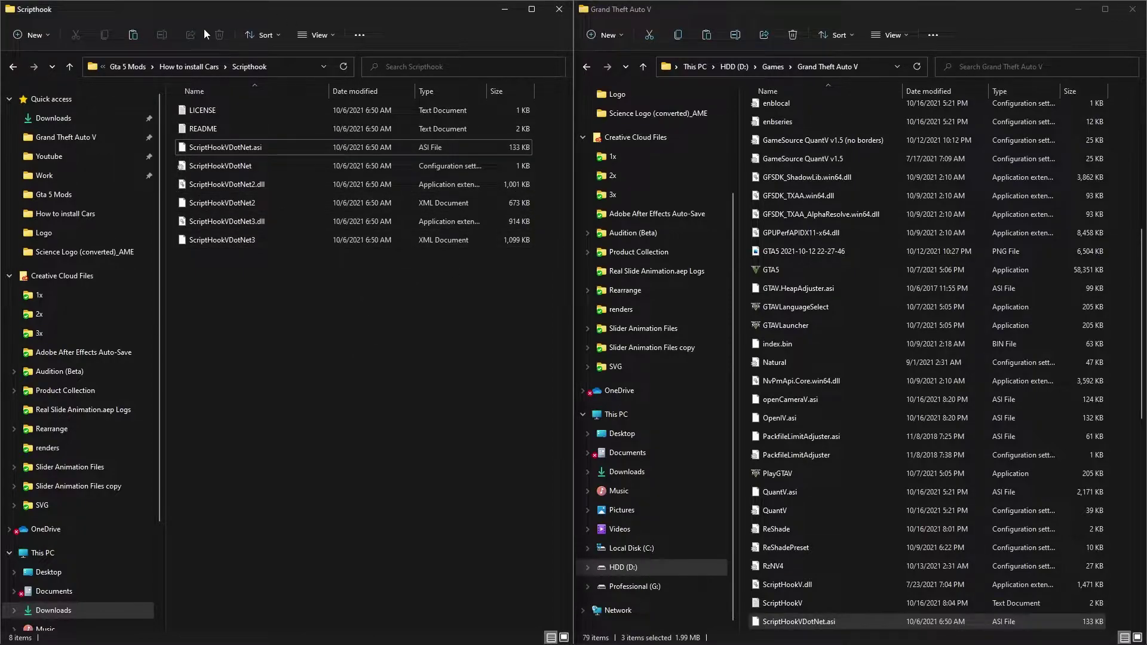
# Step: Return to the How to install Cars folder and open the bin folder inside Scripthook v
pyautogui.click(185, 68)
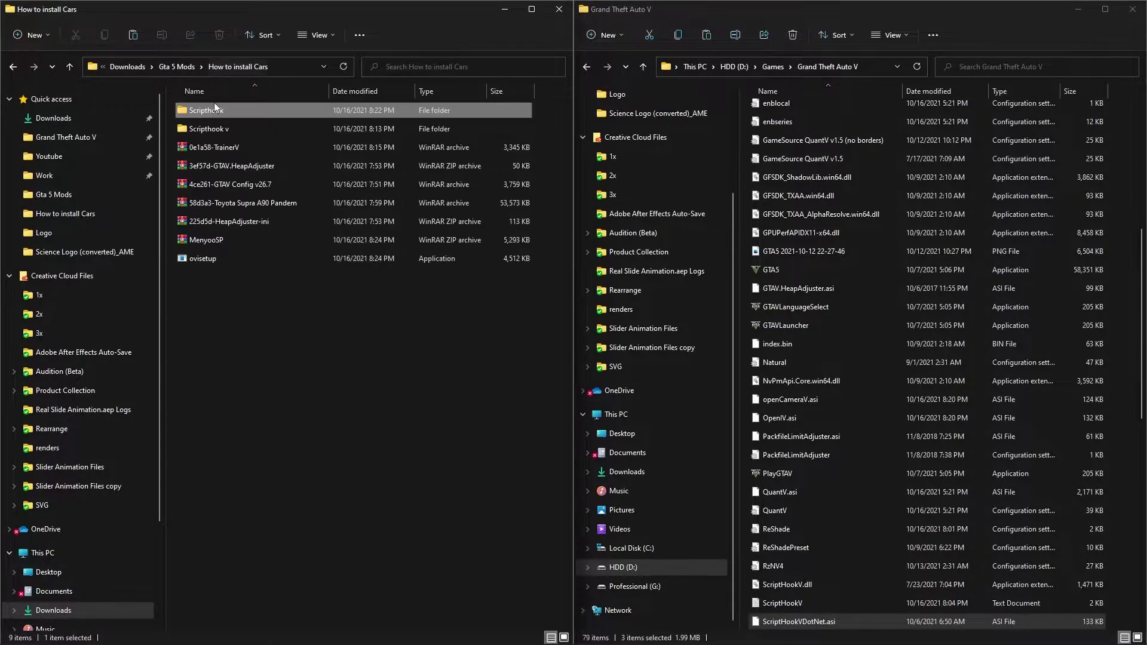
pyautogui.doubleClick(222, 133)
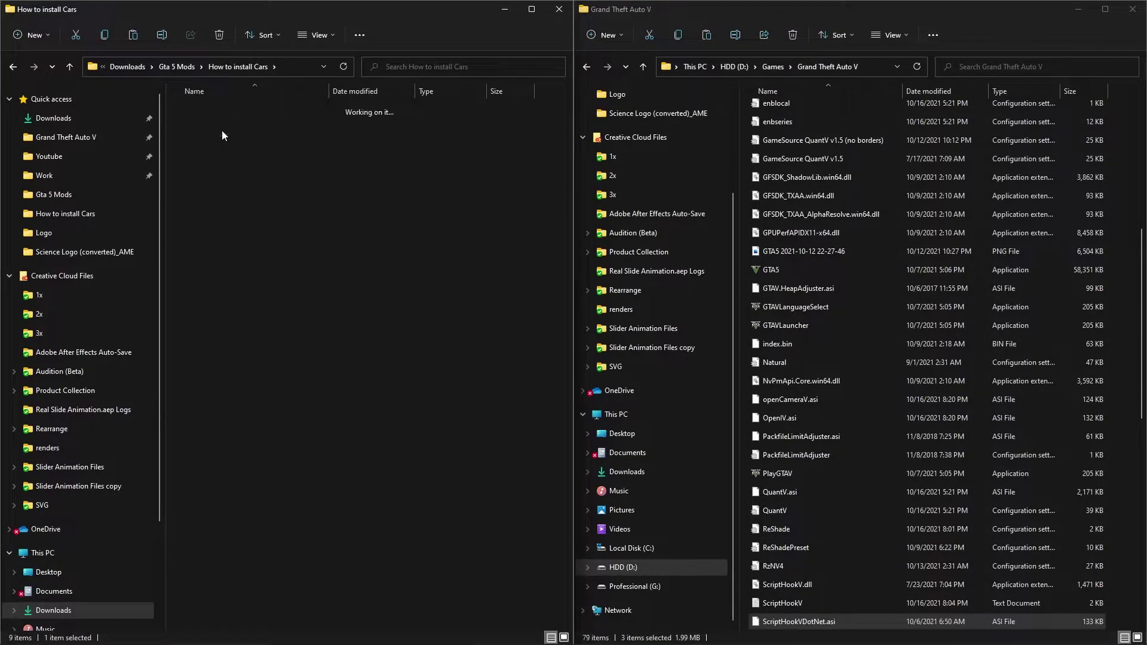
pyautogui.doubleClick(208, 113)
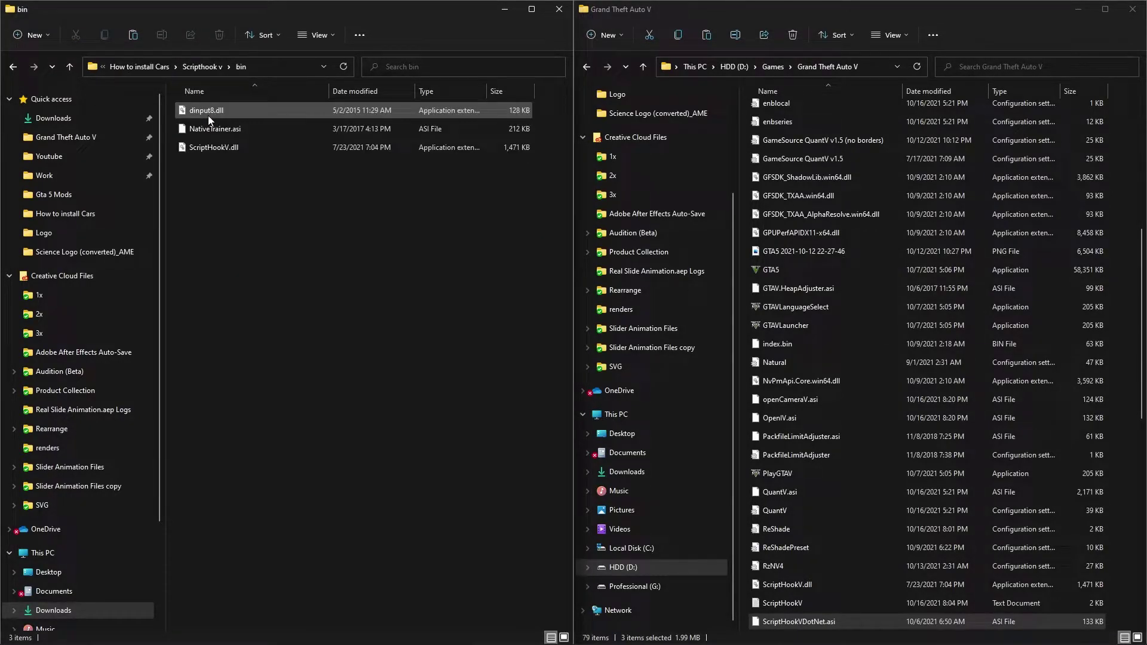
pyautogui.click(198, 67)
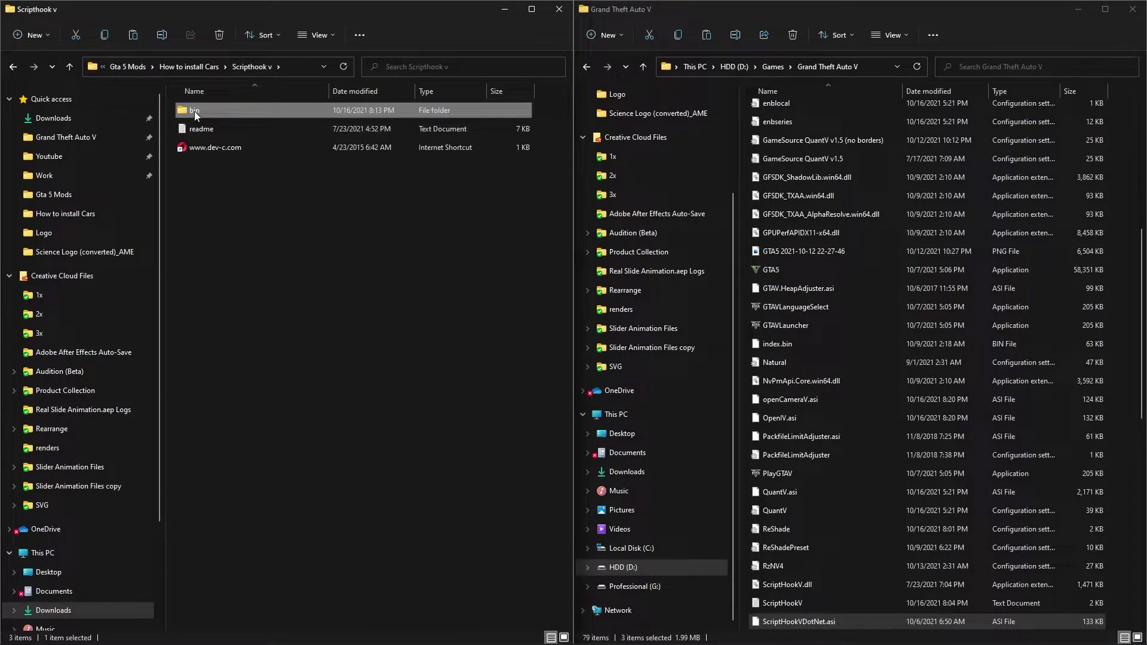
pyautogui.click(194, 111)
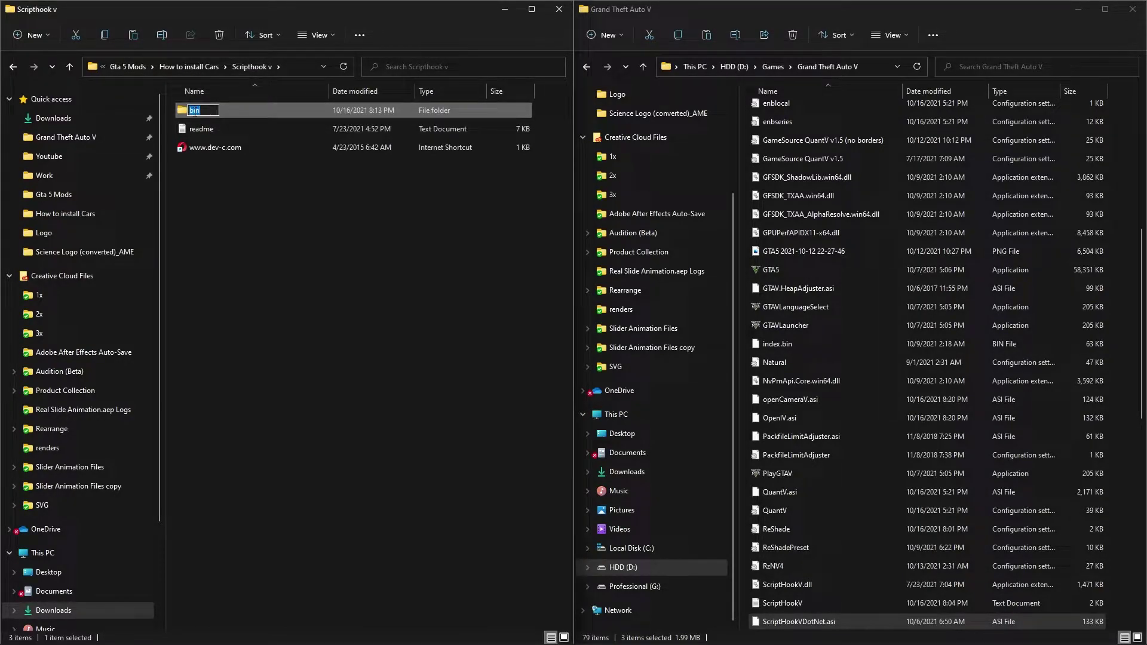
pyautogui.click(261, 110)
pyautogui.doubleClick(260, 110)
pyautogui.moveTo(221, 114)
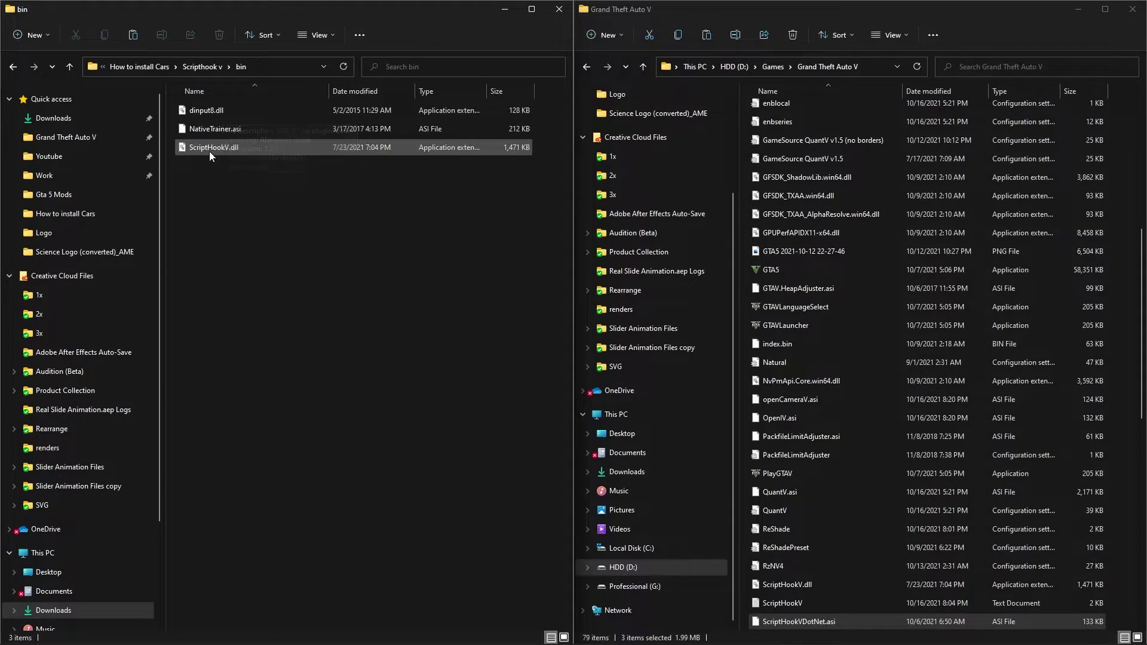
pyautogui.moveTo(210, 152)
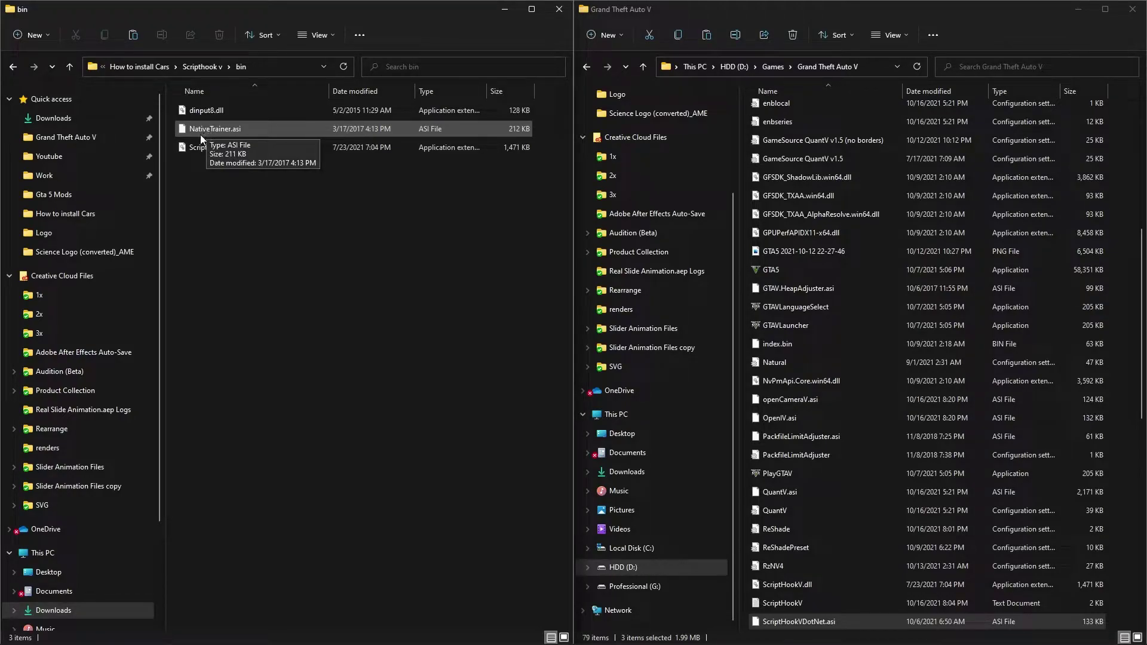
# Step: Copy dinput8.dll and ScriptHookV.dll into the Grand Theft Auto V folder, replacing the existing files
pyautogui.click(194, 150)
pyautogui.keyDown('ctrl'); pyautogui.click(227, 106); pyautogui.keyUp('ctrl')
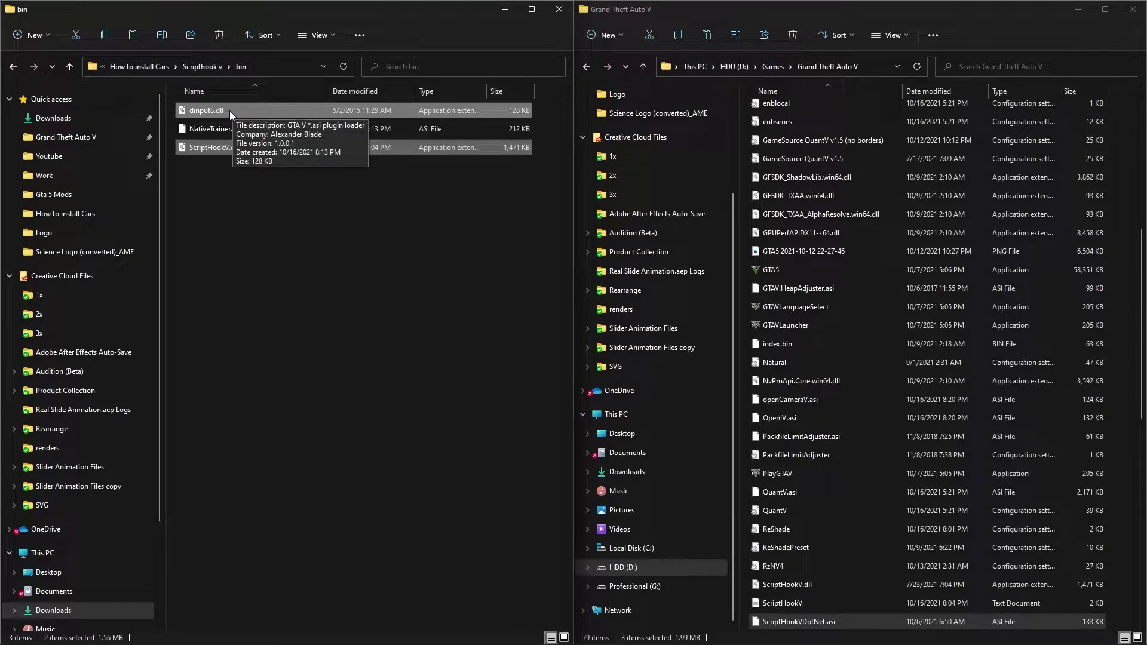
pyautogui.moveTo(226, 110); pyautogui.dragTo(1111, 233)
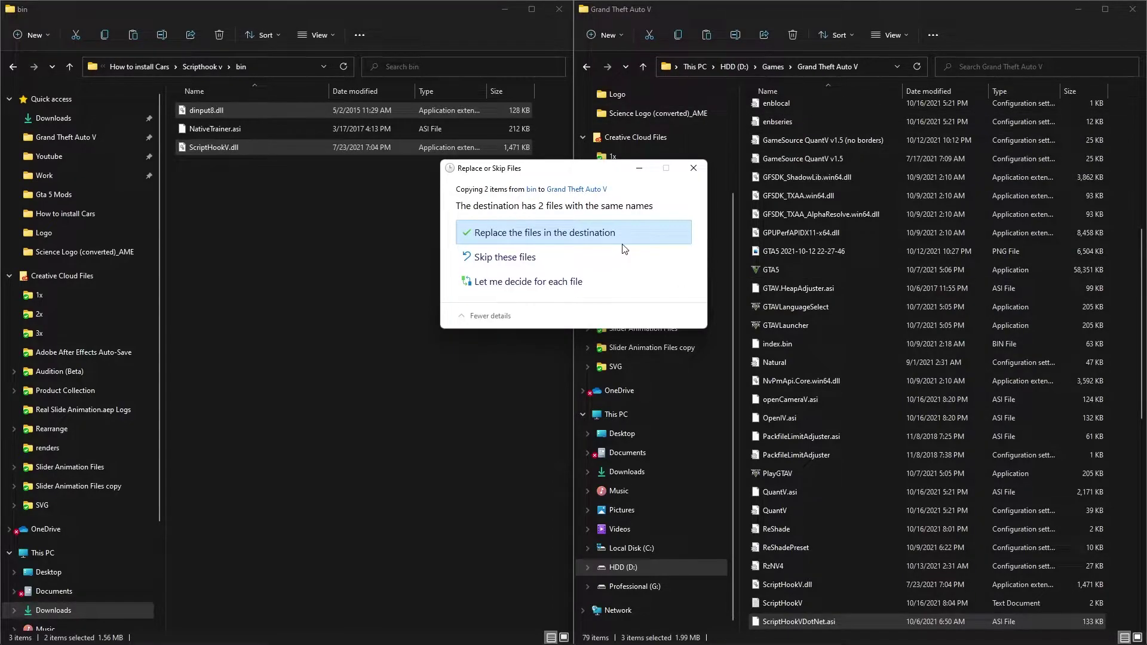
pyautogui.click(564, 237)
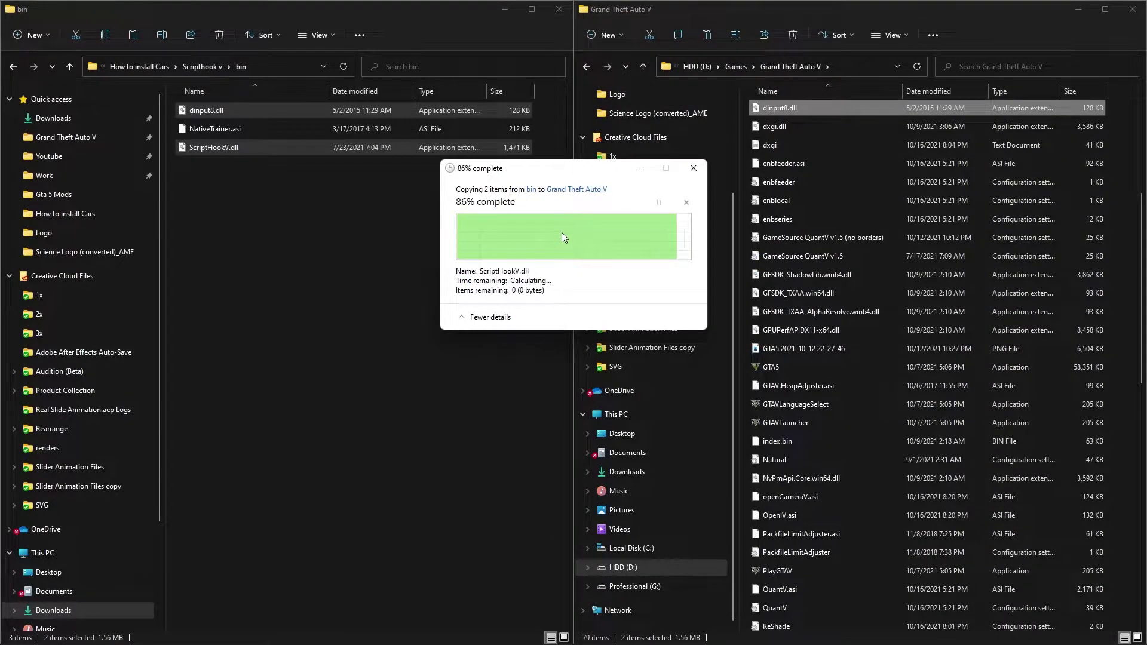
pyautogui.click(270, 307)
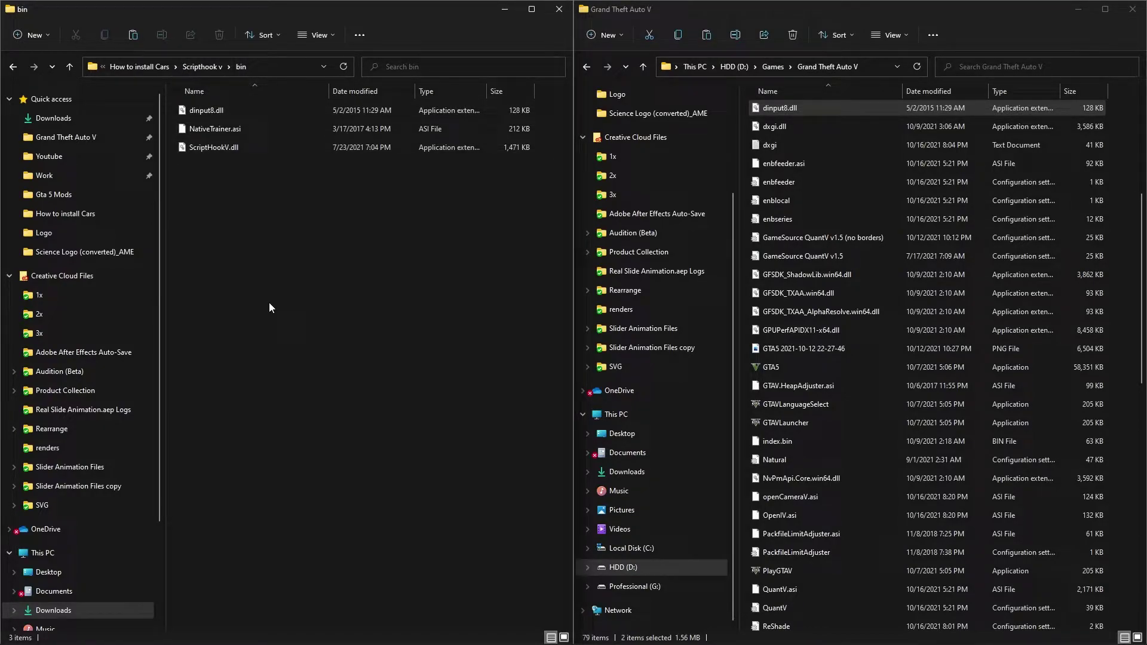
# Step: Return to the How to install Cars folder and launch the ovisetup installer
pyautogui.click(194, 66)
pyautogui.click(189, 69)
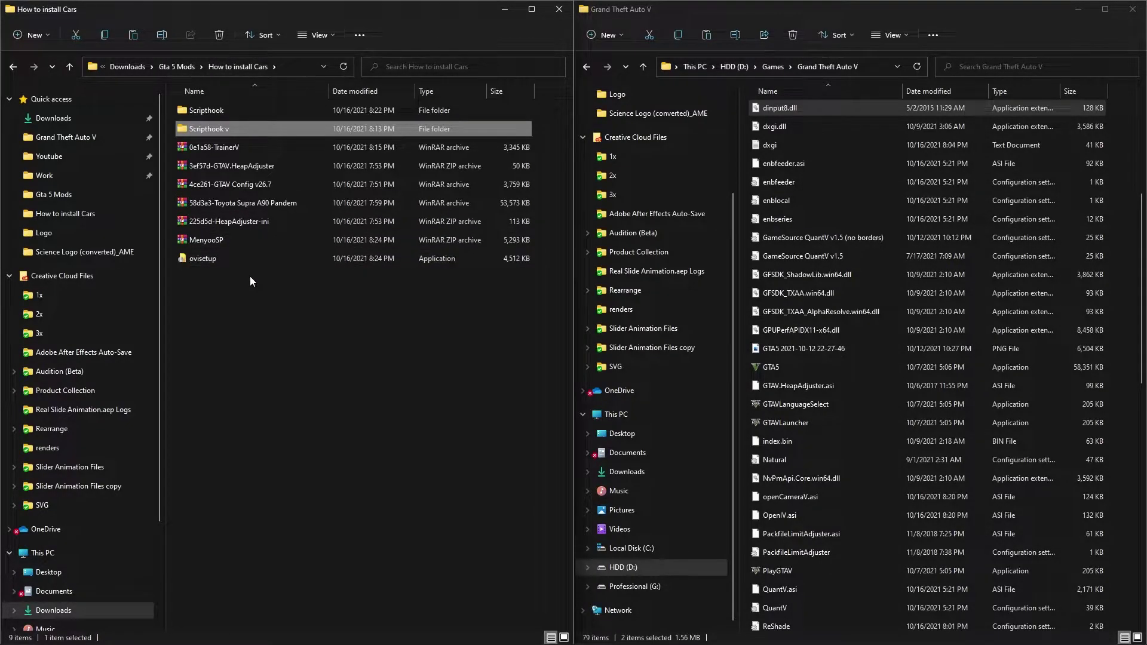
pyautogui.click(245, 291)
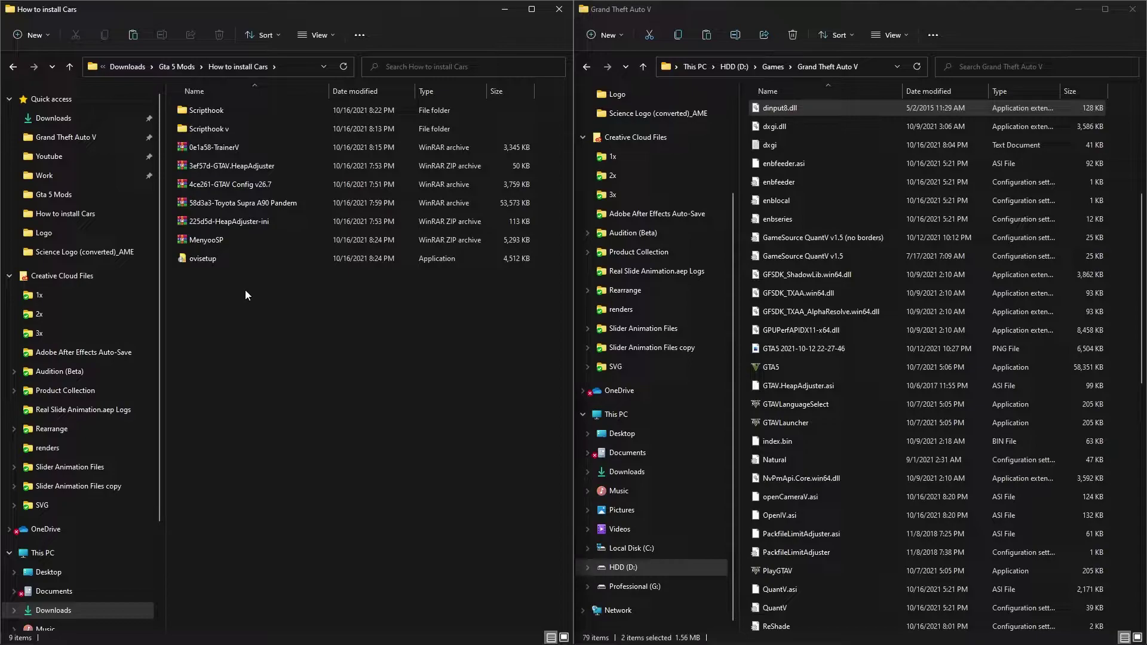
pyautogui.doubleClick(233, 261)
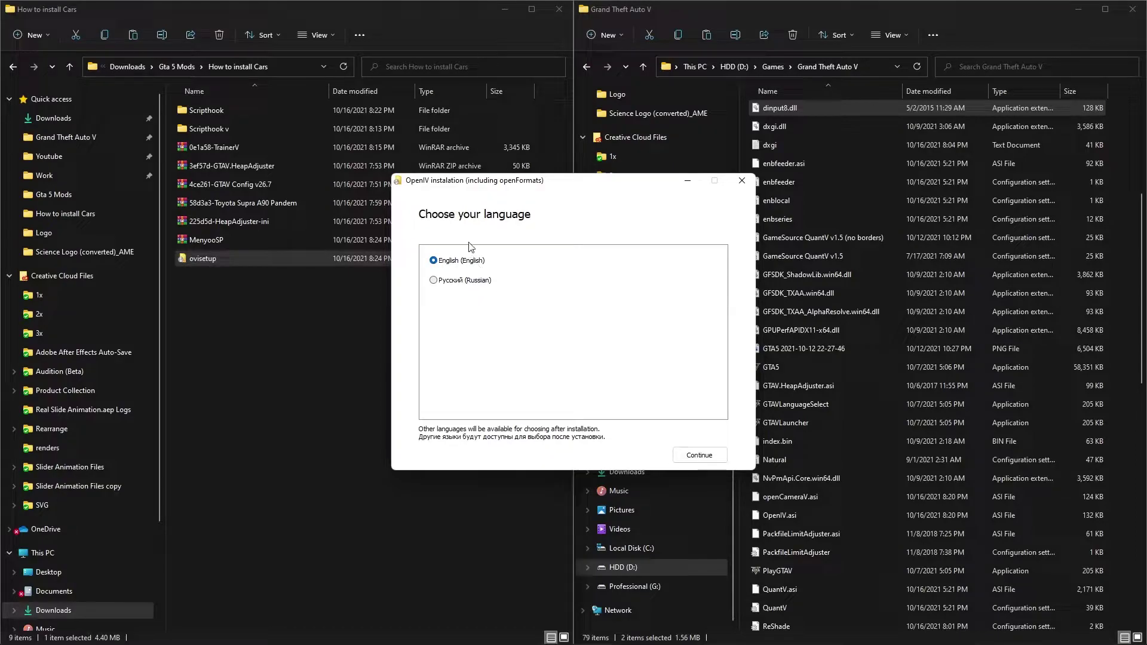
# Step: Install OpenIV on this computer in English with a desktop icon, accepting the license terms and the download, and close the installer
pyautogui.click(717, 456)
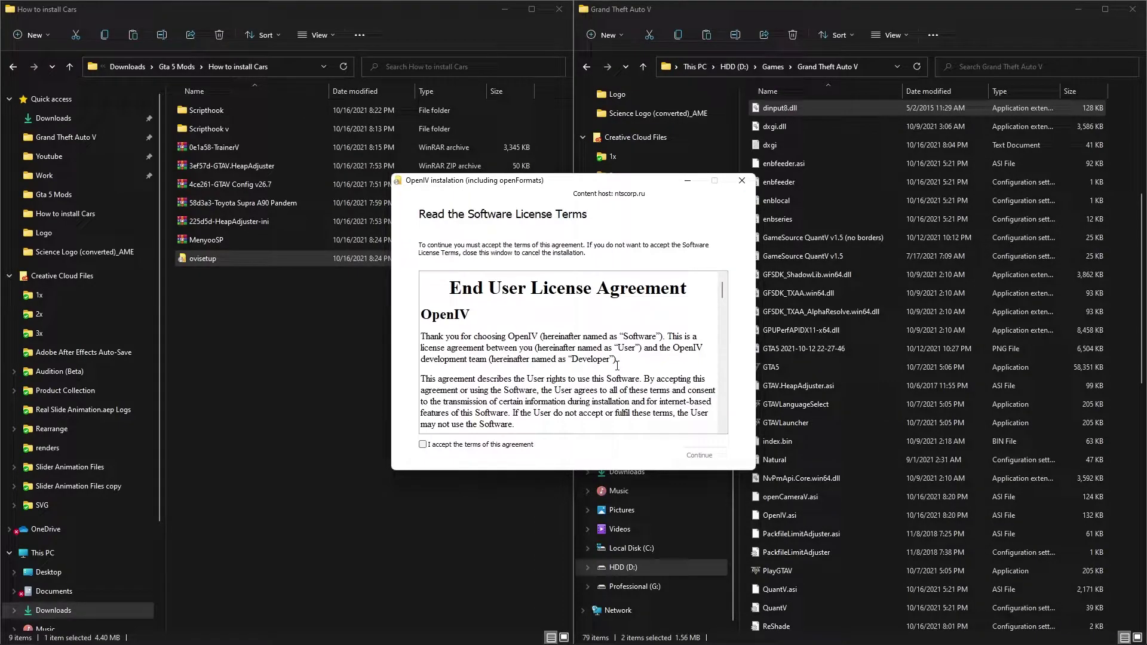
pyautogui.click(438, 445)
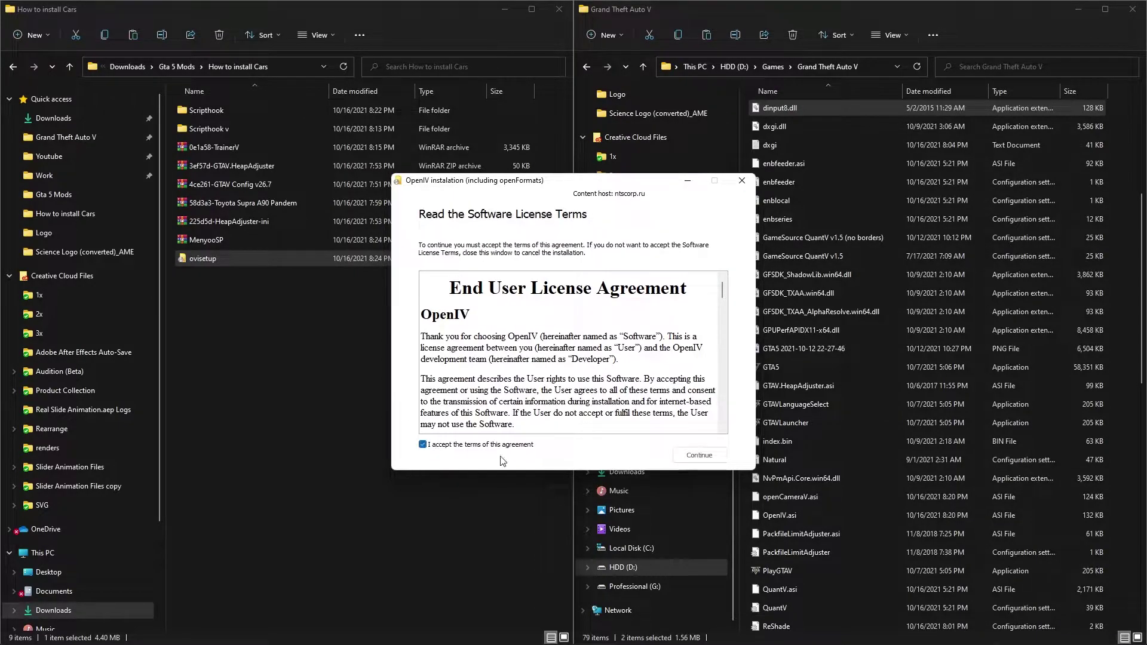
pyautogui.click(699, 455)
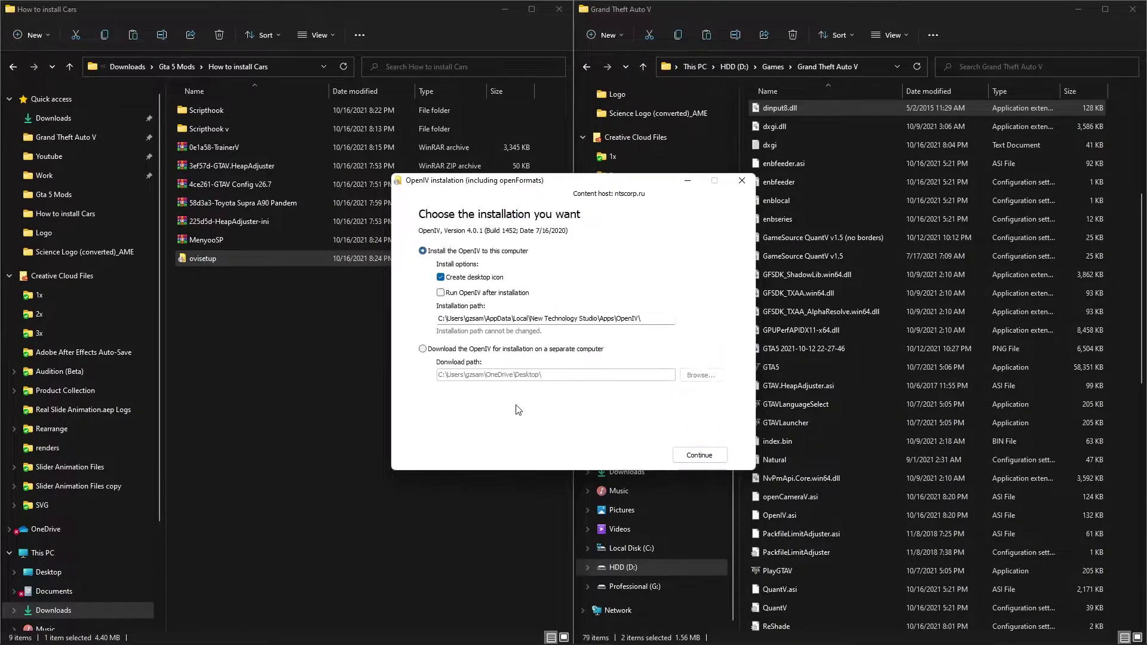
pyautogui.click(687, 455)
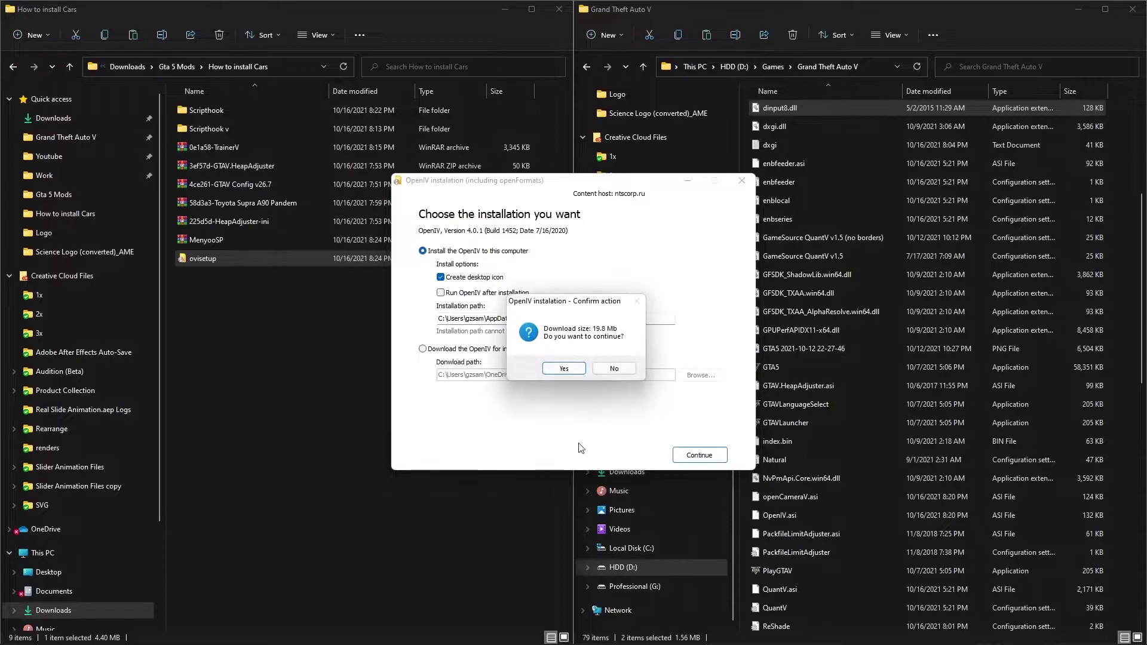
pyautogui.click(562, 368)
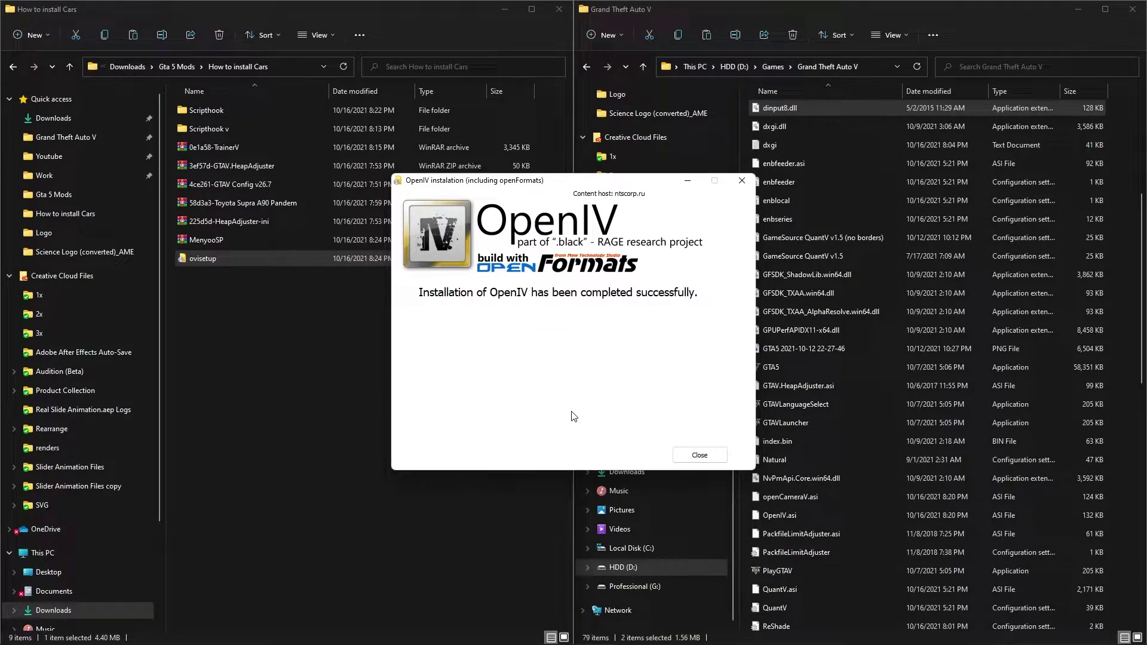
pyautogui.click(700, 455)
pyautogui.click(402, 331)
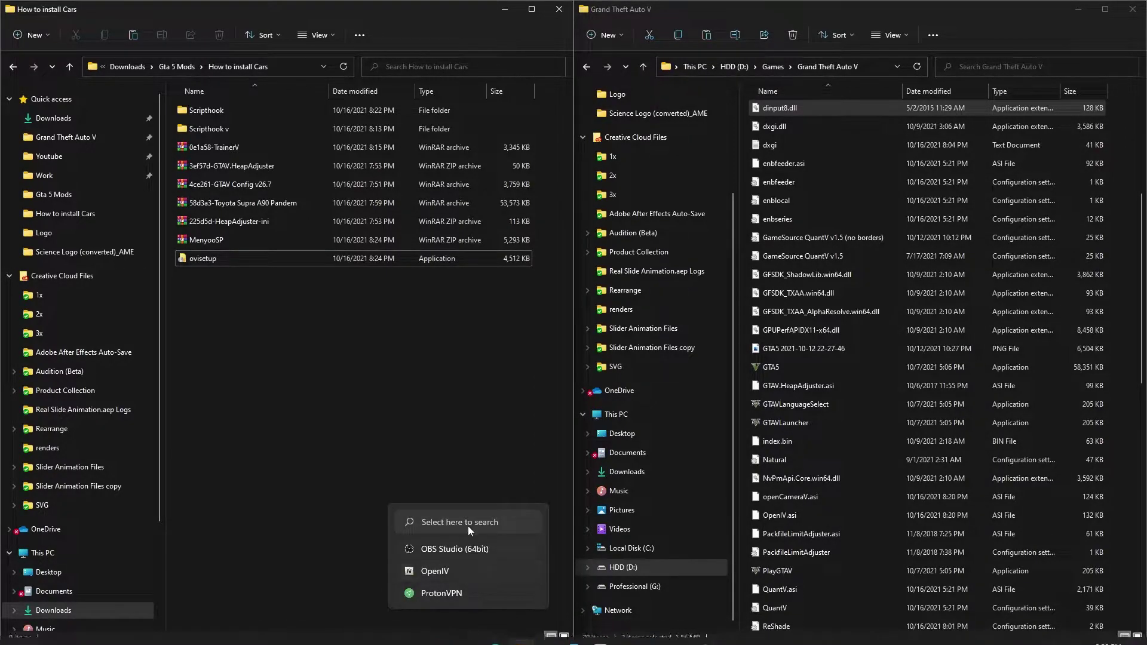
# Step: Search the computer for OpenIV, launch it and choose the Windows version of Grand Theft Auto V
pyautogui.click(469, 631)
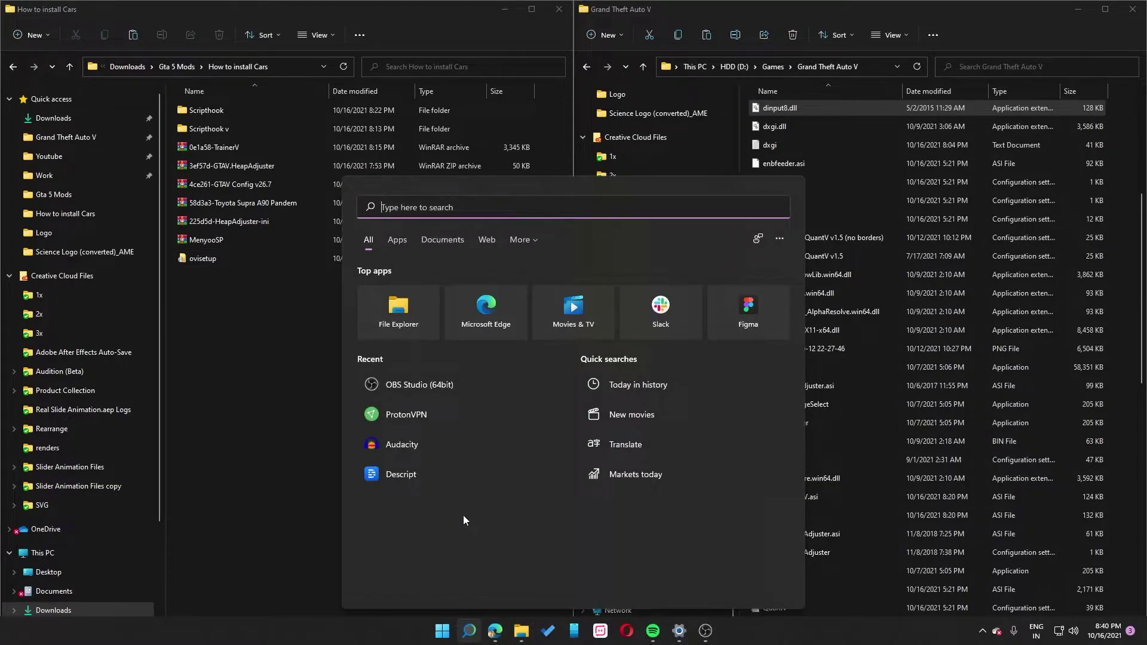
pyautogui.write('open')
pyautogui.click(411, 288)
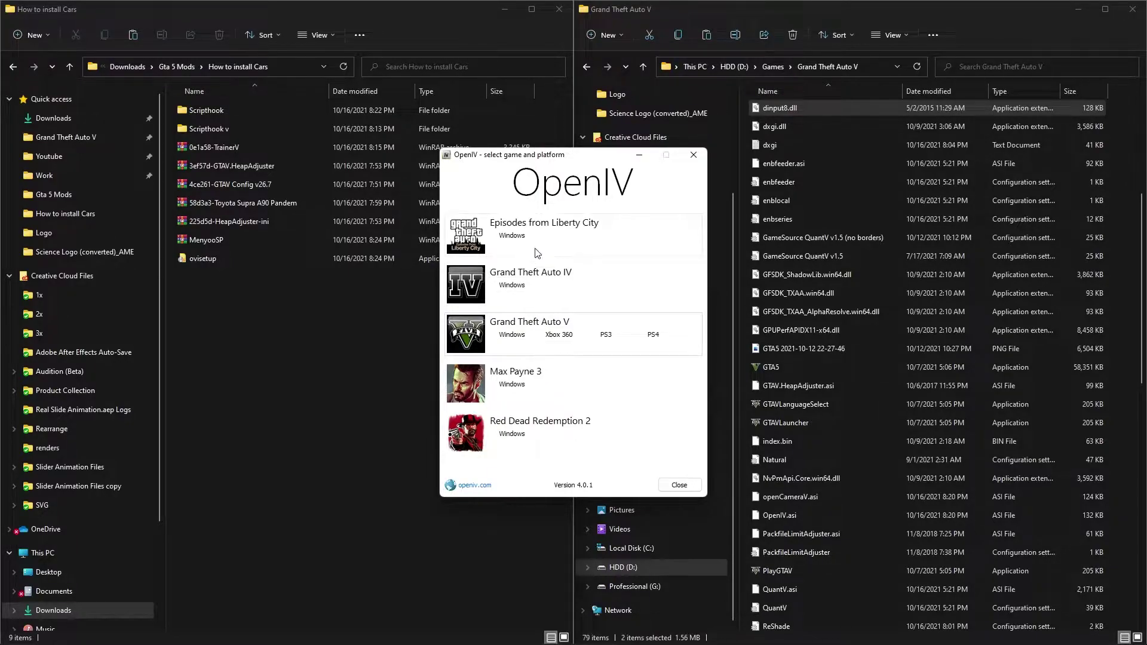
pyautogui.click(512, 335)
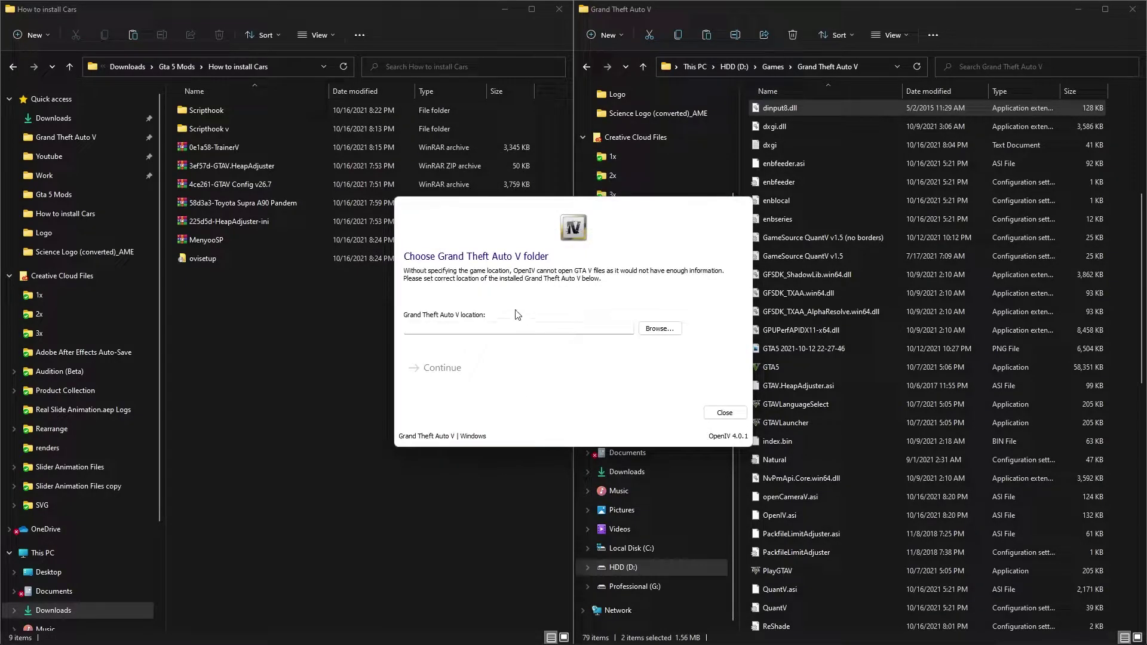
# Step: Set OpenIV's Grand Theft Auto V location to D:\Games\Grand Theft Auto V\ and continue to the game files
pyautogui.click(877, 66)
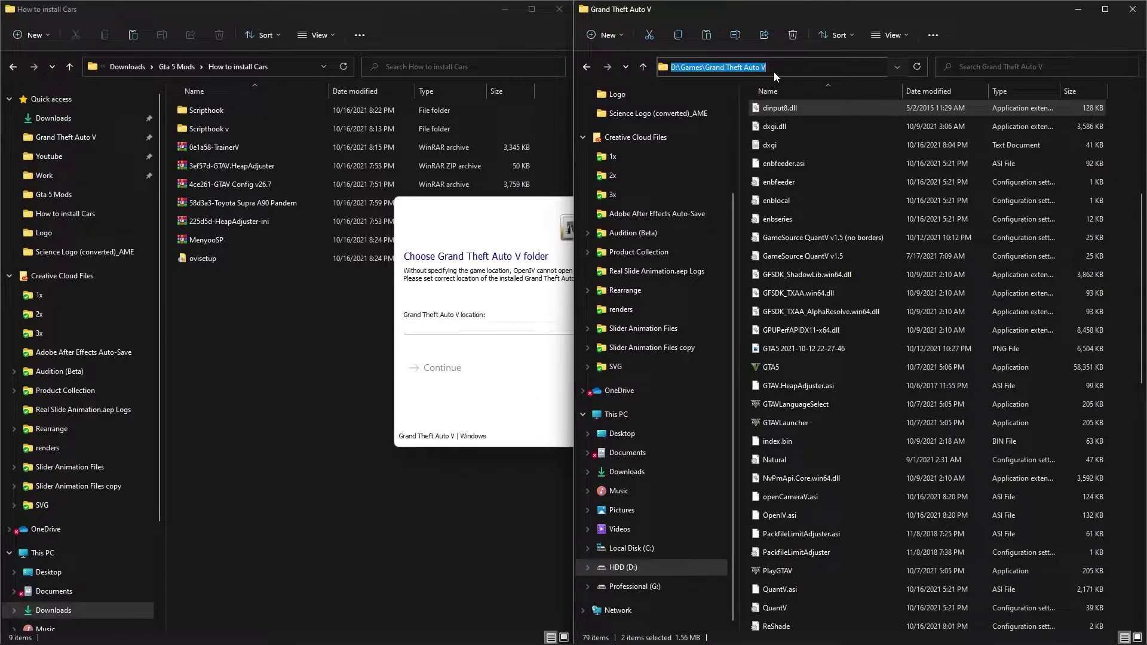
pyautogui.hotkey('ctrl', 'c')
pyautogui.click(448, 327)
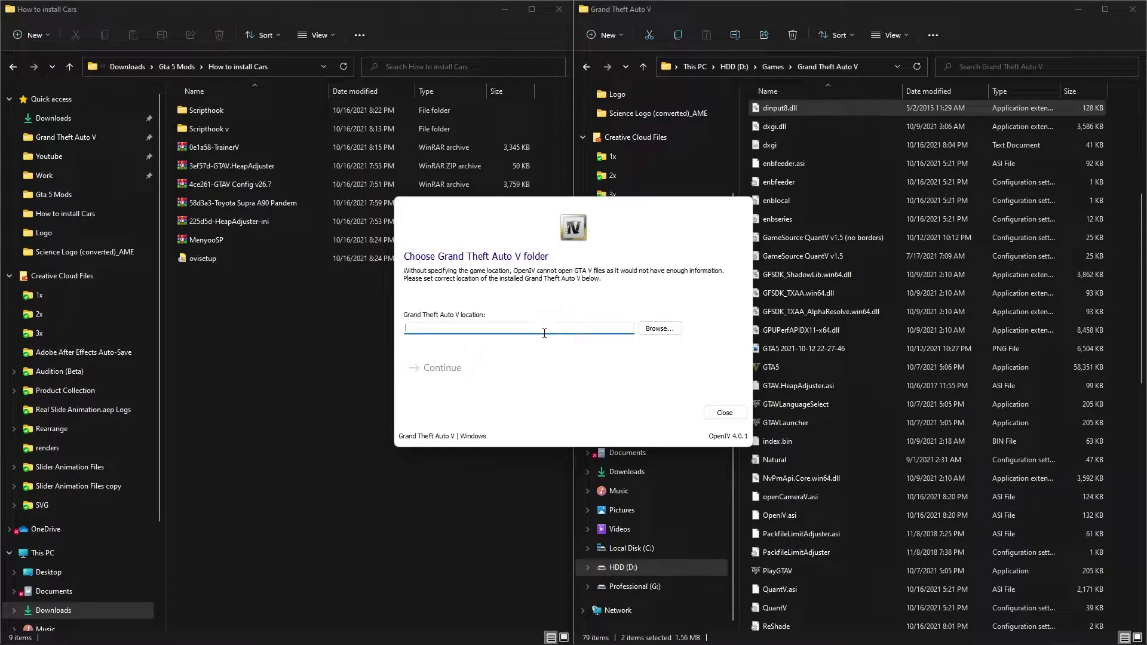
pyautogui.click(661, 329)
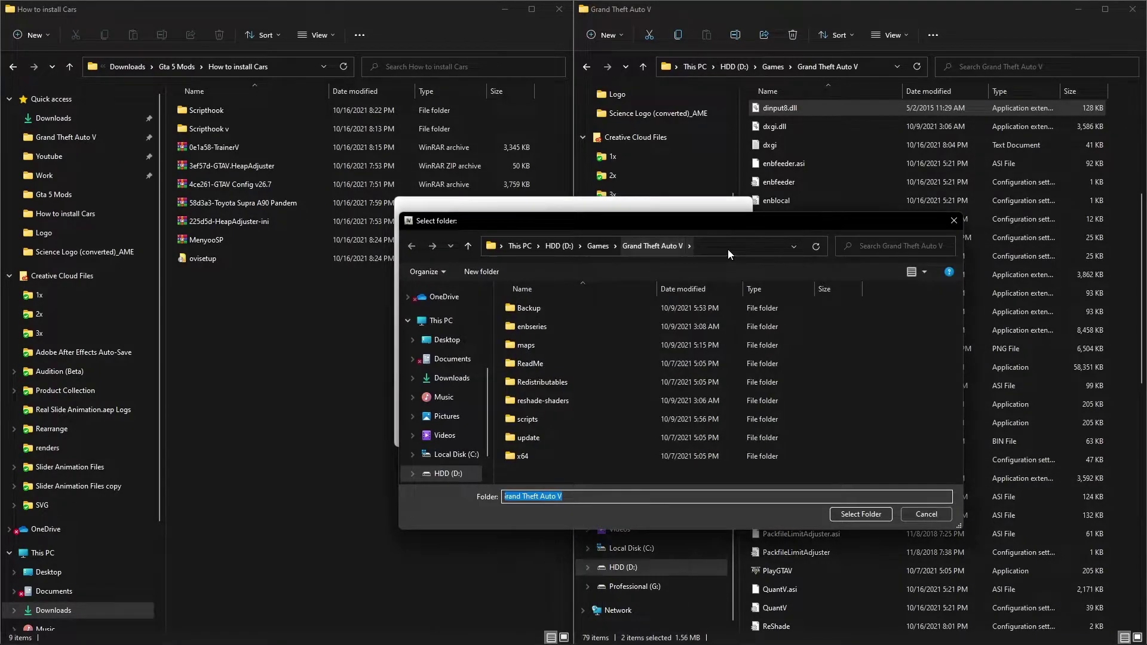
pyautogui.click(727, 249)
pyautogui.click(694, 266)
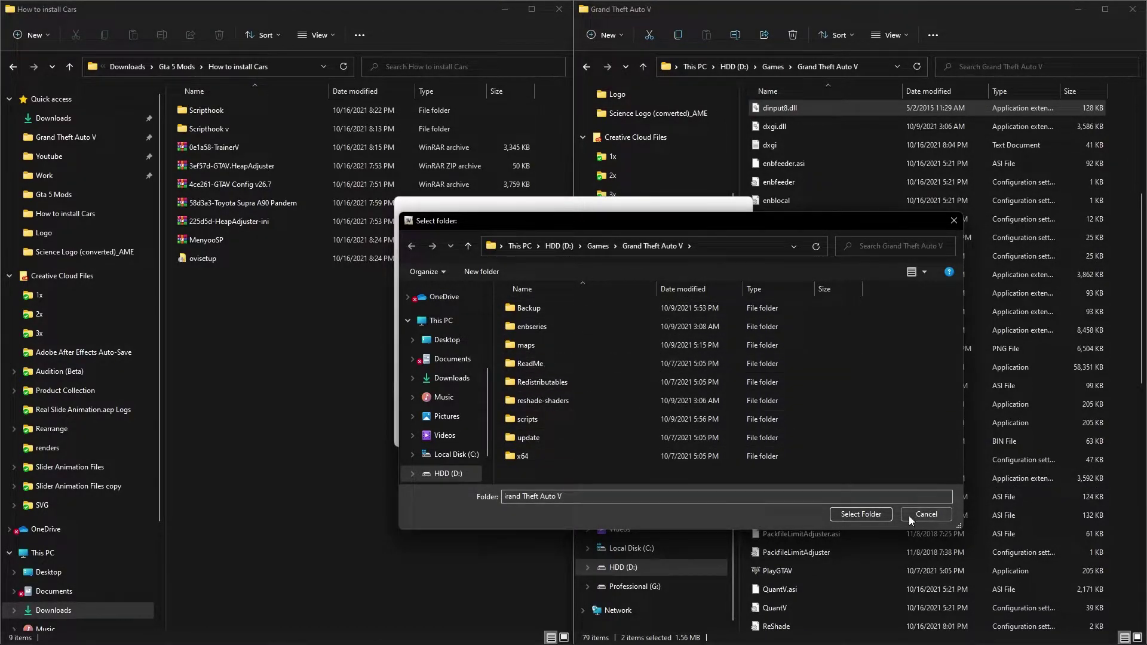
pyautogui.click(858, 514)
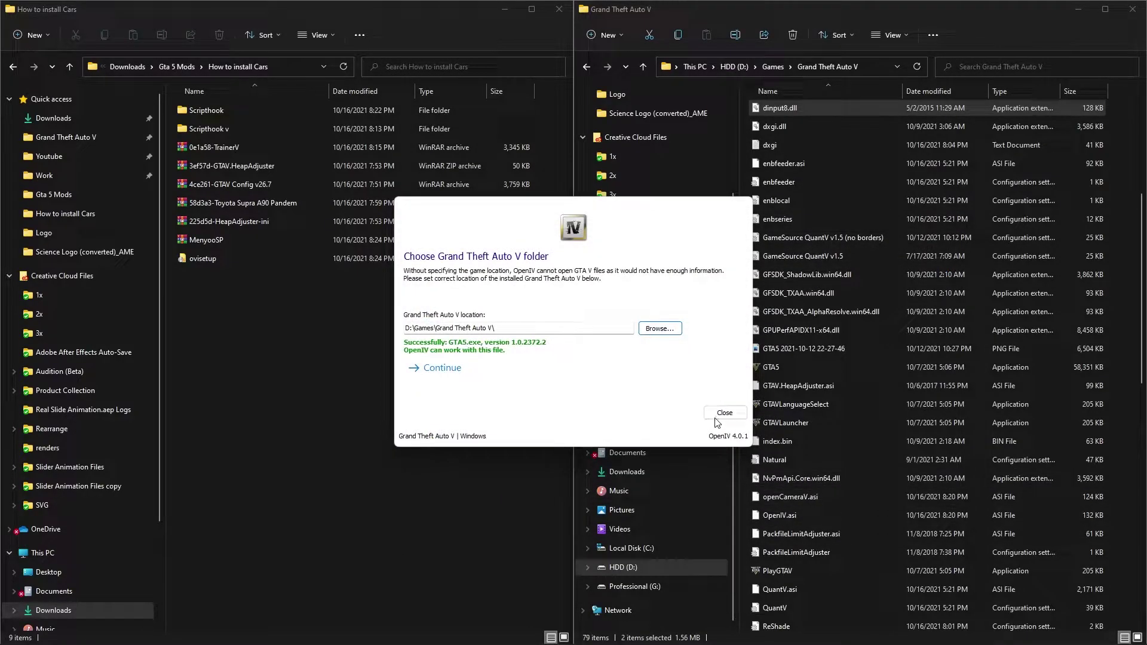
pyautogui.click(485, 369)
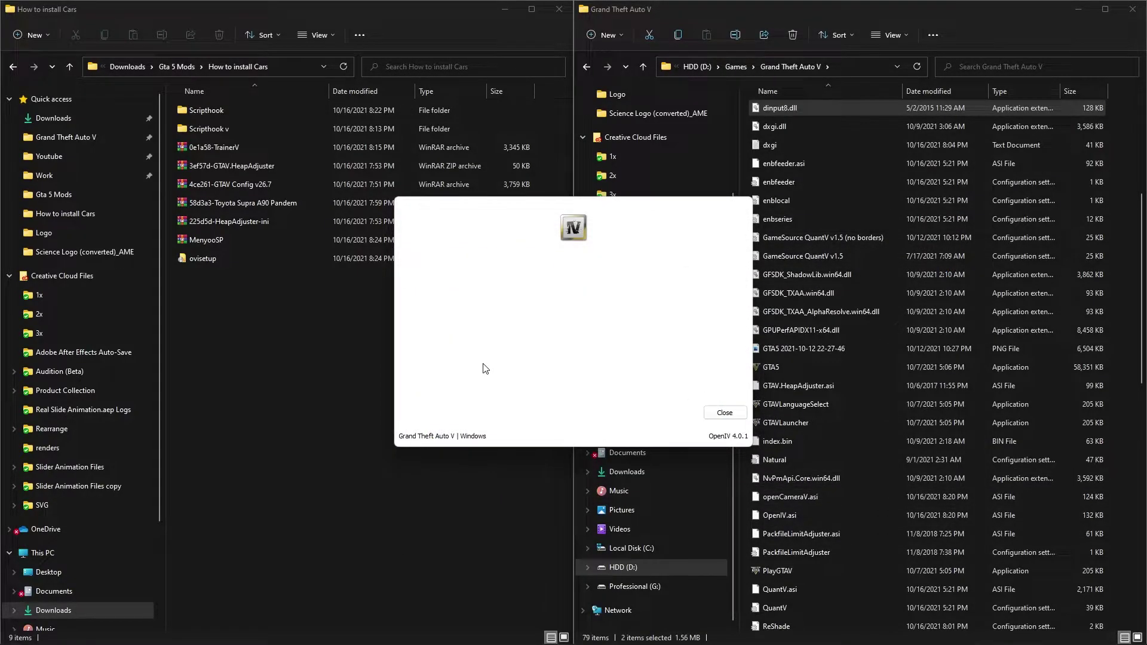
pyautogui.click(485, 369)
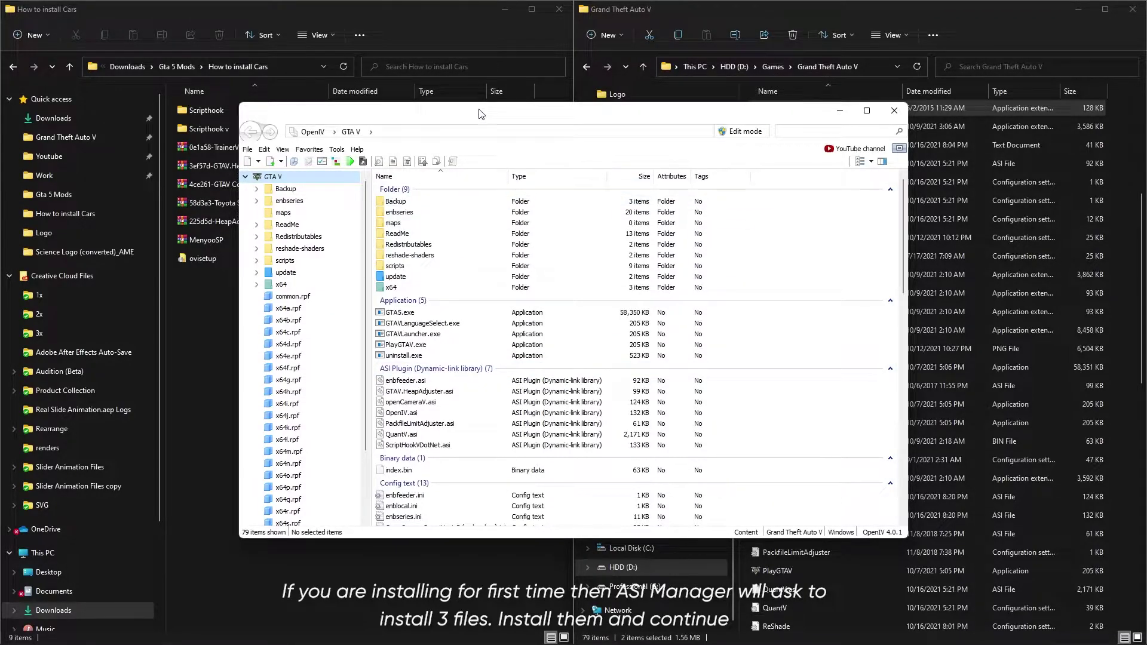
# Step: Open the update.rpf archive inside the game's update folder in OpenIV
pyautogui.moveTo(481, 112); pyautogui.dragTo(429, 92)
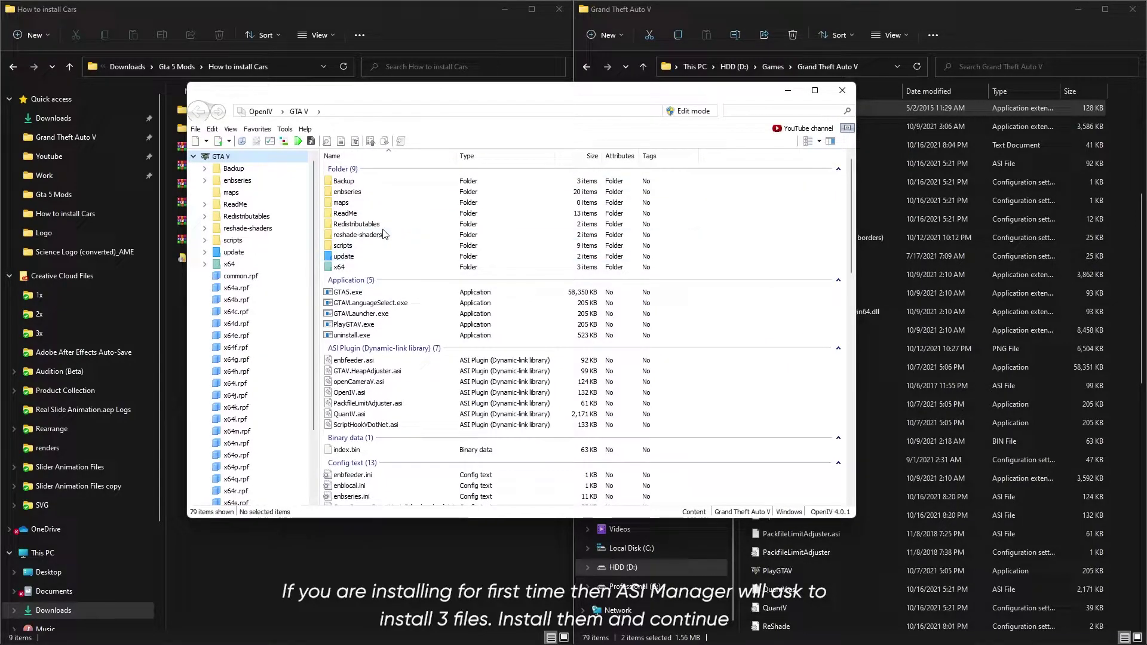
pyautogui.doubleClick(358, 257)
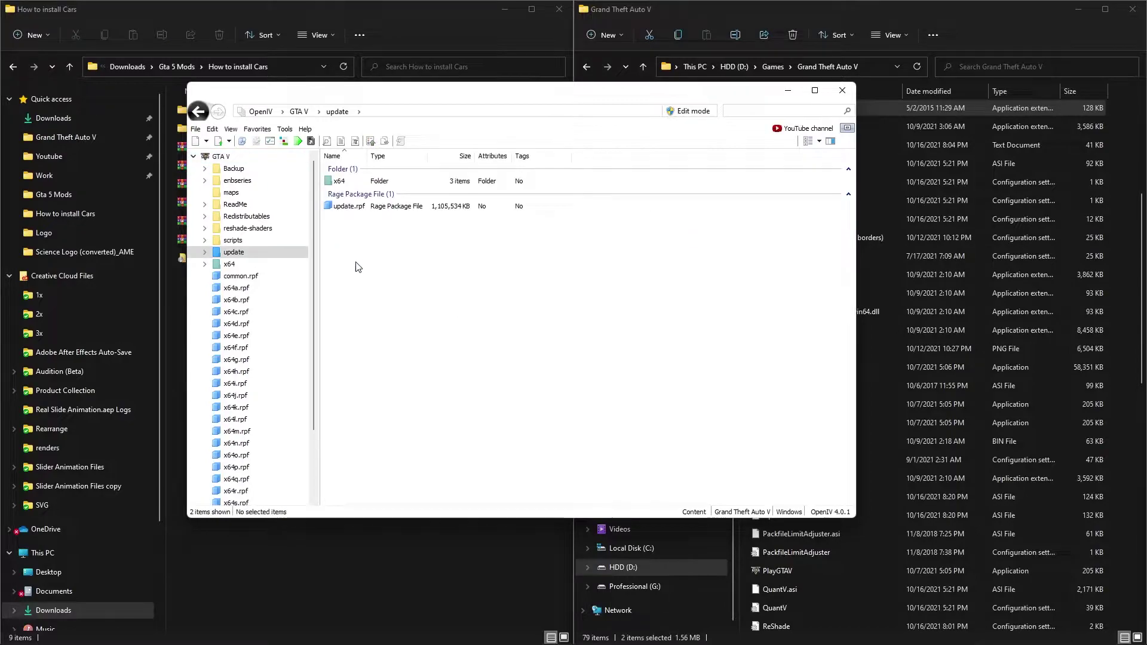
pyautogui.doubleClick(347, 206)
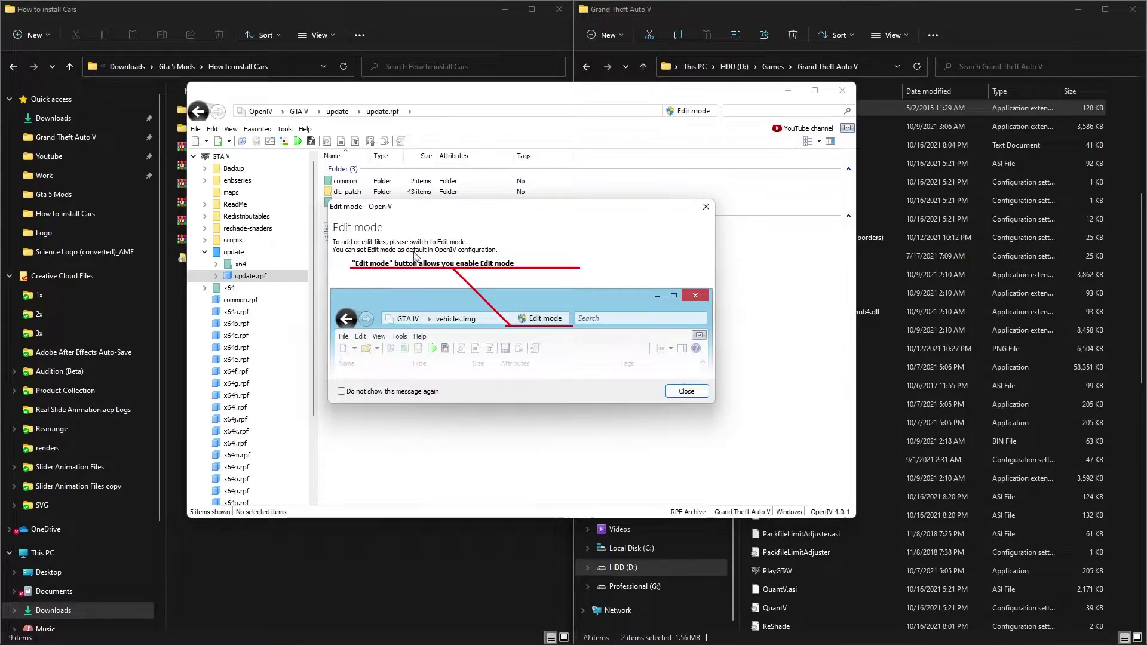
# Step: Dismiss the Edit mode notice, enable Edit mode and copy update.rpf to the "mods" folder
pyautogui.click(687, 391)
pyautogui.click(693, 111)
pyautogui.click(597, 366)
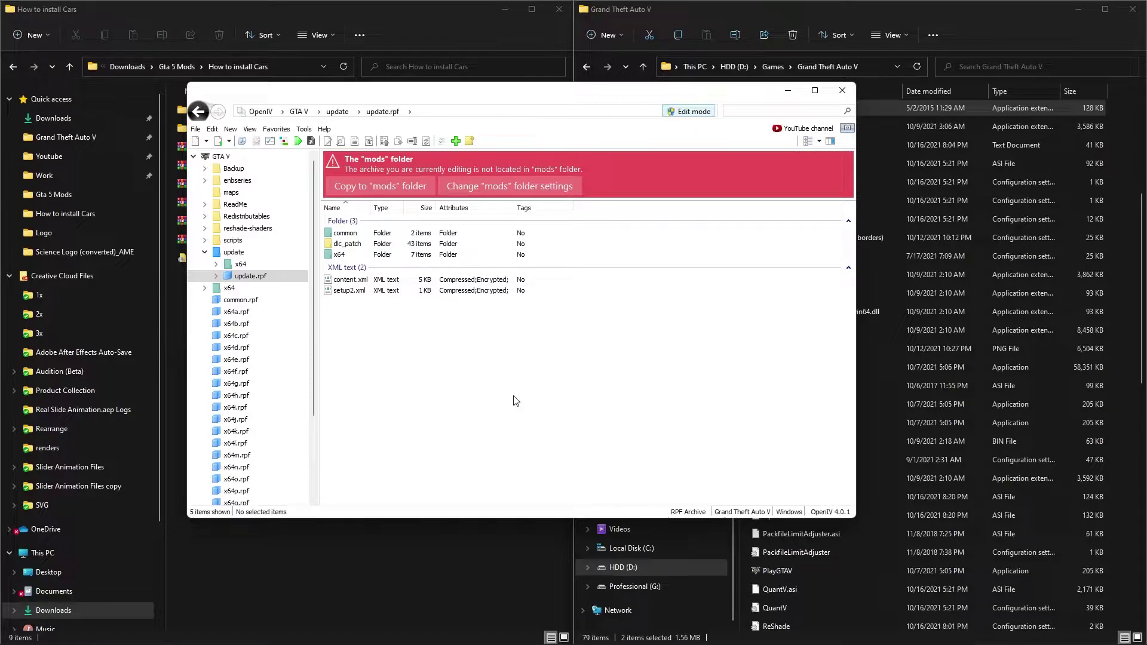
pyautogui.click(370, 183)
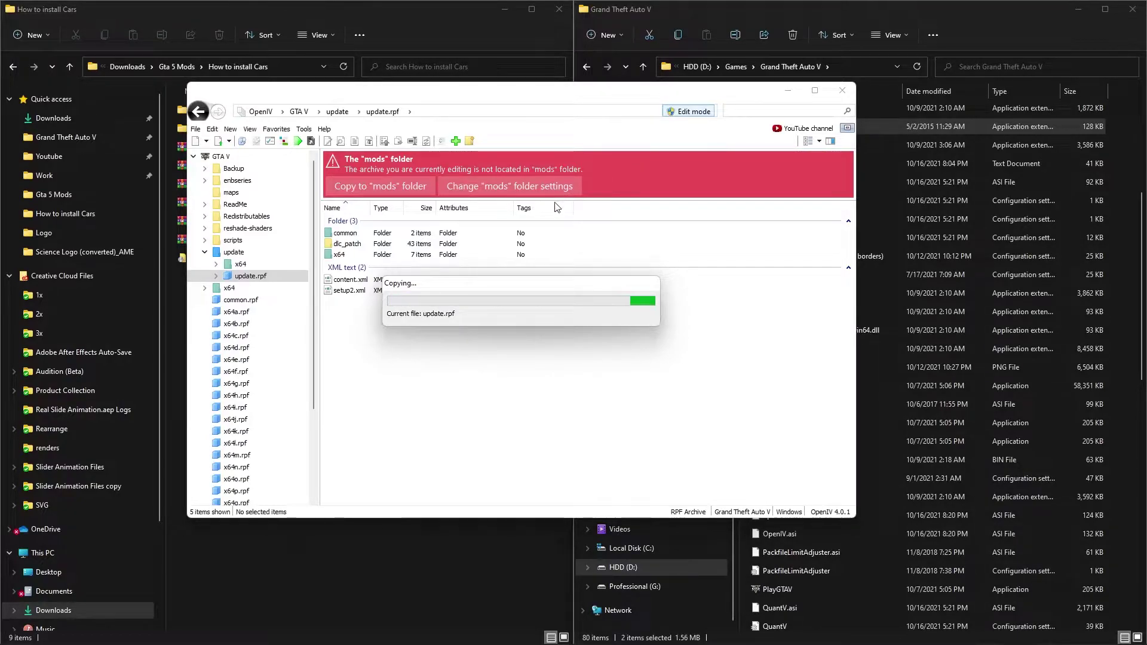
# Step: Switch to the Grand Theft Auto V window in File Explorer and open its mods folder
pyautogui.click(978, 12)
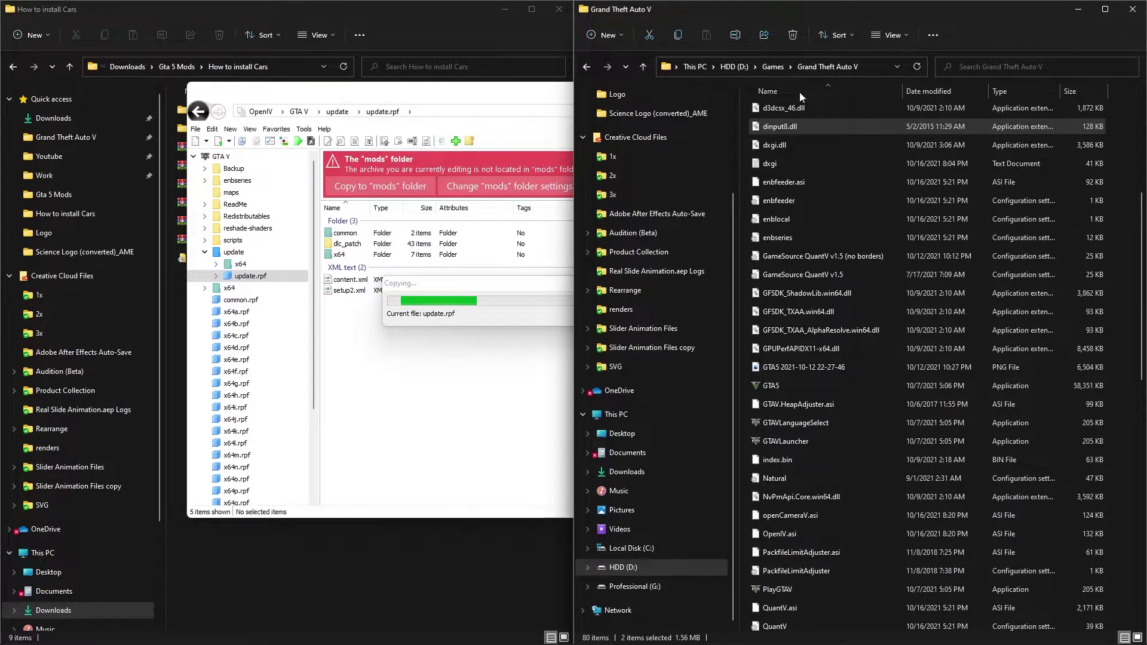
pyautogui.scroll(5, 767, 165)
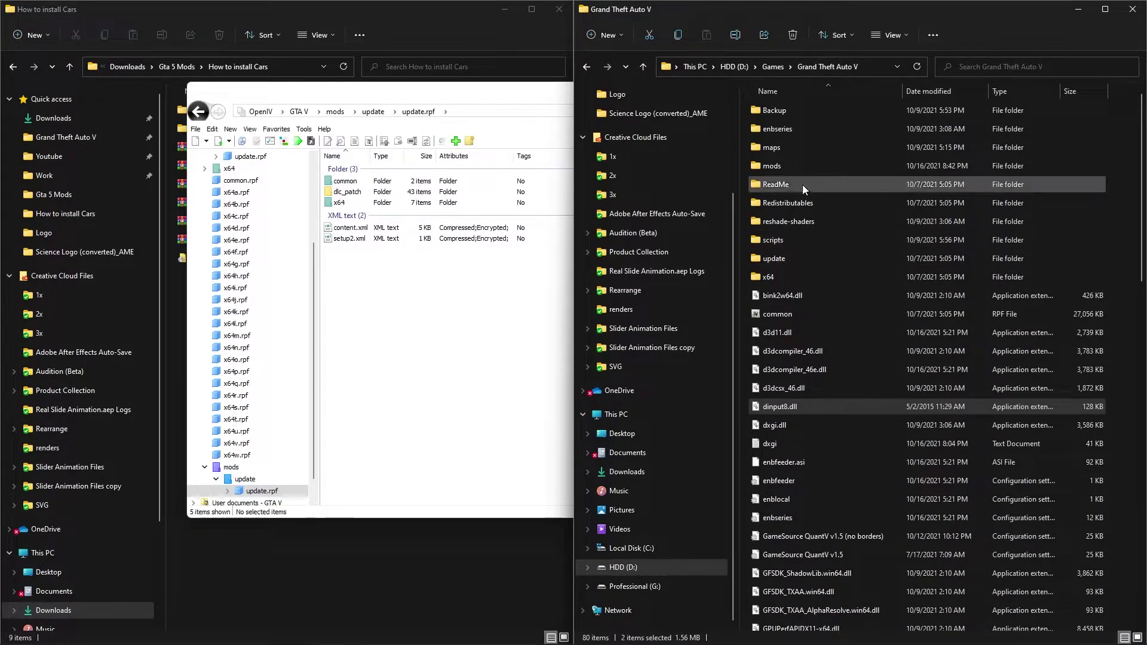
pyautogui.click(780, 161)
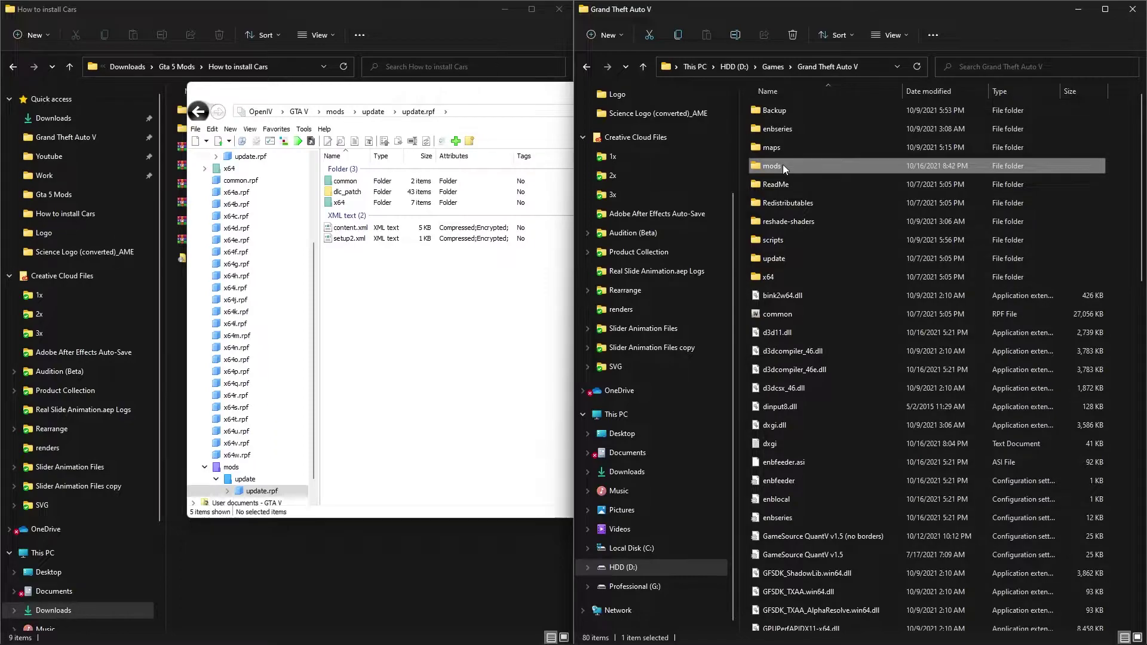
pyautogui.doubleClick(782, 164)
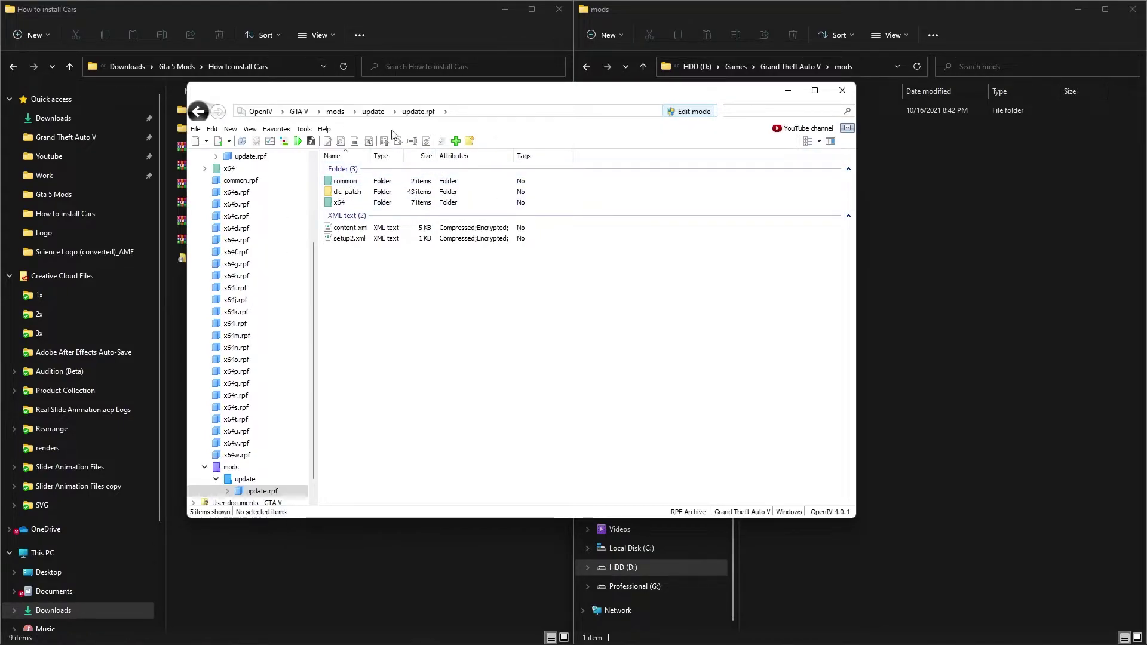
# Step: Go back up from update.rpf to the mods folder in OpenIV and minimize its window
pyautogui.click(373, 111)
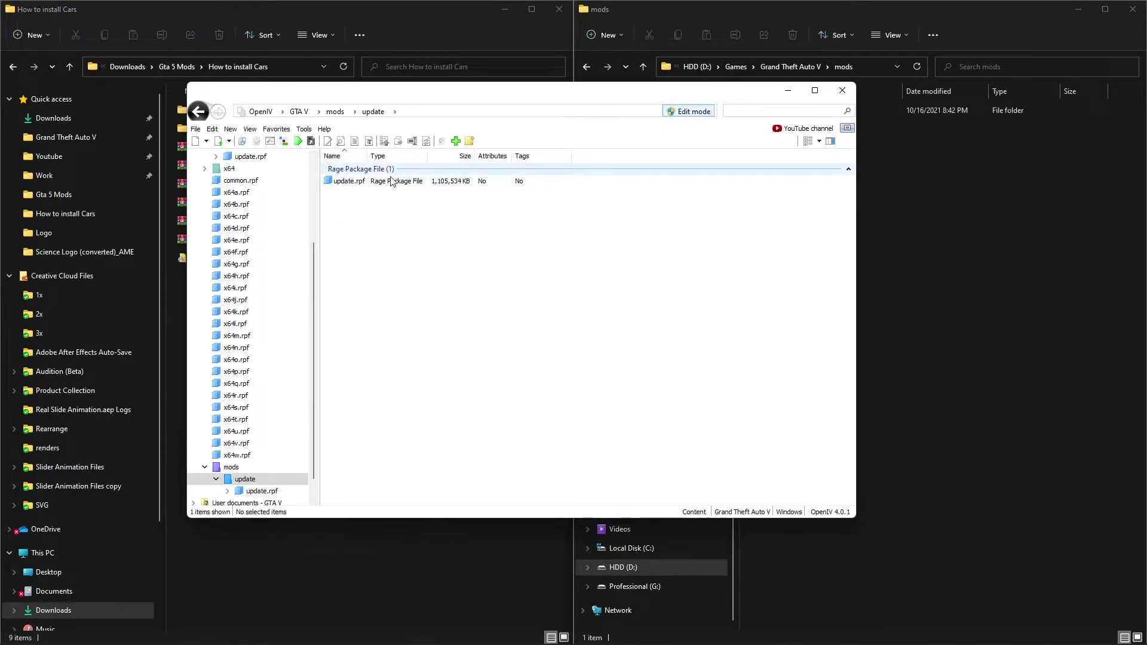
pyautogui.press('BackSpace')
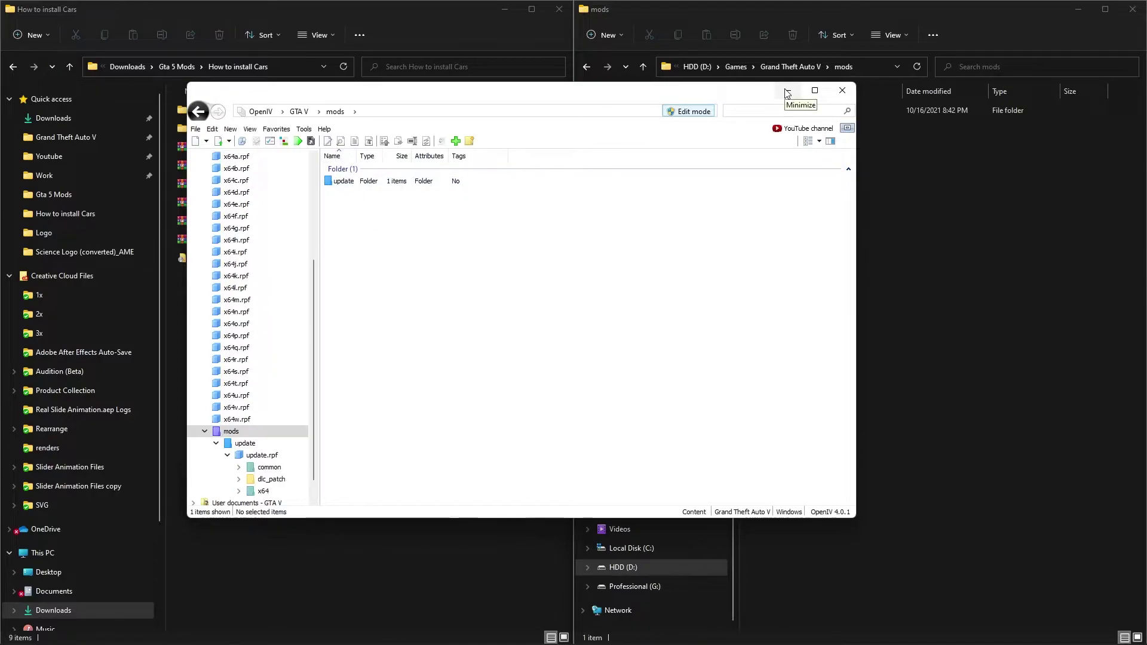
pyautogui.click(788, 94)
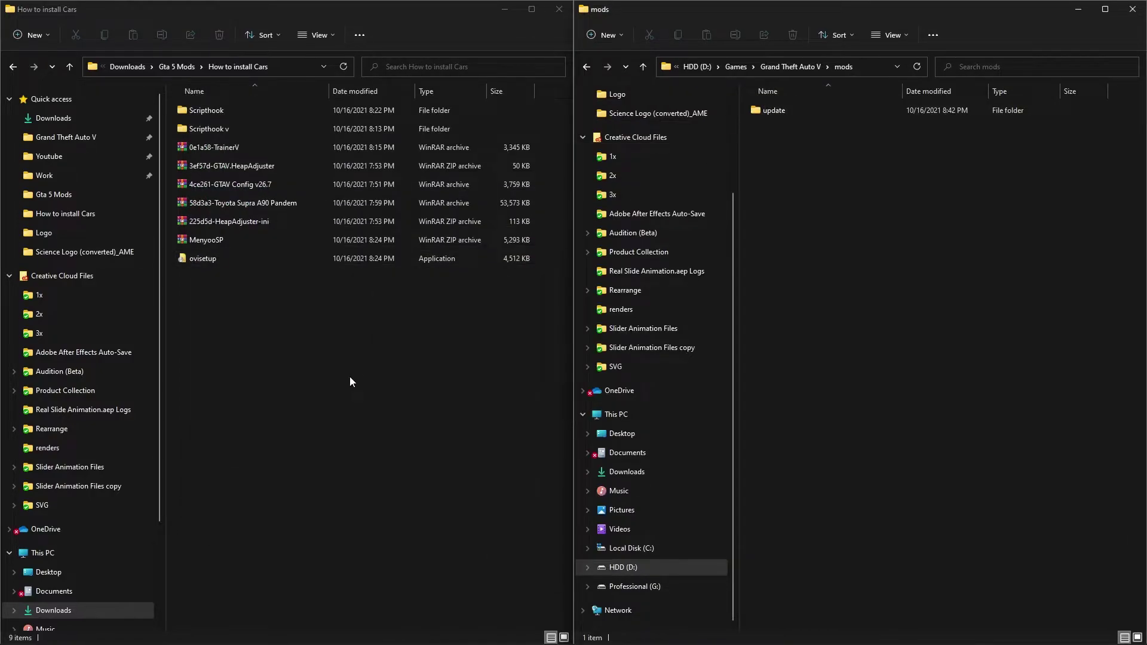
# Step: Open the 58d3a3-Toyota Supra A90 Pandem archive in WinRAR, reposition its window and enter the Toyota Supra A90 Pandem folder
pyautogui.click(349, 376)
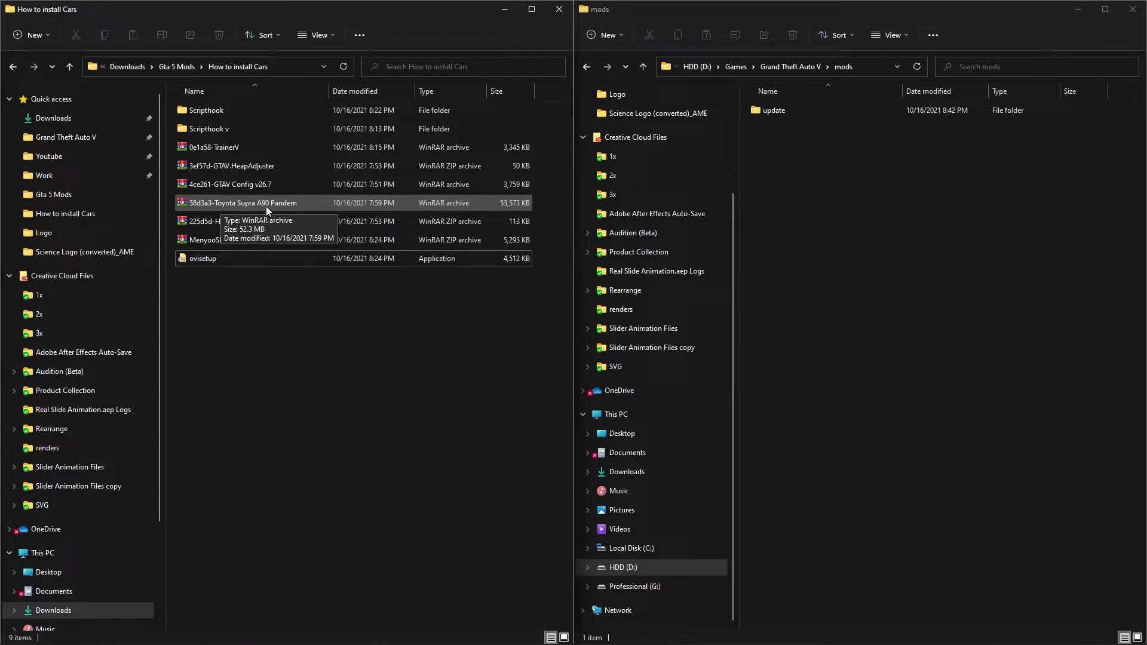
pyautogui.doubleClick(281, 205)
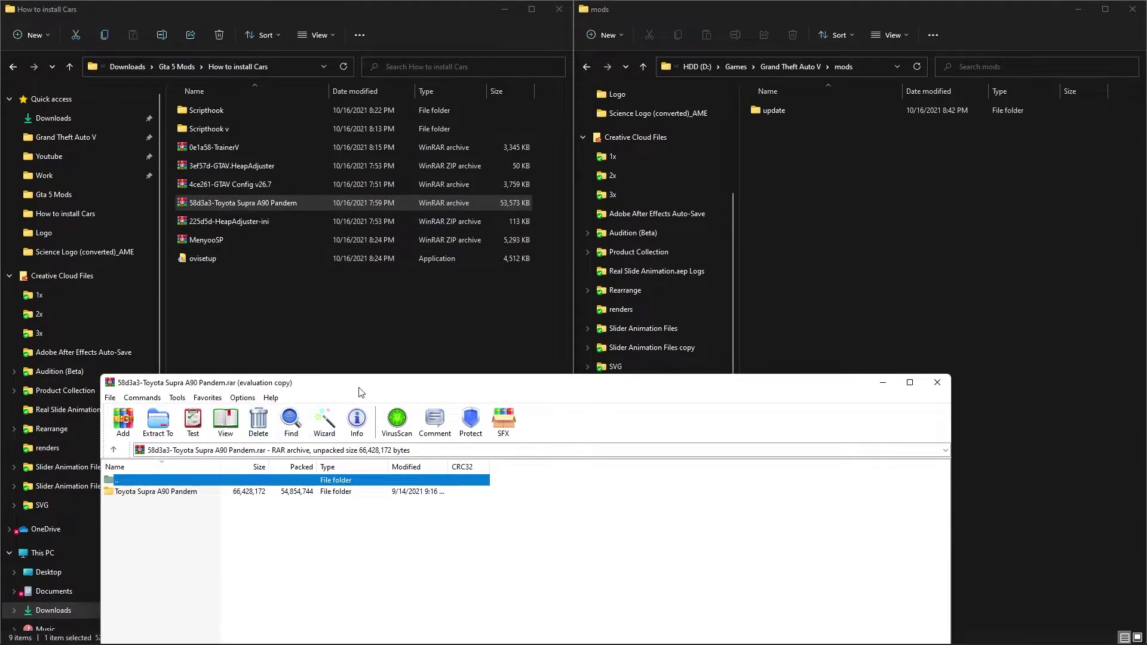
pyautogui.click(589, 598)
pyautogui.moveTo(389, 379); pyautogui.dragTo(458, 251)
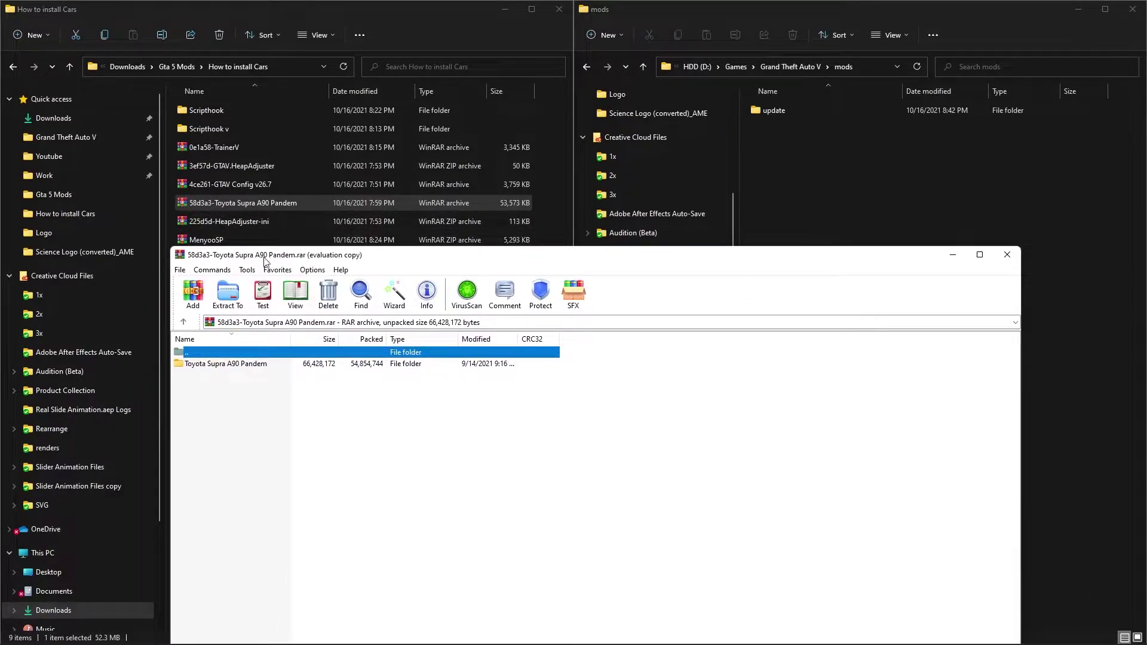
pyautogui.doubleClick(249, 365)
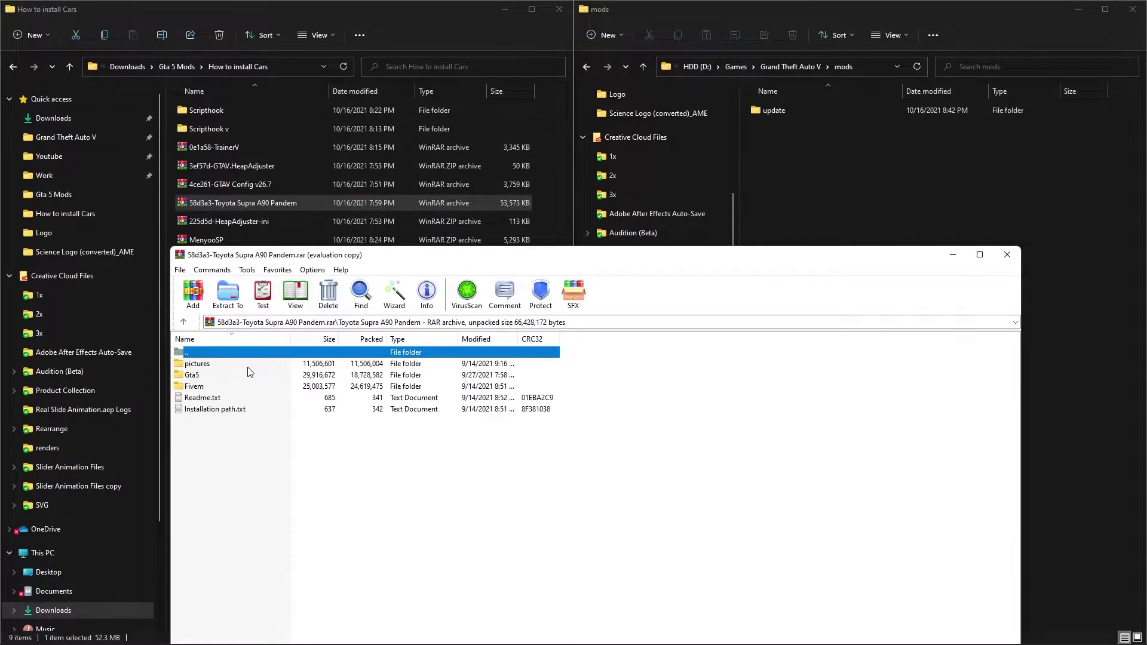
# Step: Read the mod's Readme.txt and close it, then enter the archive's Gta5 folder and select the a90pit folder
pyautogui.doubleClick(205, 399)
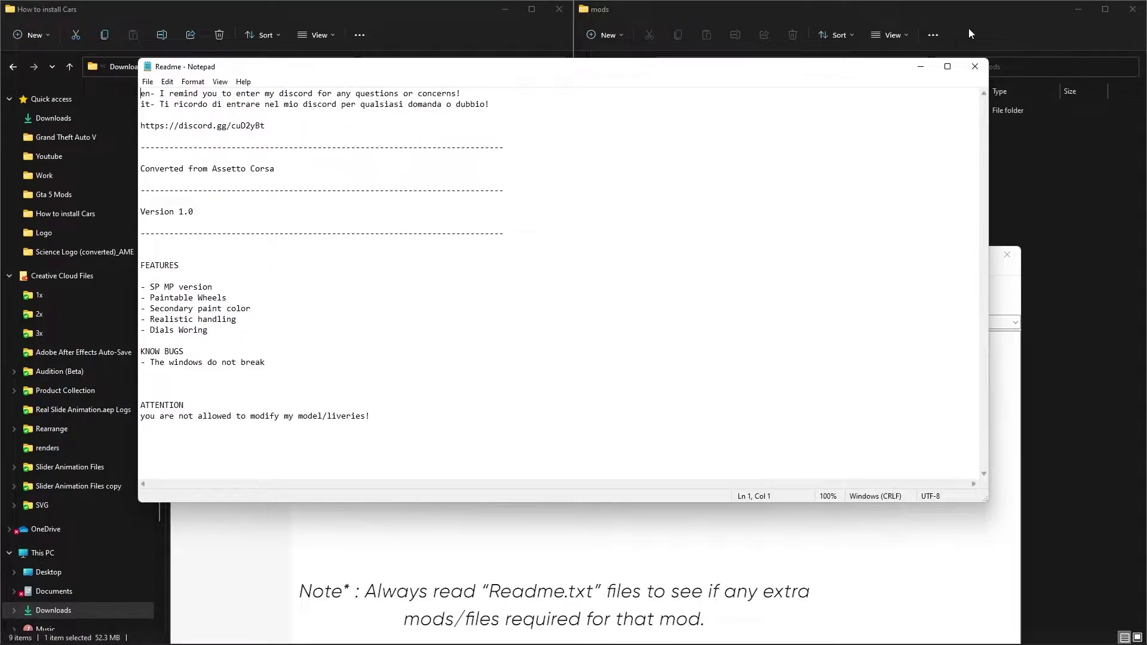
pyautogui.click(968, 68)
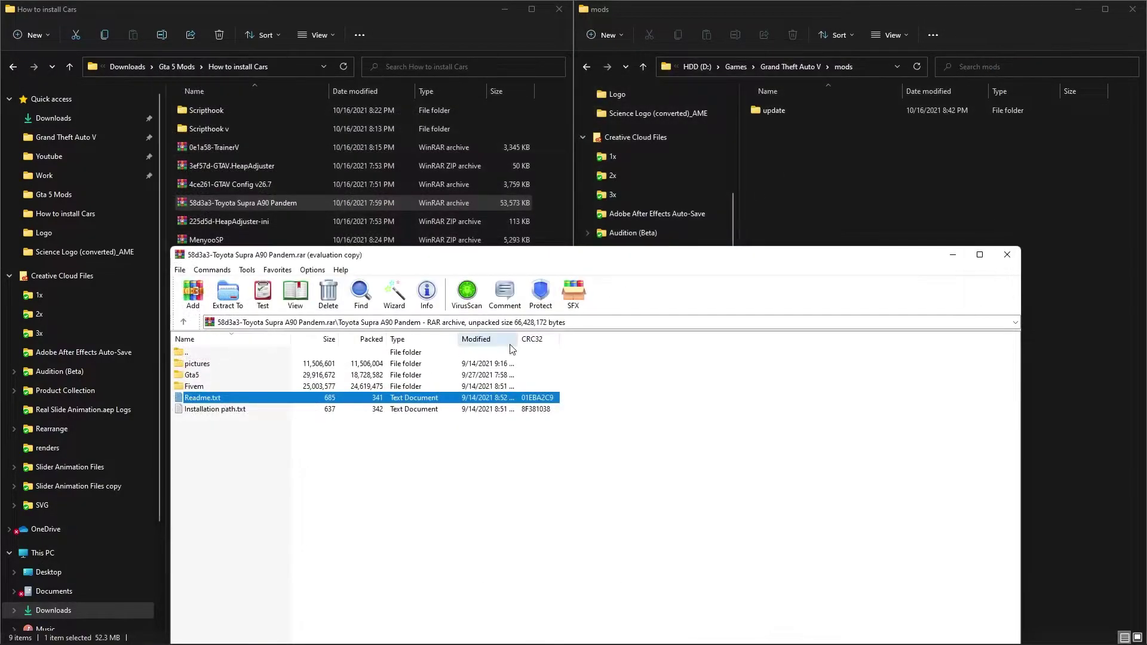
pyautogui.doubleClick(192, 376)
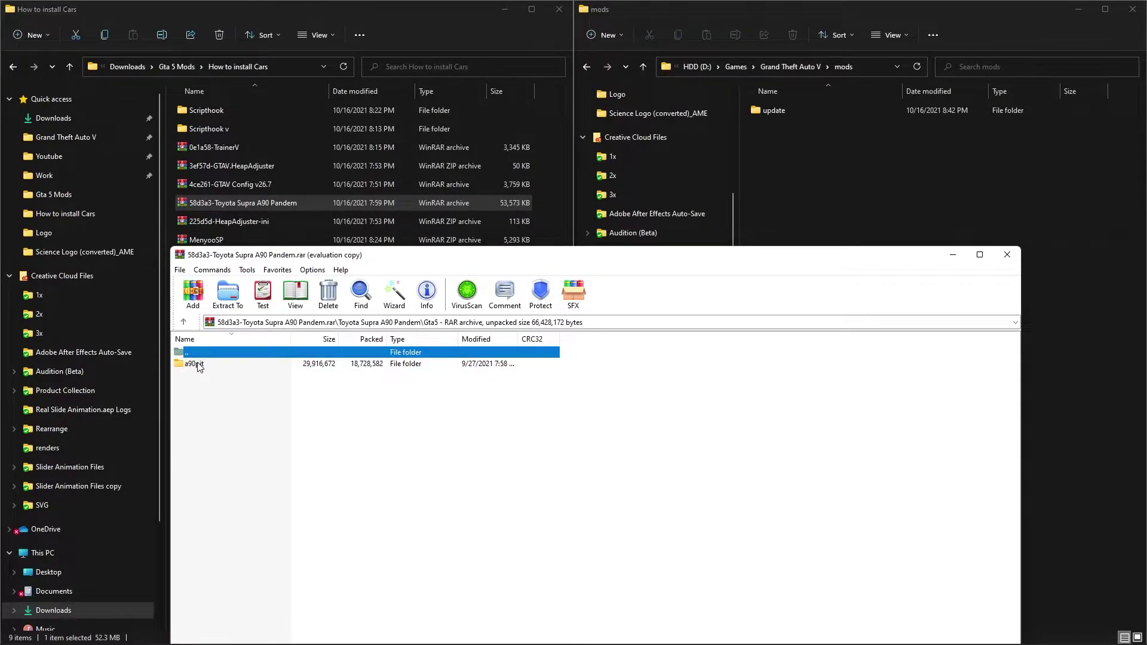
pyautogui.click(199, 365)
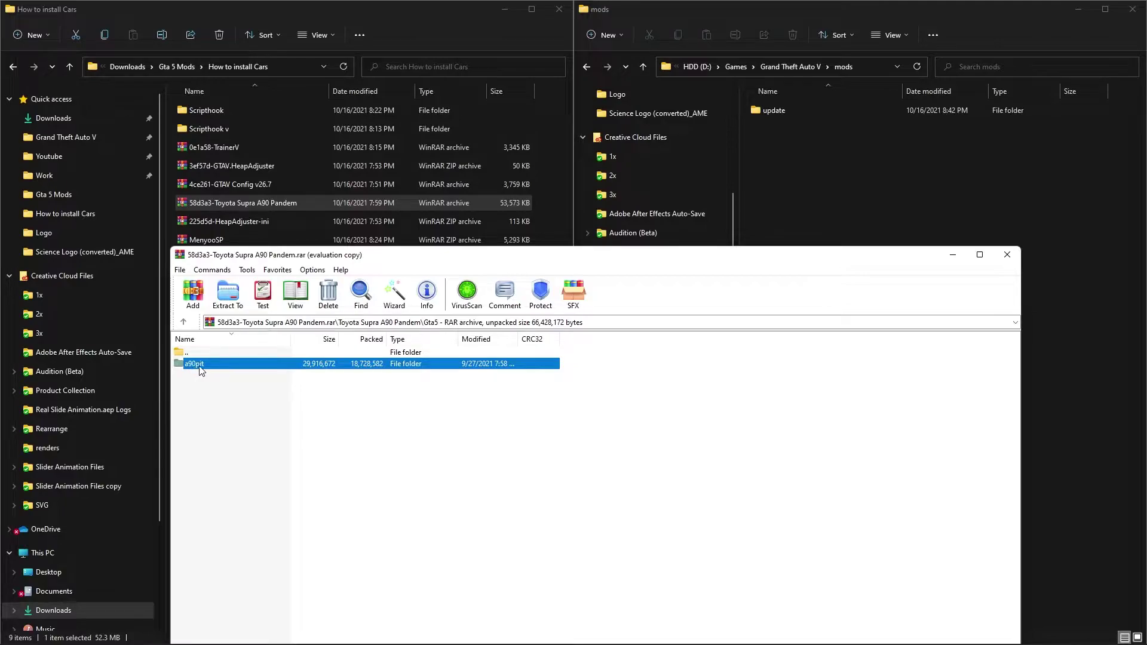
pyautogui.click(831, 236)
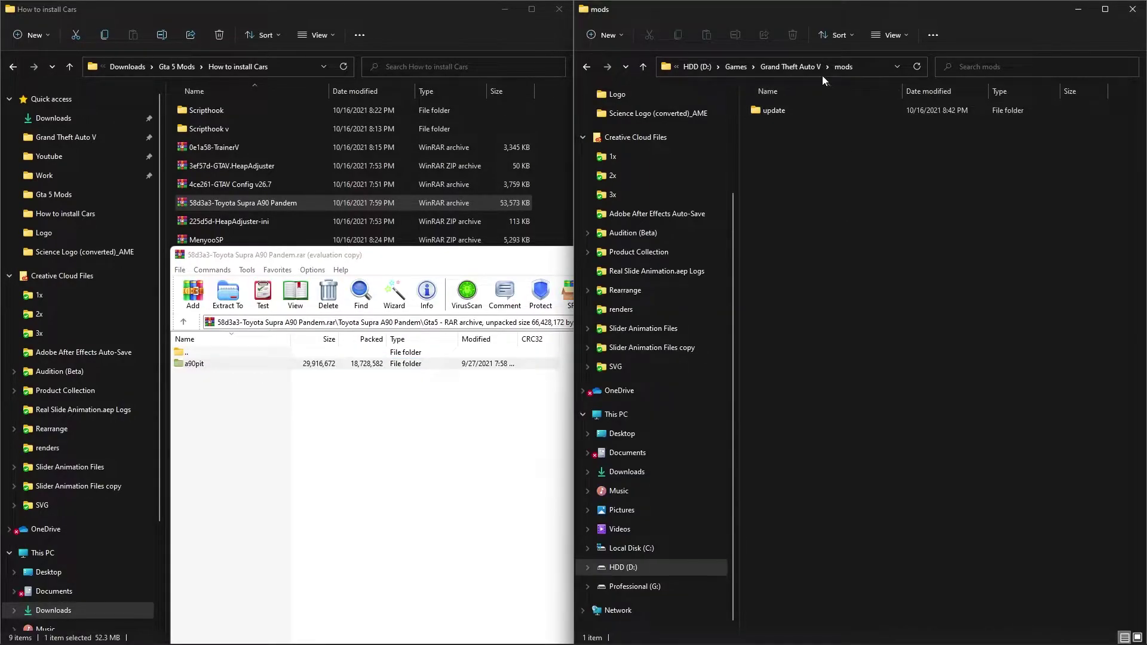
pyautogui.click(203, 366)
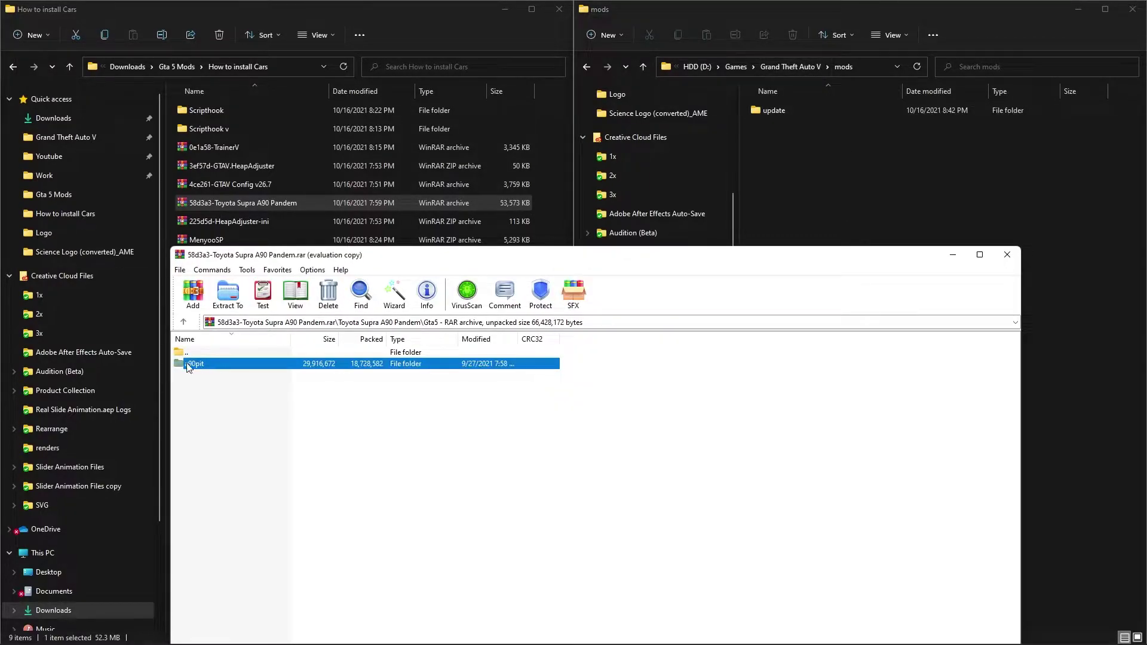
# Step: Switch to the mods window in File Explorer, go to Grand Theft Auto V > update > x64 > dlcpacks and look through its folders
pyautogui.click(818, 183)
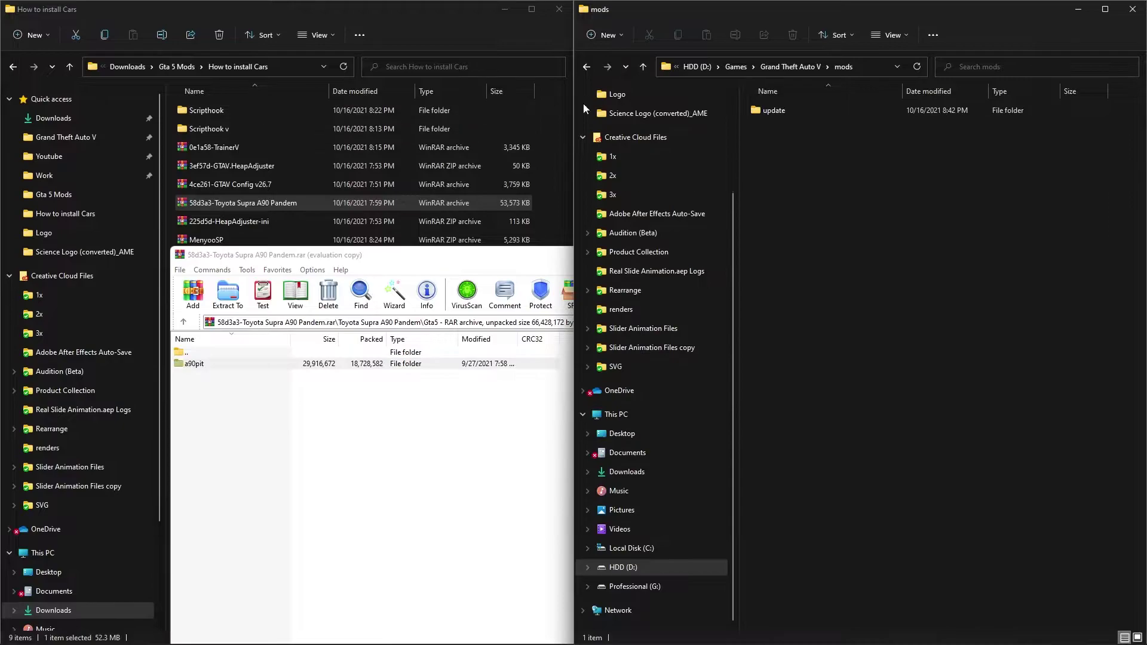
pyautogui.click(797, 67)
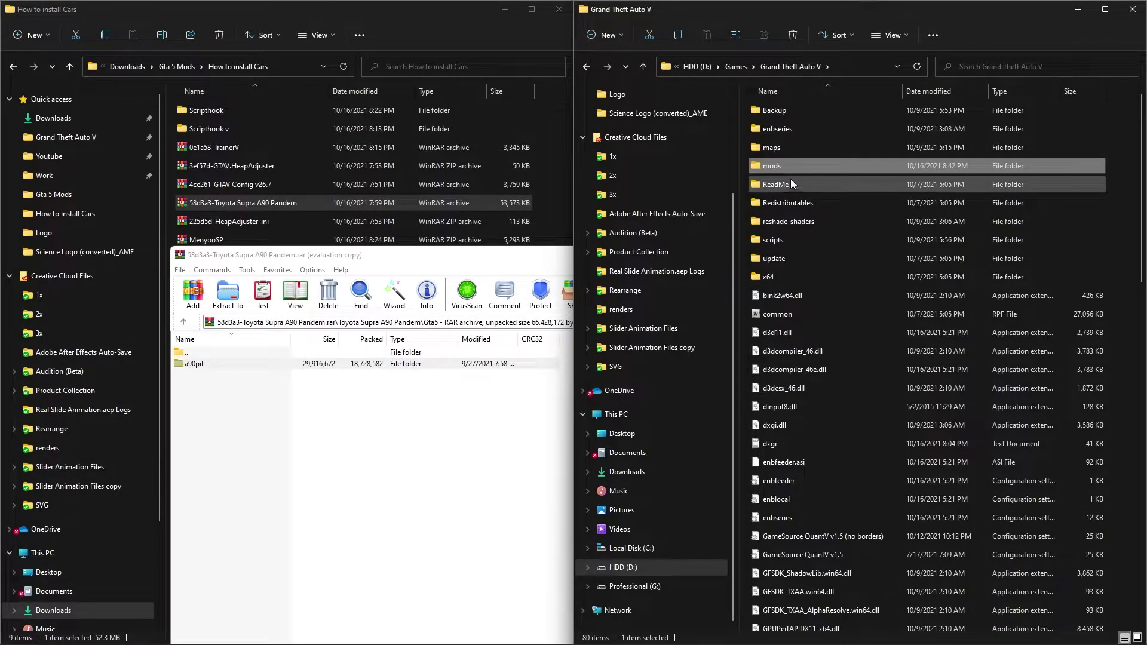
pyautogui.doubleClick(779, 259)
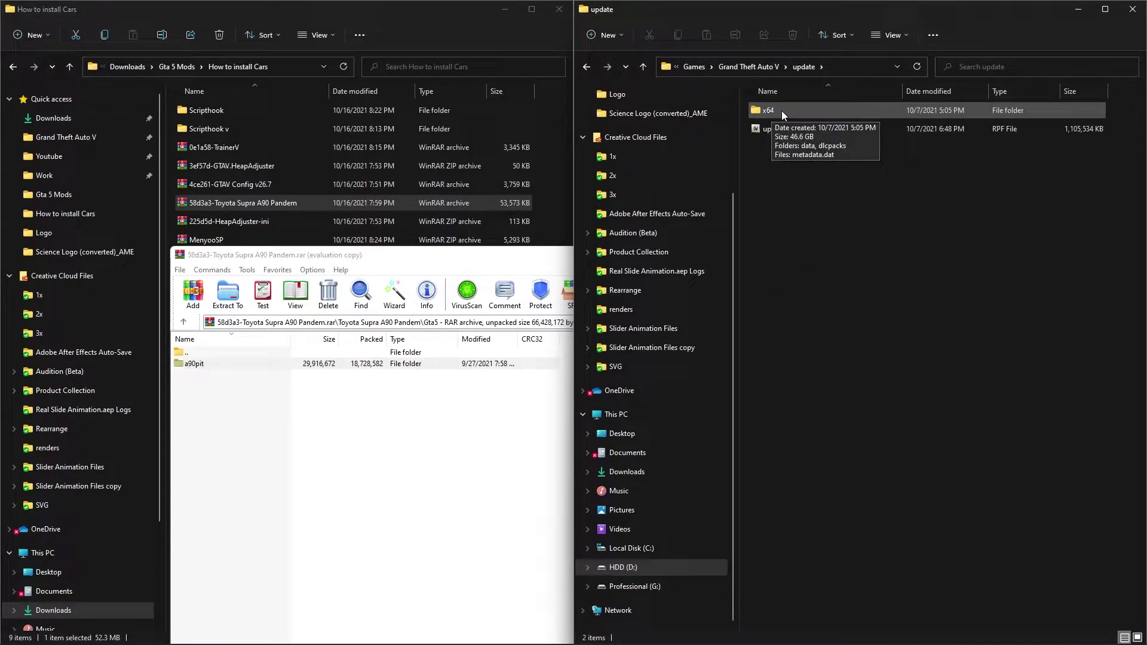
pyautogui.doubleClick(784, 112)
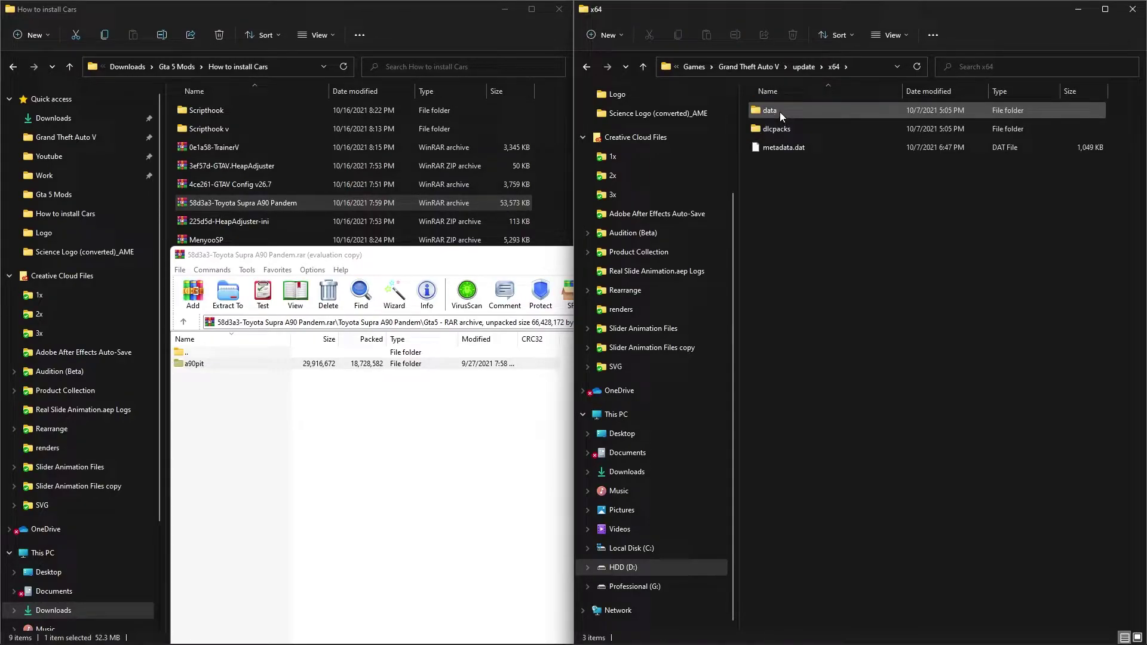
pyautogui.doubleClick(780, 130)
pyautogui.scroll(-10, 788, 327)
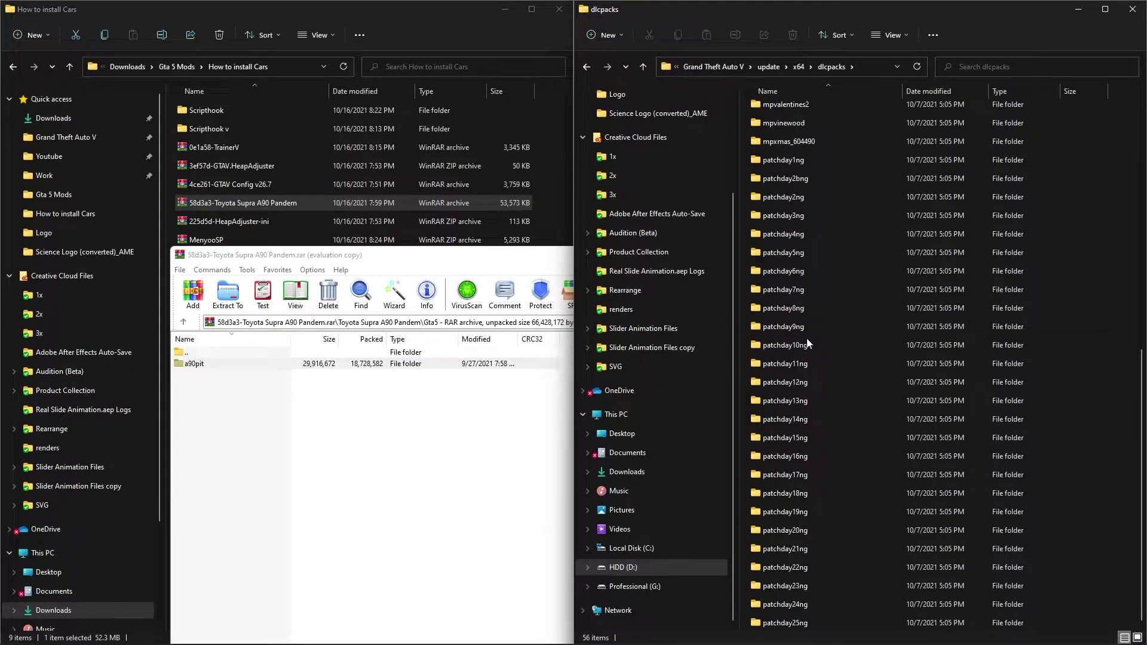
pyautogui.scroll(10, 851, 358)
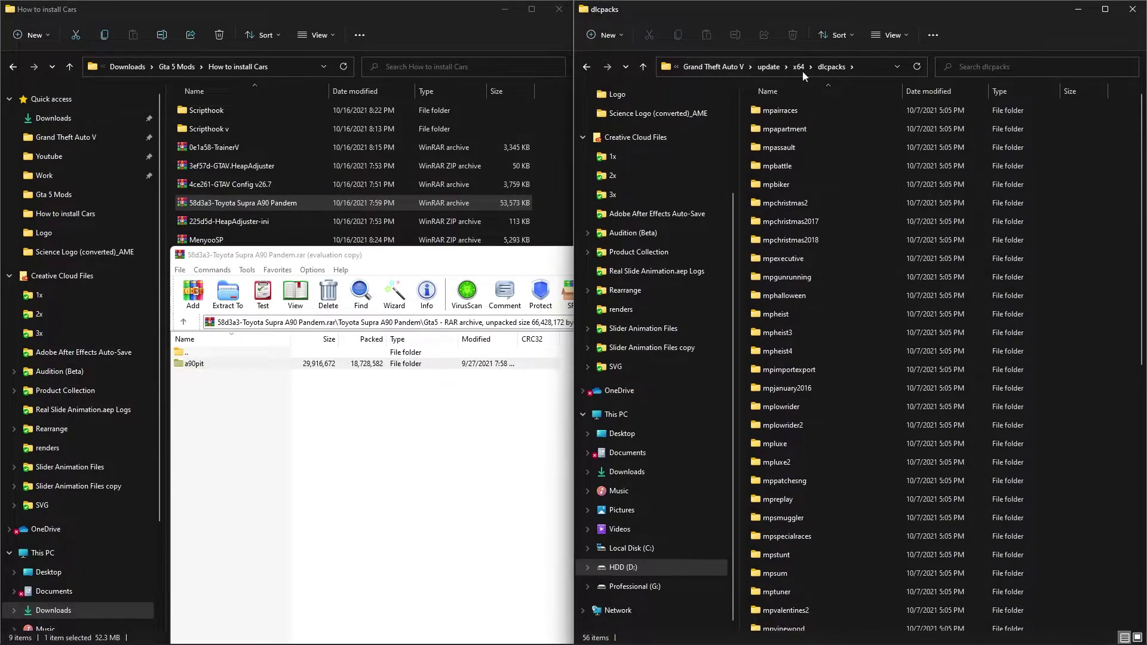
# Step: Switch to OpenIV and create a new folder named x64 inside the mods folder
pyautogui.click(705, 631)
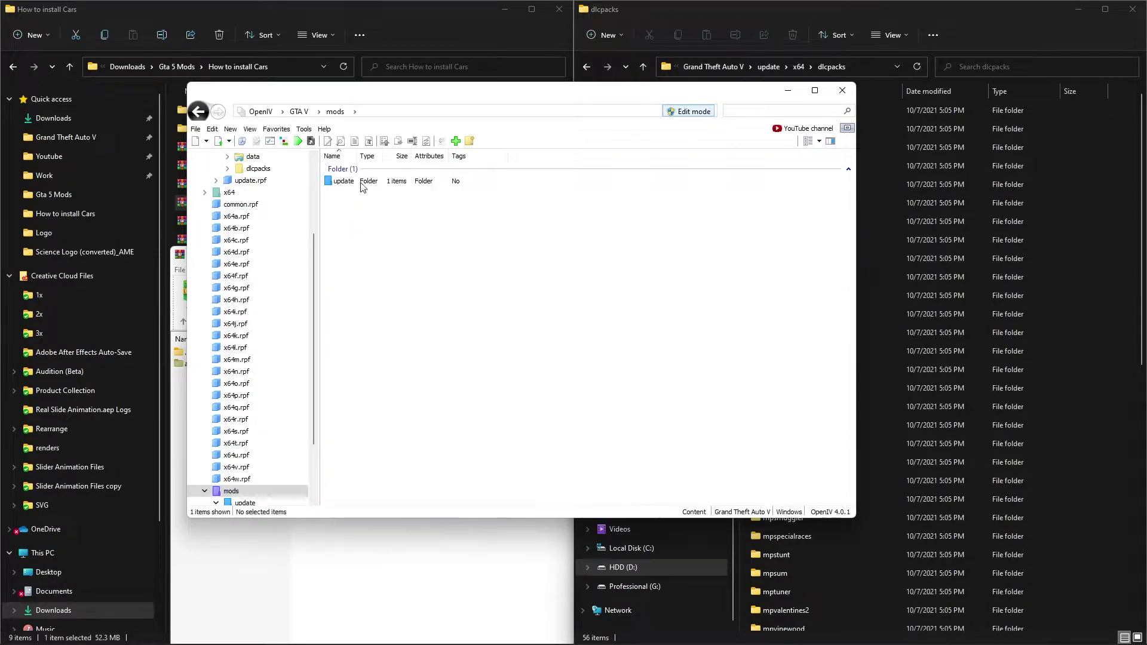
pyautogui.rightClick(348, 211)
pyautogui.moveTo(391, 289)
pyautogui.click(513, 287)
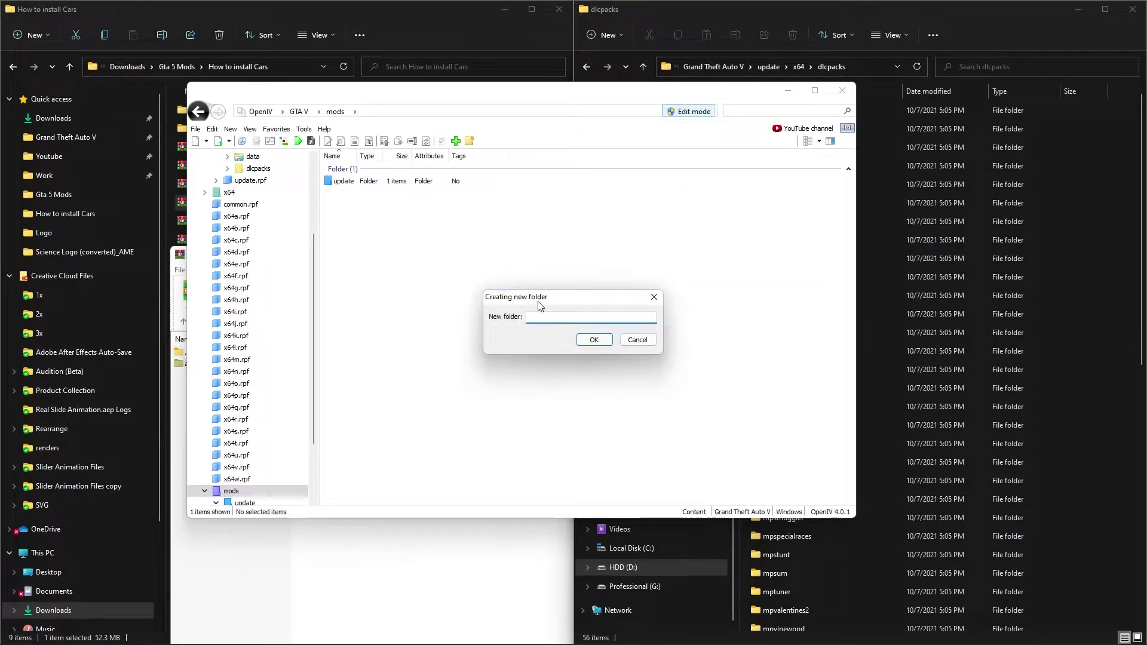
pyautogui.write('x64')
pyautogui.press('Return')
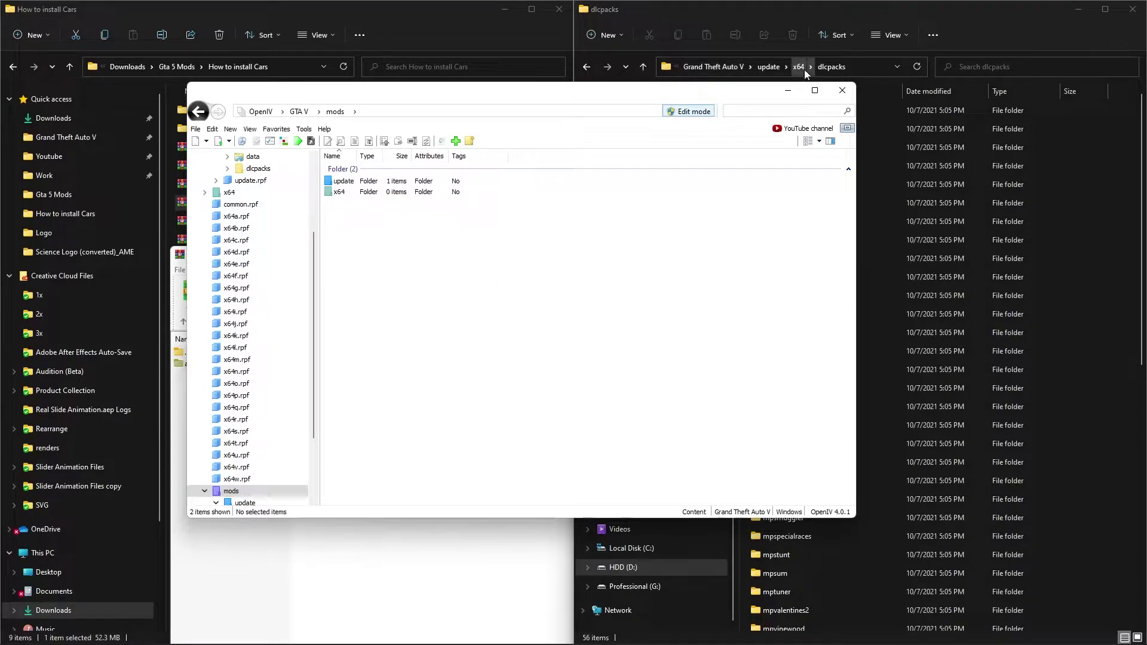
# Step: Create a new folder named dlcpacks inside the mods > x64 folder
pyautogui.click(346, 194)
pyautogui.doubleClick(346, 194)
pyautogui.rightClick(391, 197)
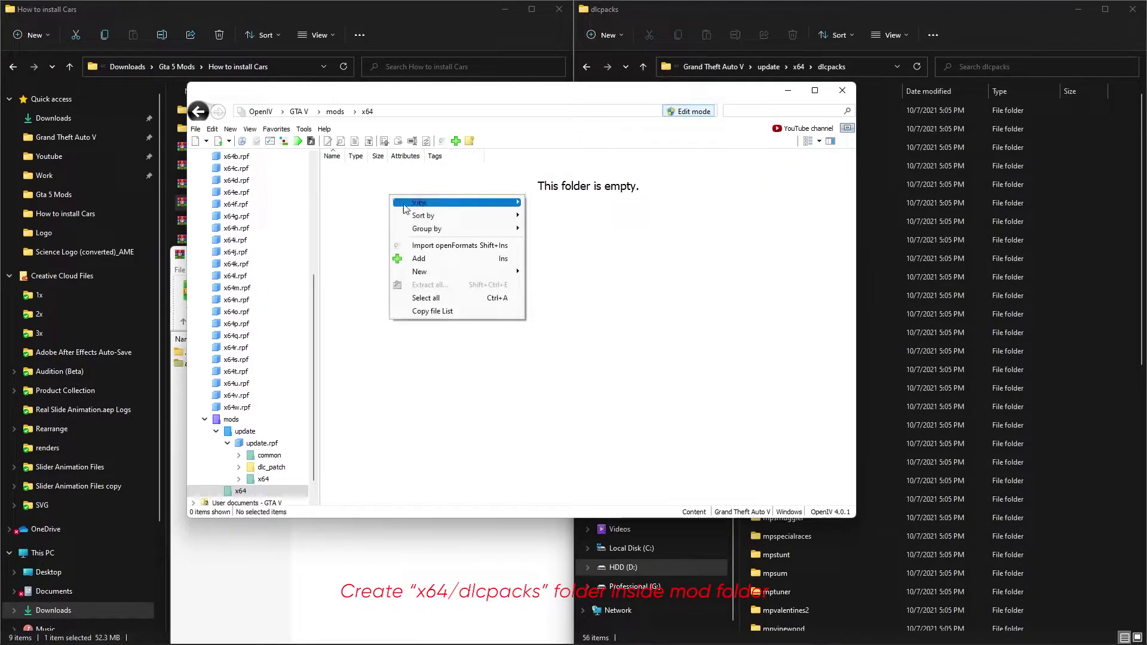
pyautogui.moveTo(517, 277)
pyautogui.click(603, 272)
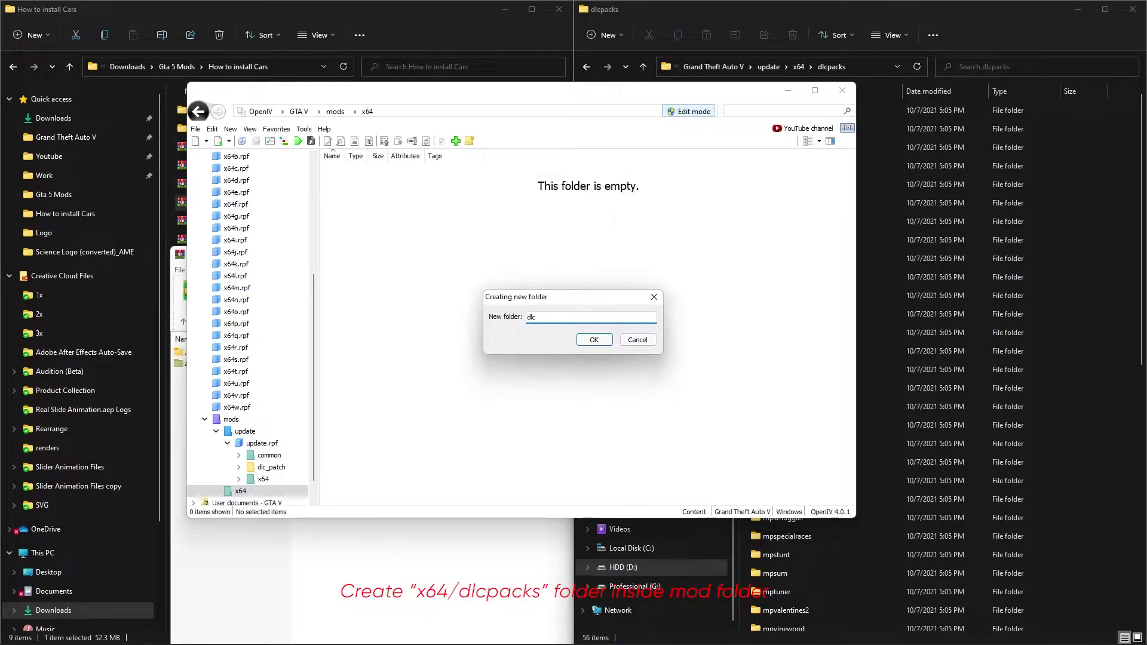
pyautogui.press('Return')
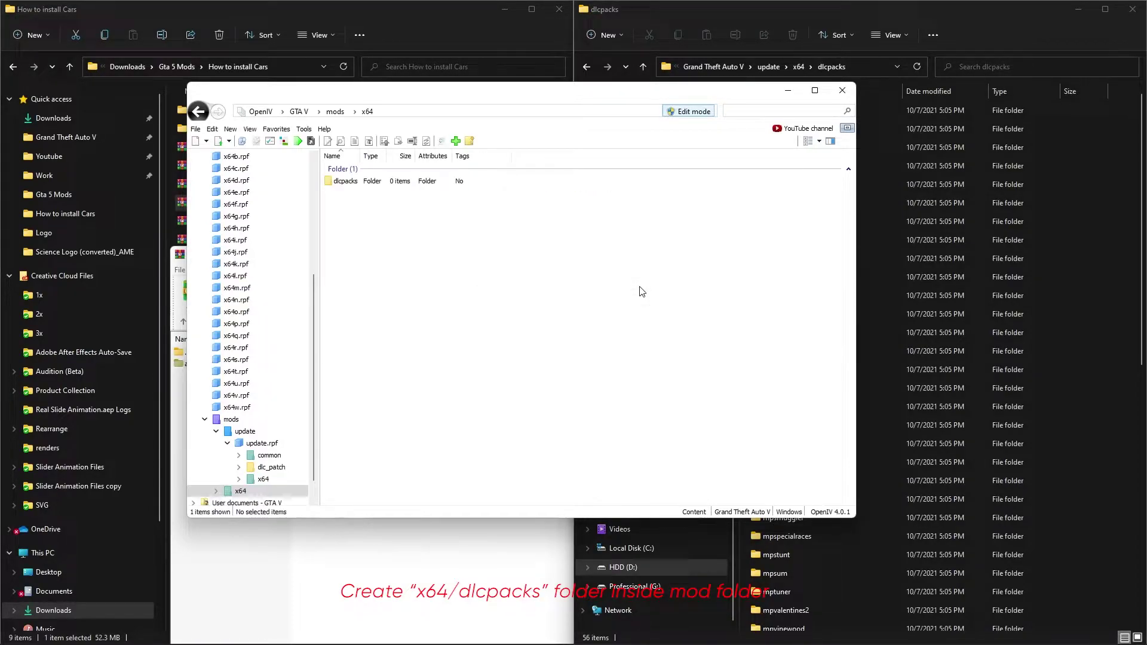
# Step: Open the new dlcpacks folder, return to mods and go back into x64 > dlcpacks
pyautogui.doubleClick(367, 181)
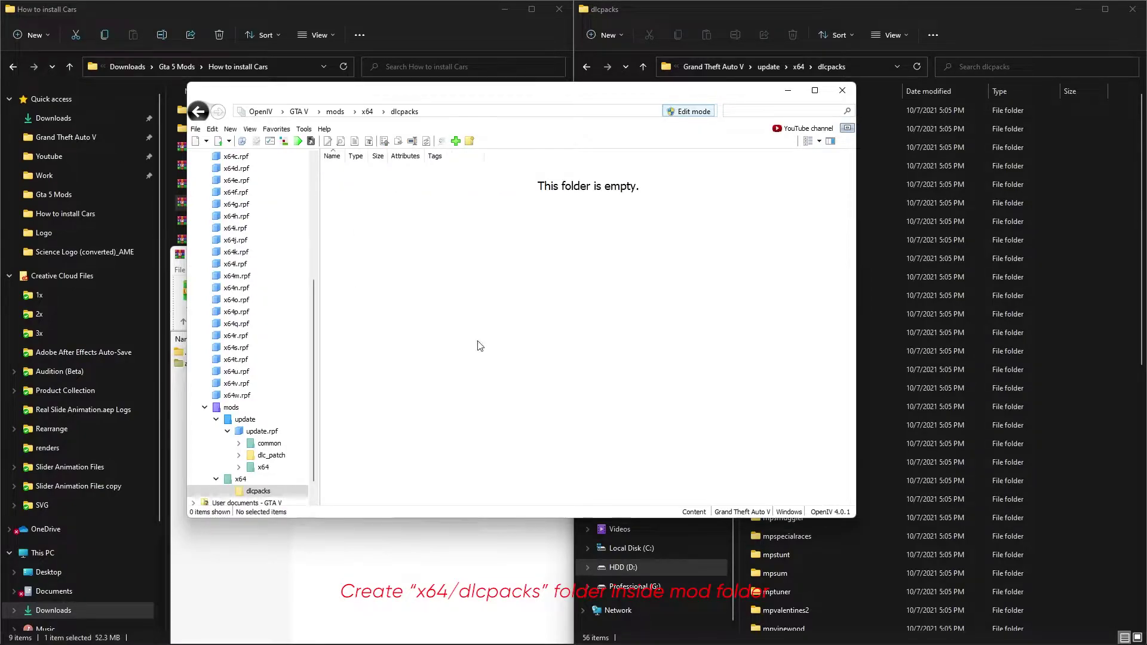
pyautogui.click(335, 112)
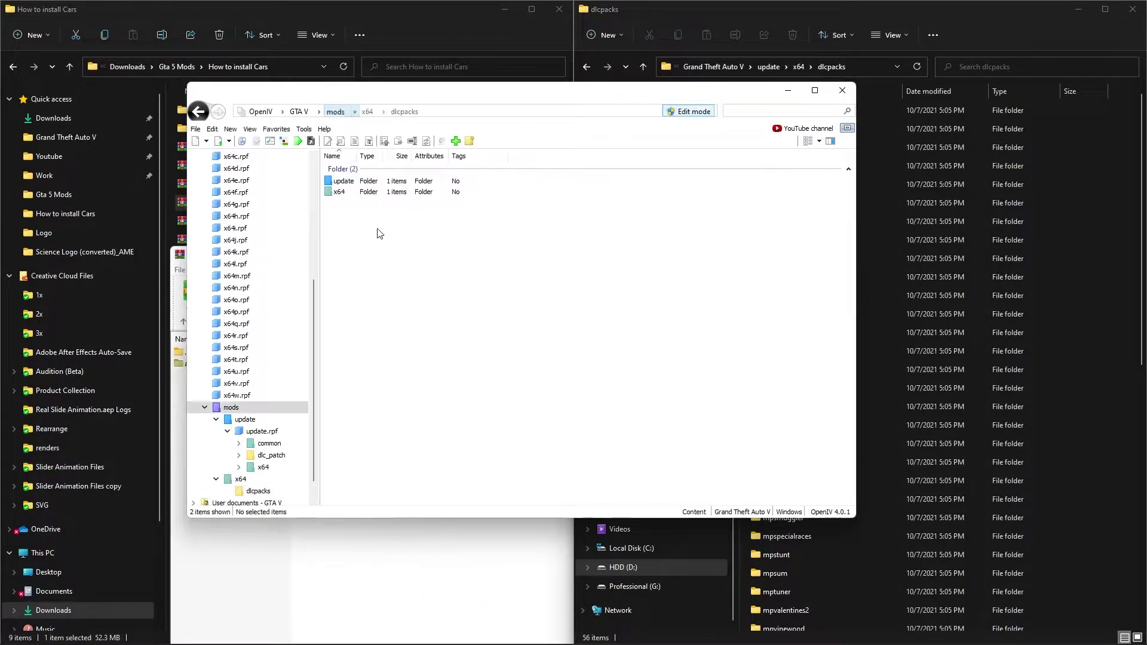
pyautogui.doubleClick(342, 194)
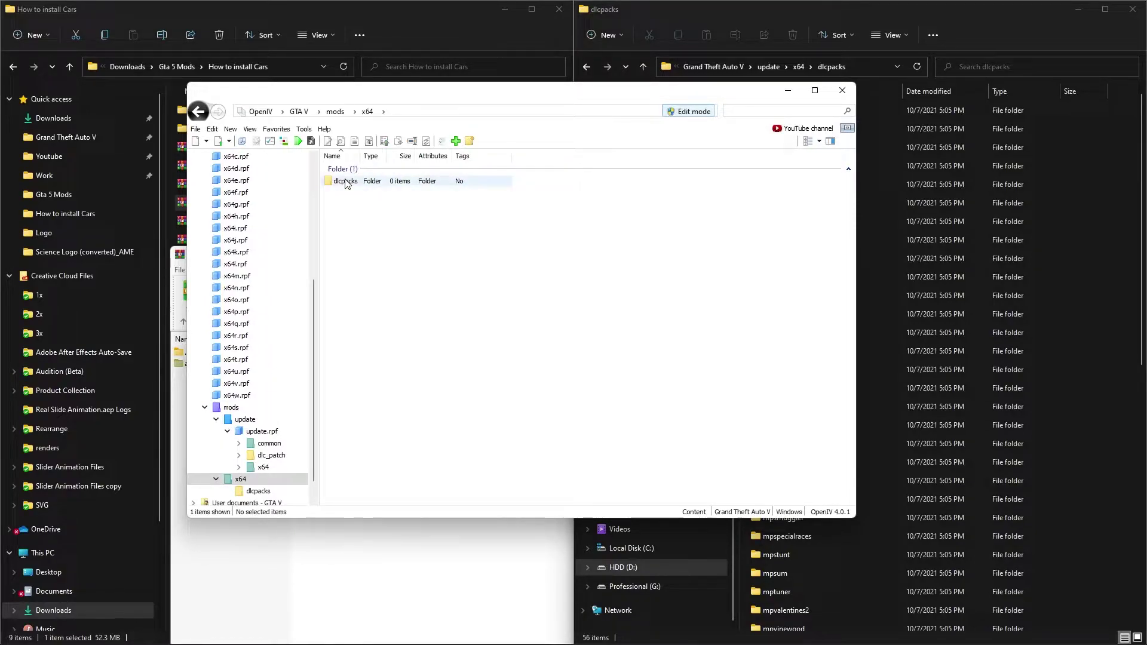
pyautogui.doubleClick(346, 182)
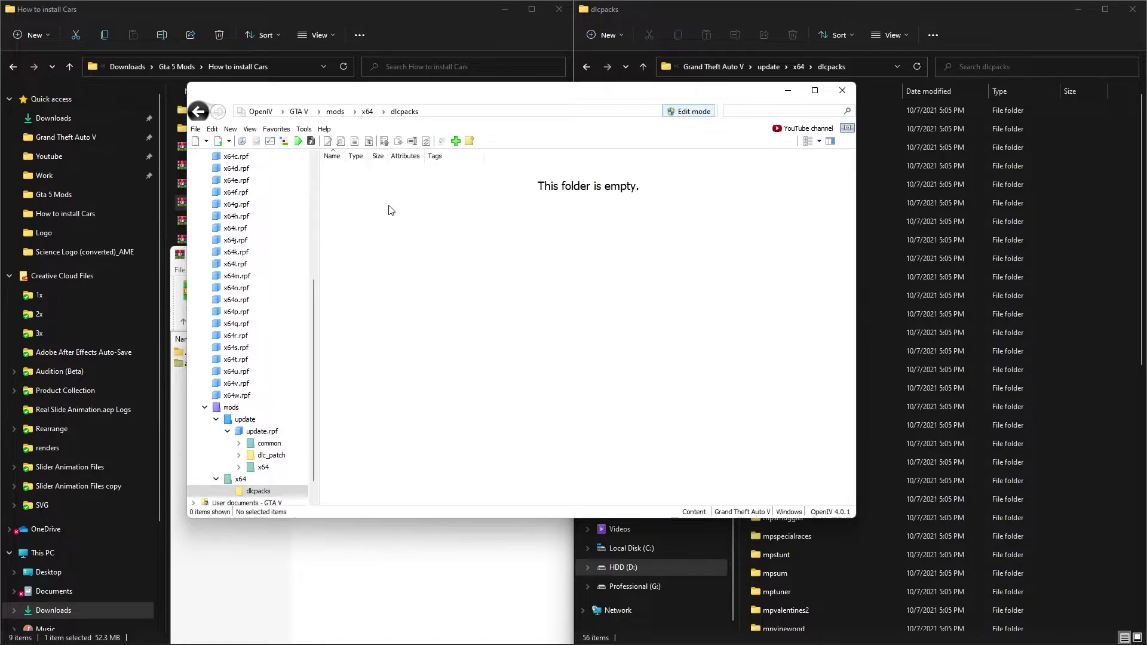
# Step: Arrange the OpenIV and WinRAR windows and copy the a90pit folder from the archive into mods > x64 > dlcpacks
pyautogui.moveTo(457, 99); pyautogui.dragTo(600, 215)
pyautogui.click(198, 363)
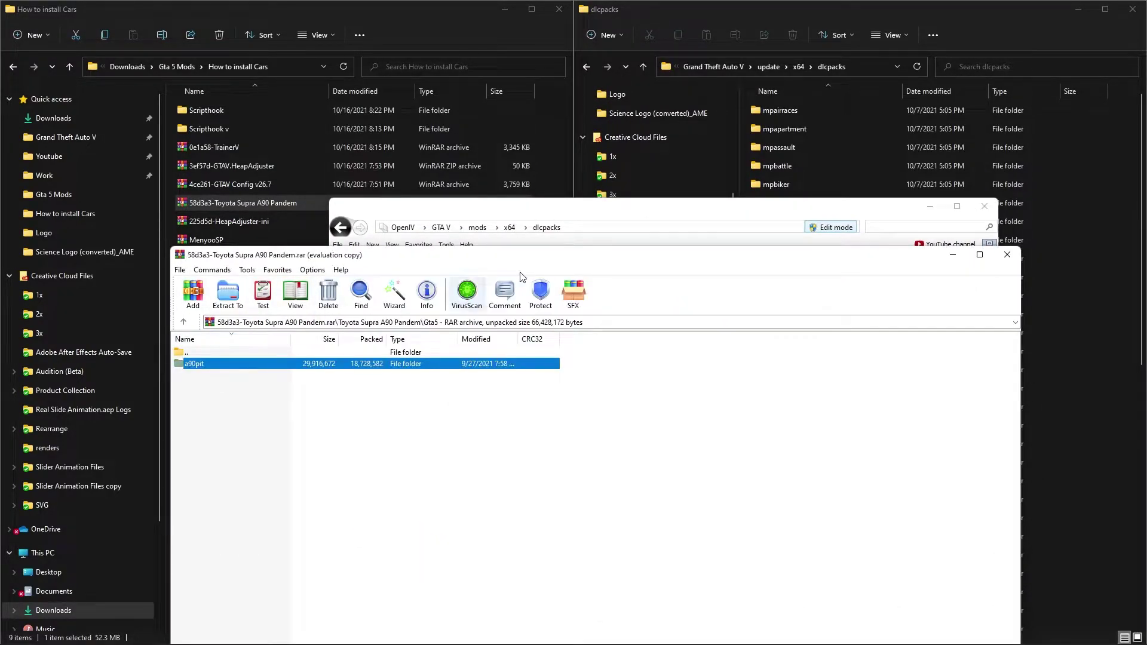
pyautogui.moveTo(539, 267); pyautogui.dragTo(693, 285)
pyautogui.click(239, 470)
pyautogui.click(214, 414)
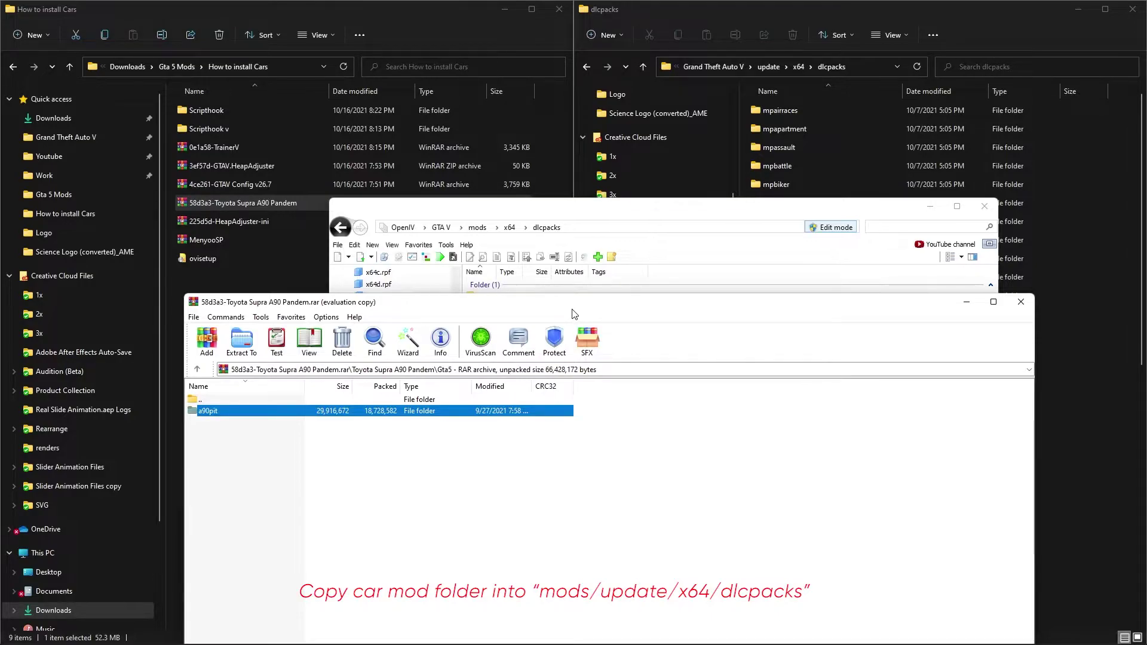
pyautogui.moveTo(573, 311); pyautogui.dragTo(452, 335)
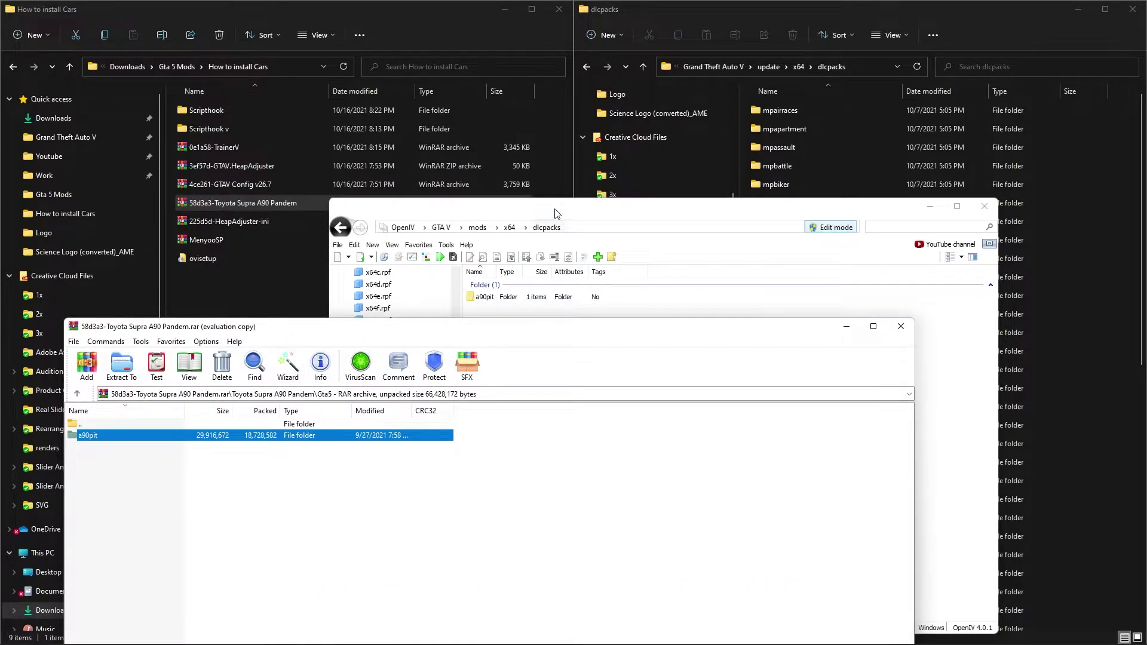
pyautogui.moveTo(556, 216); pyautogui.dragTo(523, 165)
pyautogui.click(216, 352)
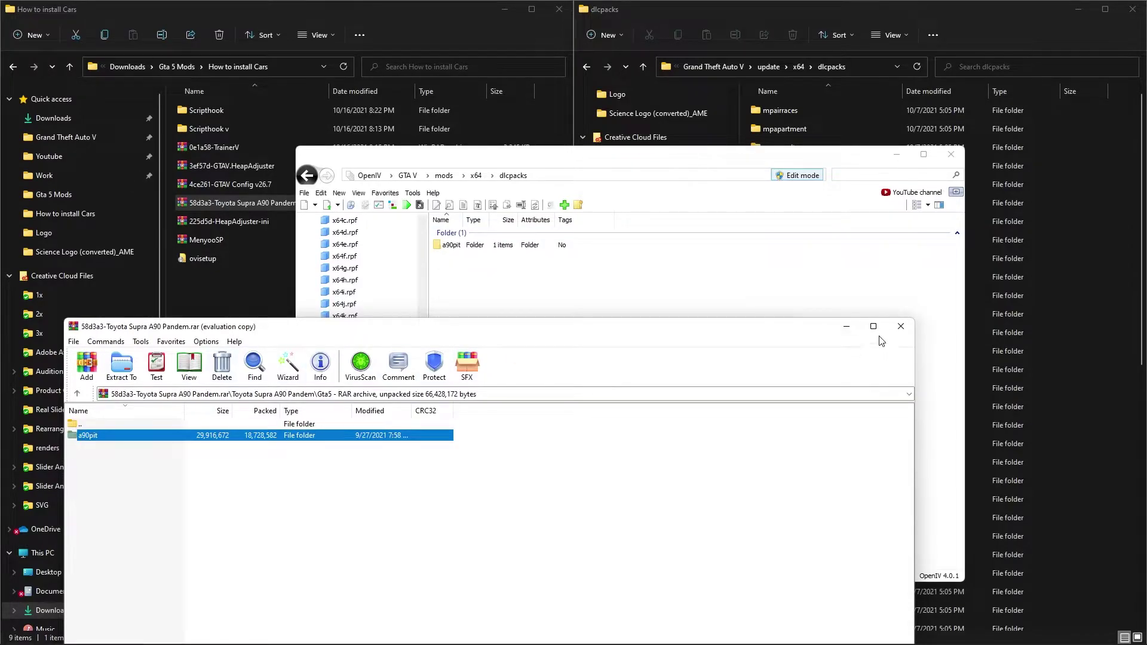
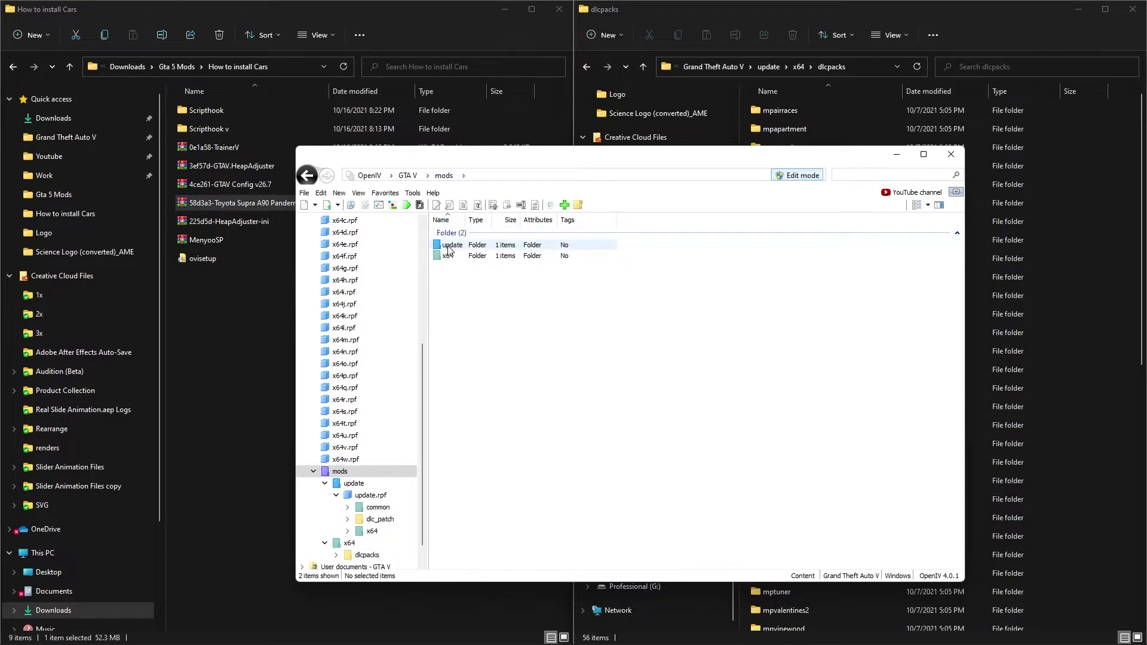
# Step: In OpenIV's mods folder, go to update > update.rpf > common > data and find its XML text files
pyautogui.doubleClick(462, 247)
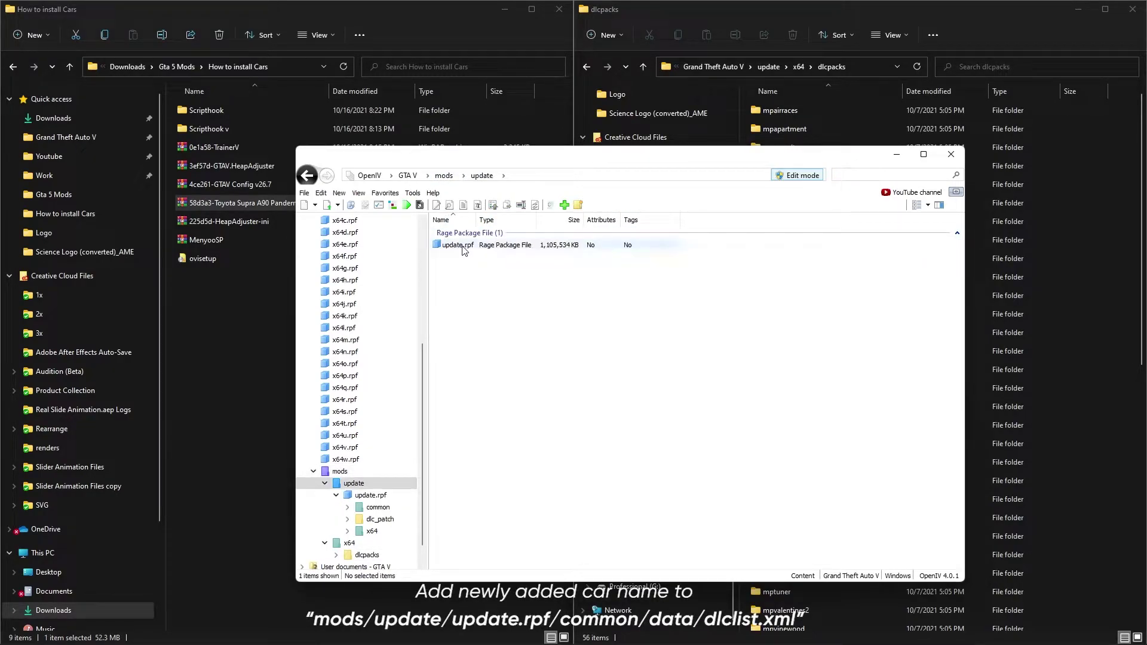
pyautogui.doubleClick(464, 247)
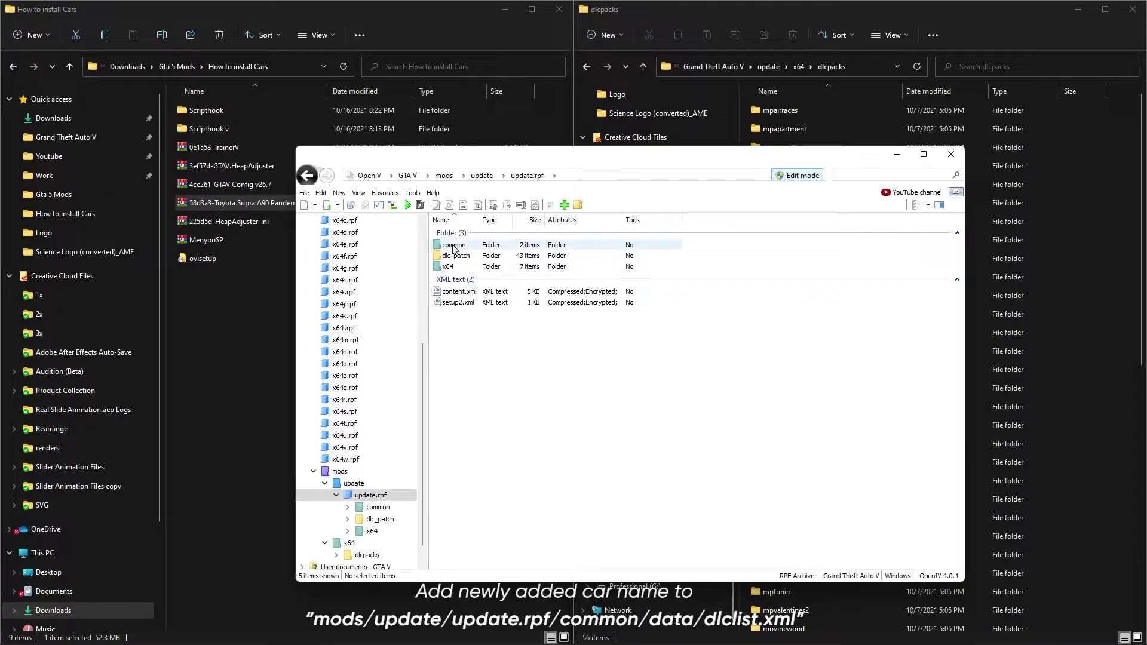
pyautogui.doubleClick(465, 250)
pyautogui.doubleClick(462, 246)
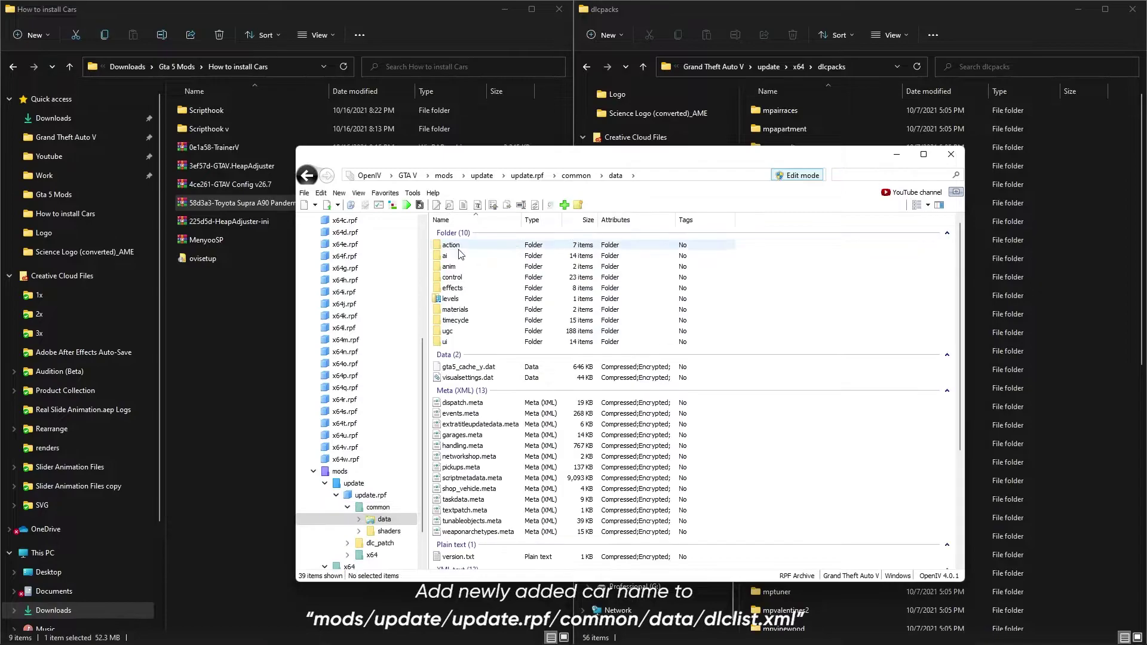
pyautogui.scroll(-5, 477, 335)
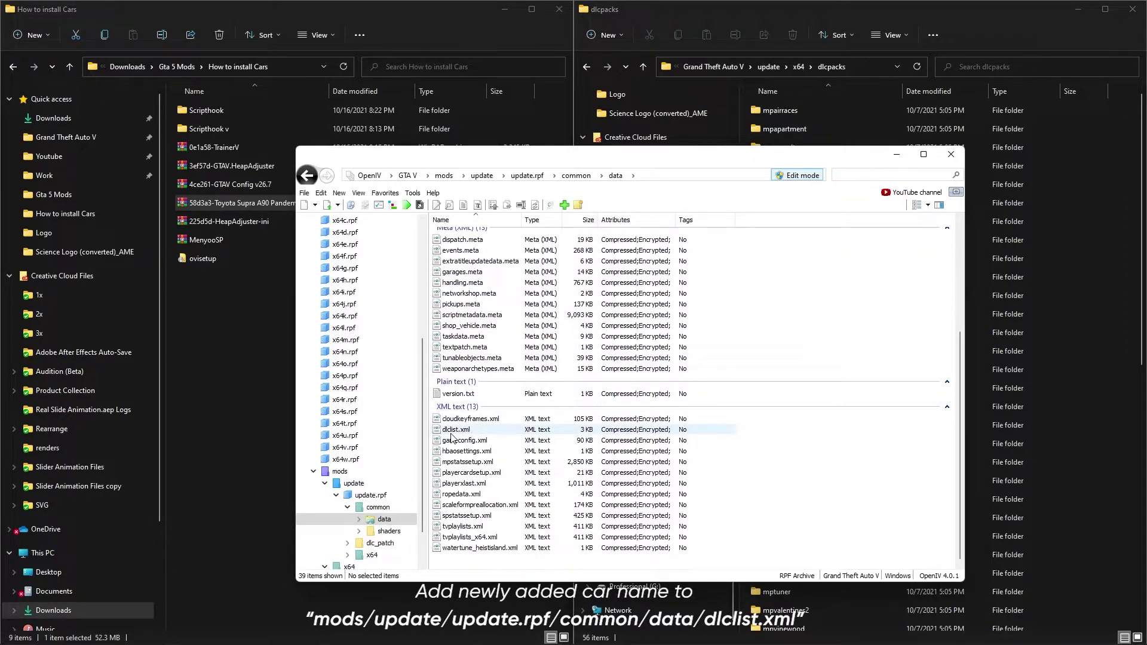
# Step: Open dlclist.xml for editing in the OpenIV Text editor and go to the end of its Paths list
pyautogui.click(457, 430)
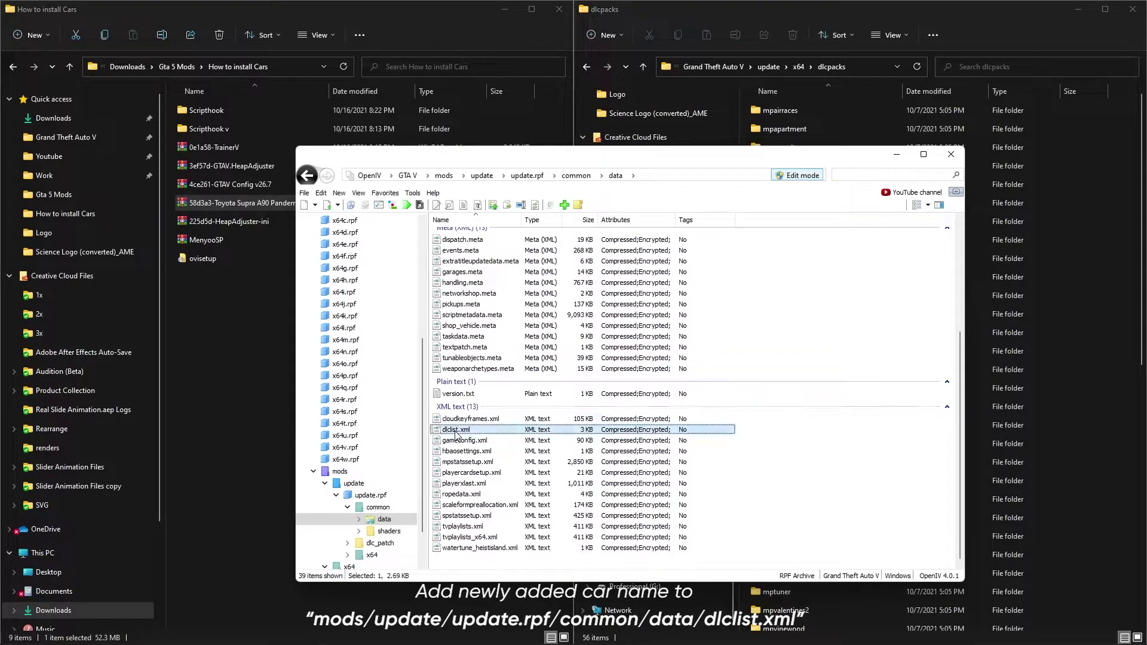
pyautogui.rightClick(465, 428)
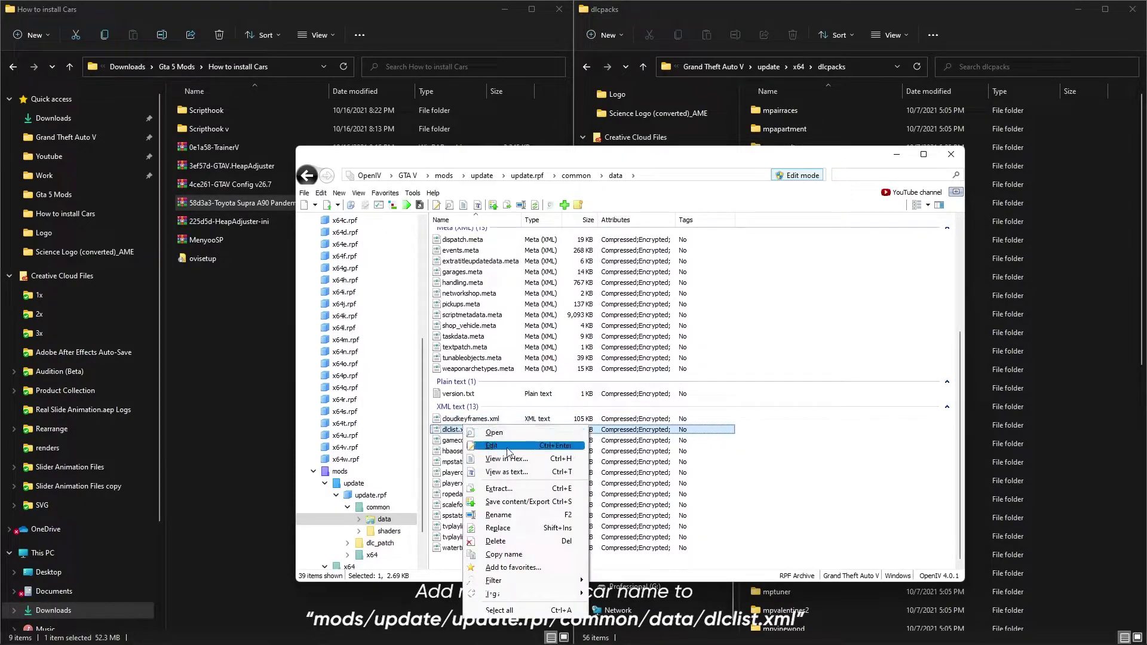
pyautogui.click(508, 448)
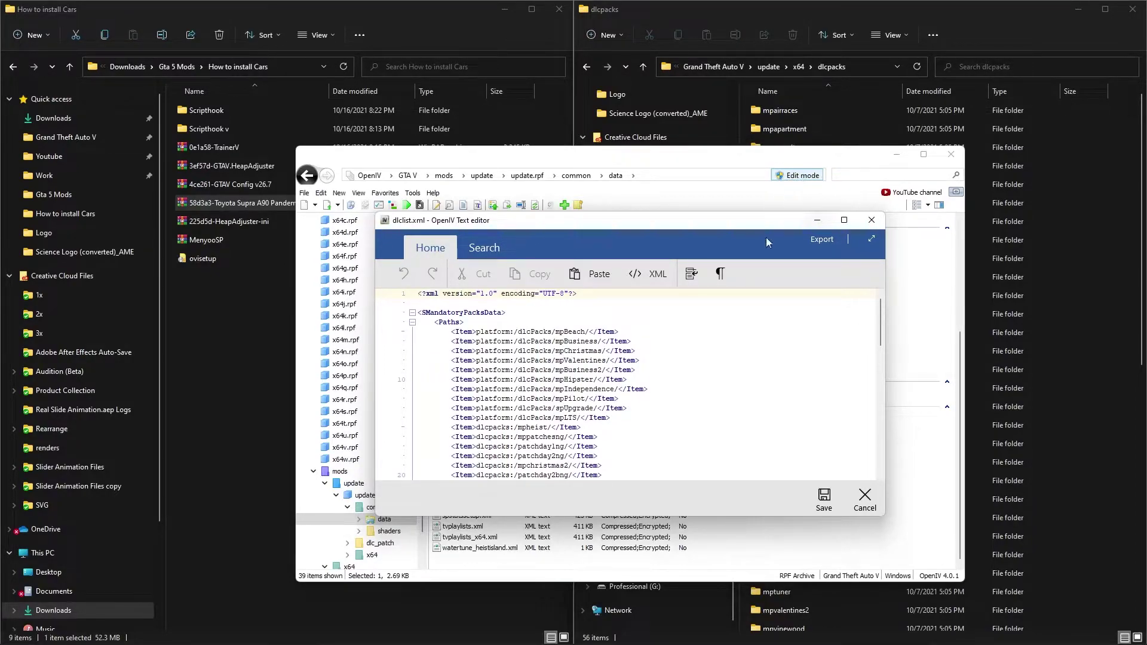
pyautogui.scroll(-18, 607, 315)
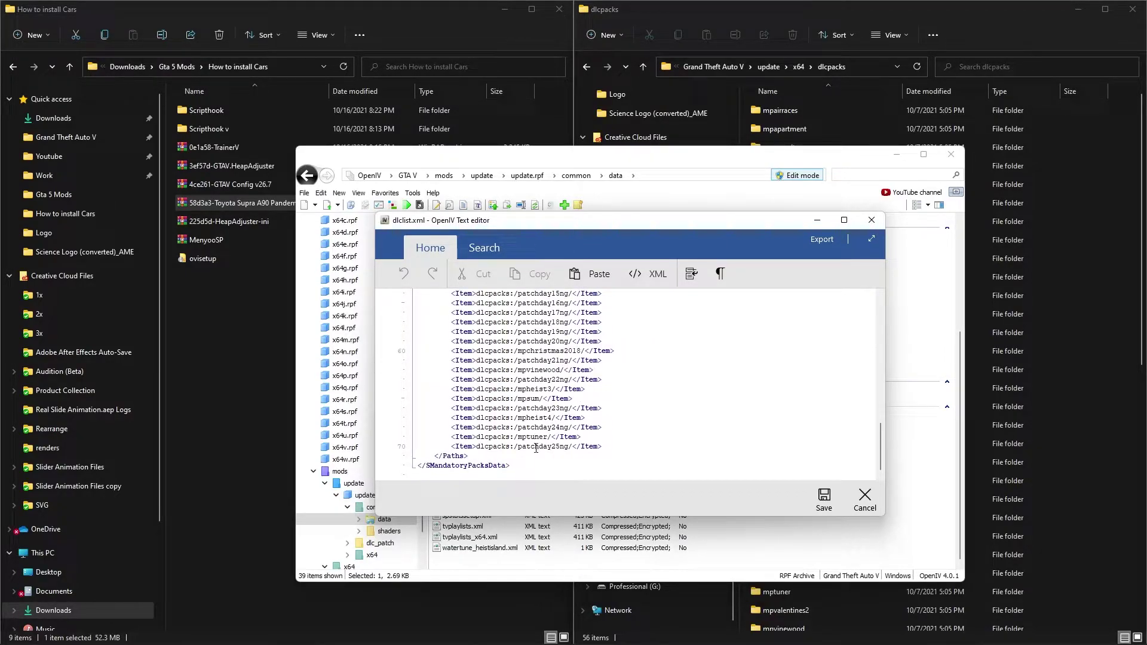
# Step: Duplicate the last patchday25ng item in dlclist.xml, change the copy's pack name to a90pit and save the file
pyautogui.moveTo(524, 447); pyautogui.dragTo(527, 418)
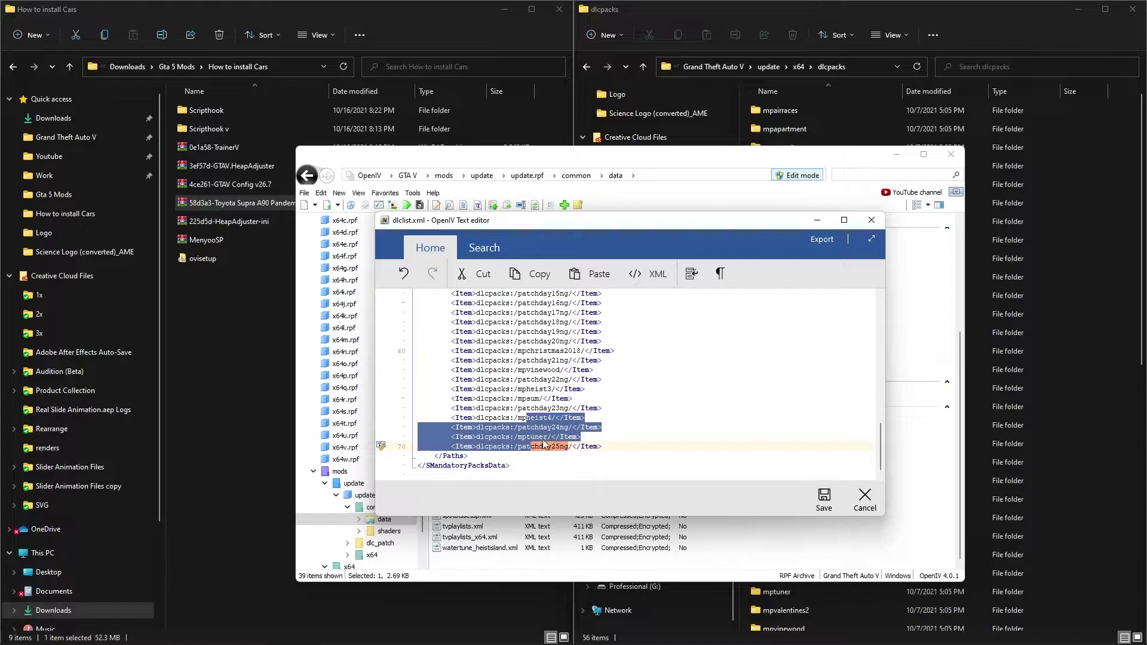
pyautogui.click(543, 445)
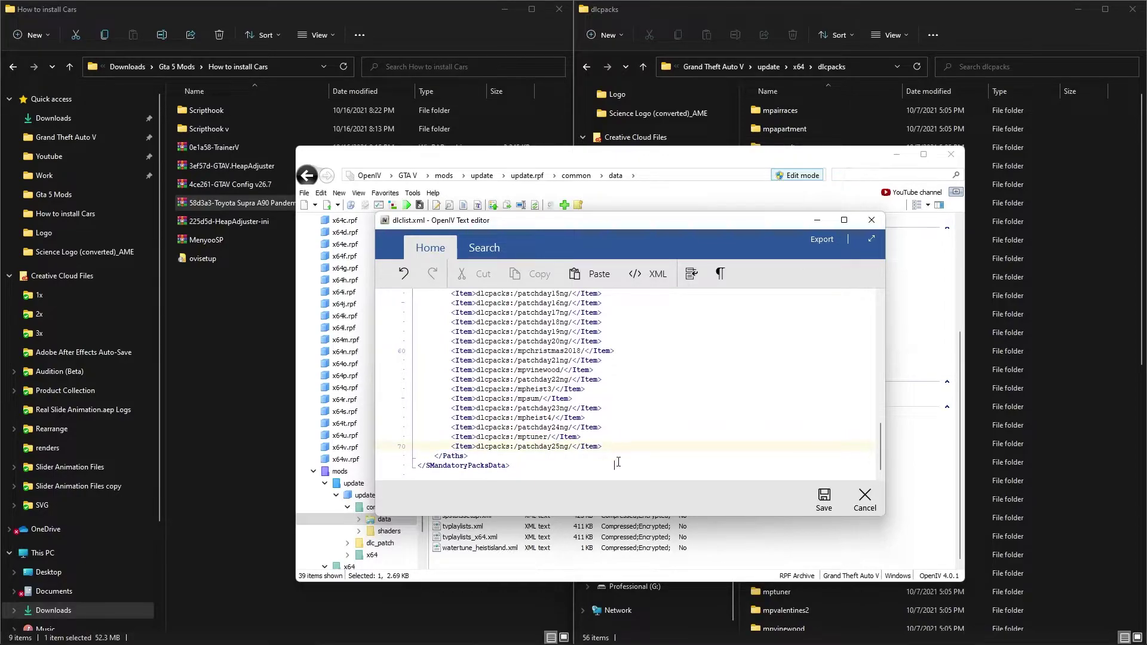
pyautogui.hotkey('ctrl', 'd')
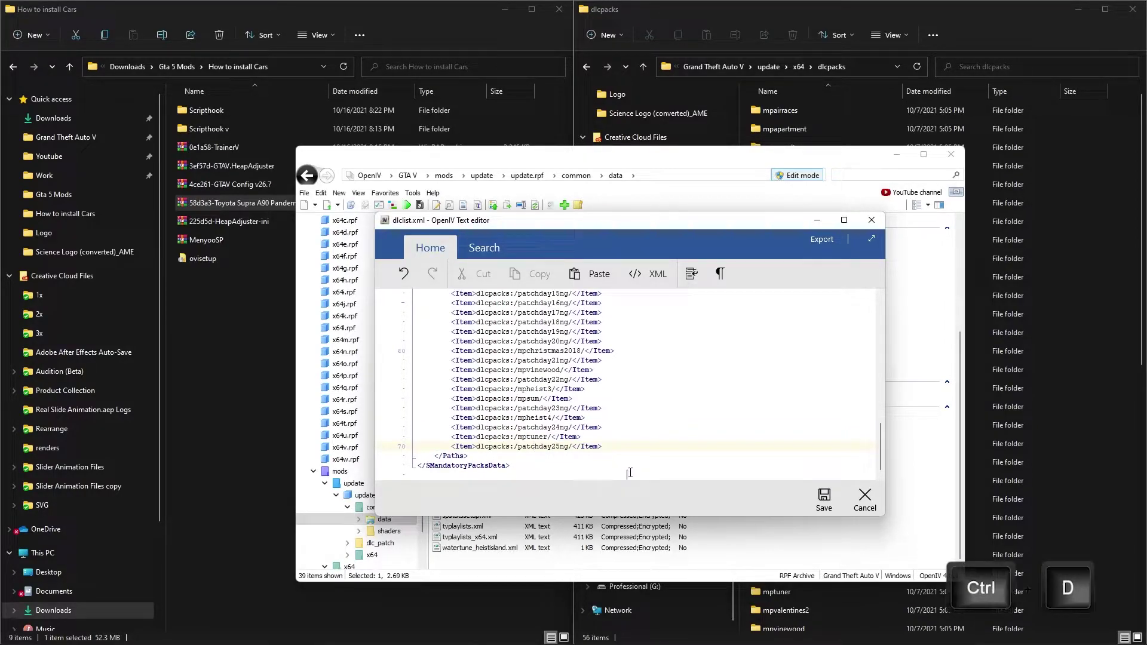
pyautogui.hotkey('ctrl', 'd')
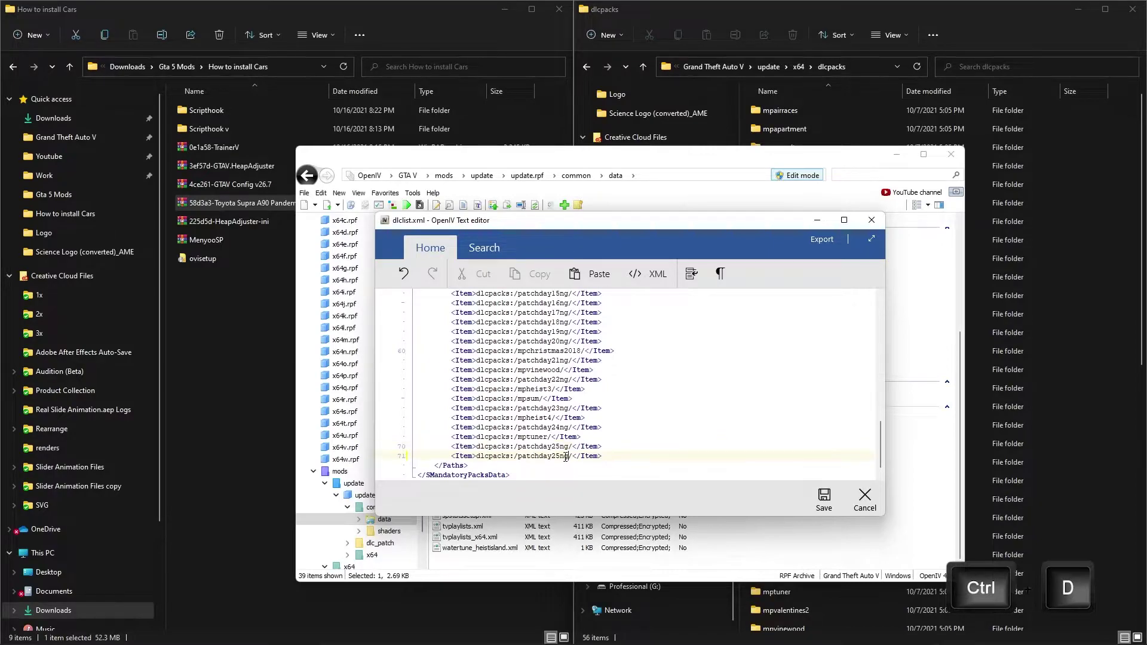
pyautogui.moveTo(568, 457); pyautogui.dragTo(514, 458)
pyautogui.write('a90pit')
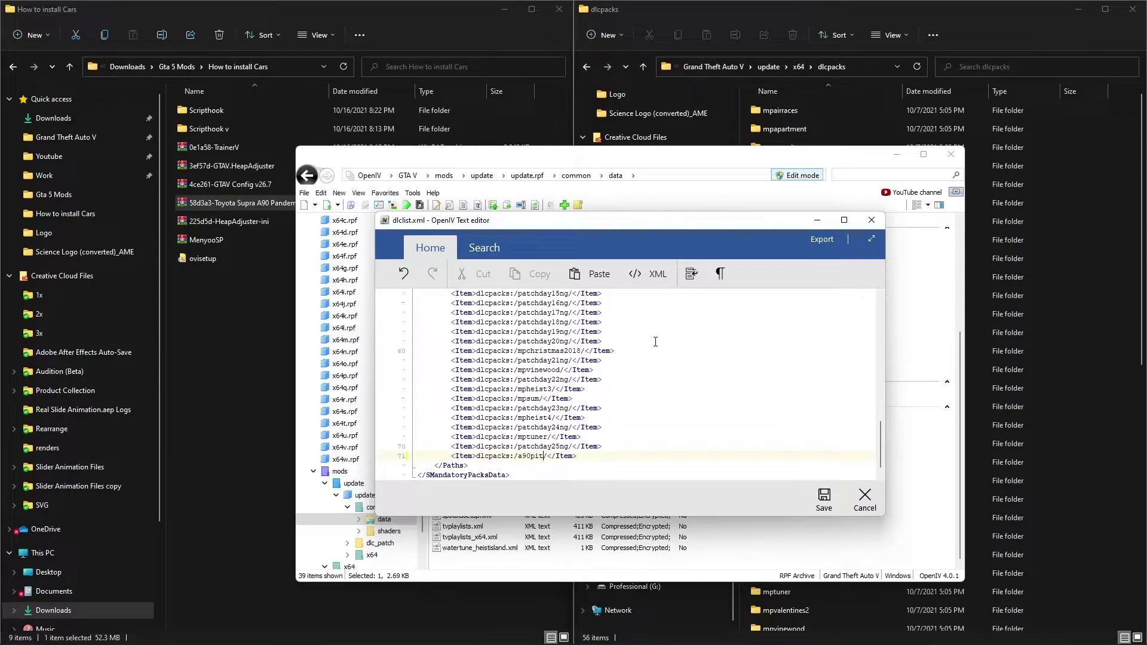
pyautogui.click(824, 499)
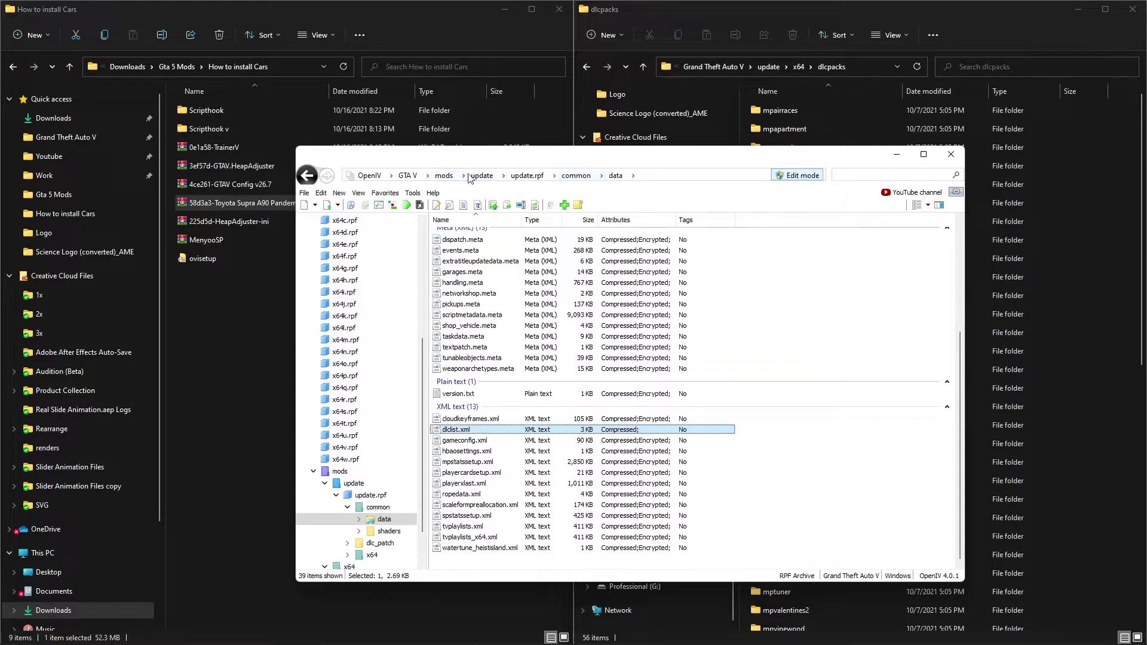
# Step: Minimise OpenIV and view the Heap Limit Adjuster, HeapAdjuster and Gameconfig mod pages in the web browser
pyautogui.click(896, 159)
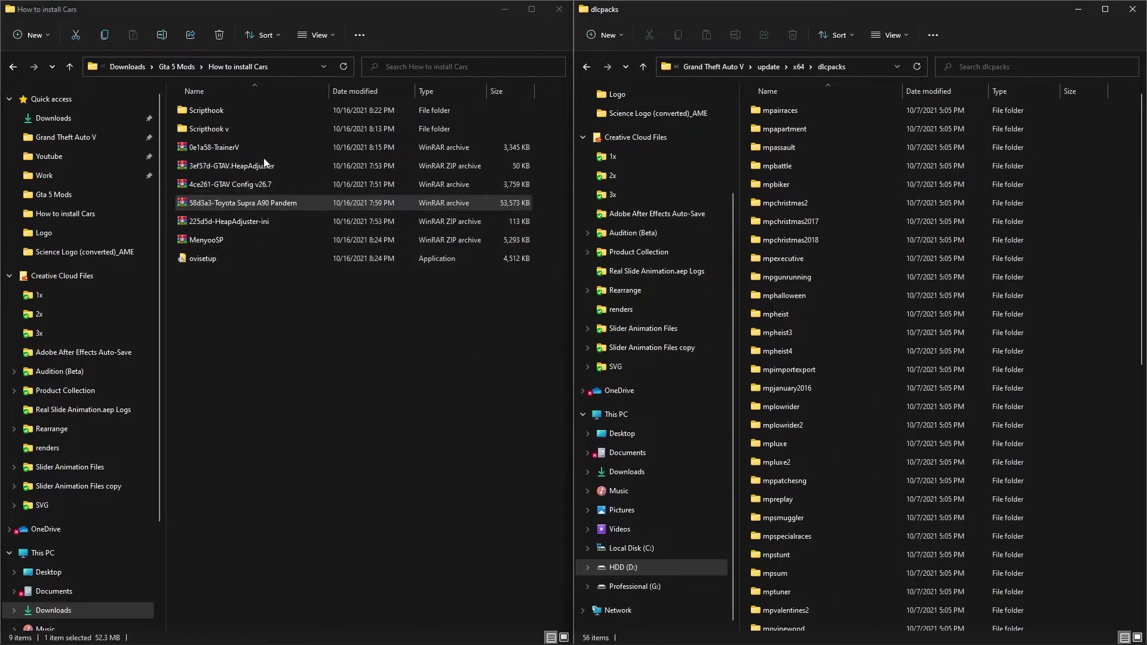
pyautogui.moveTo(565, 642)
pyautogui.click(481, 631)
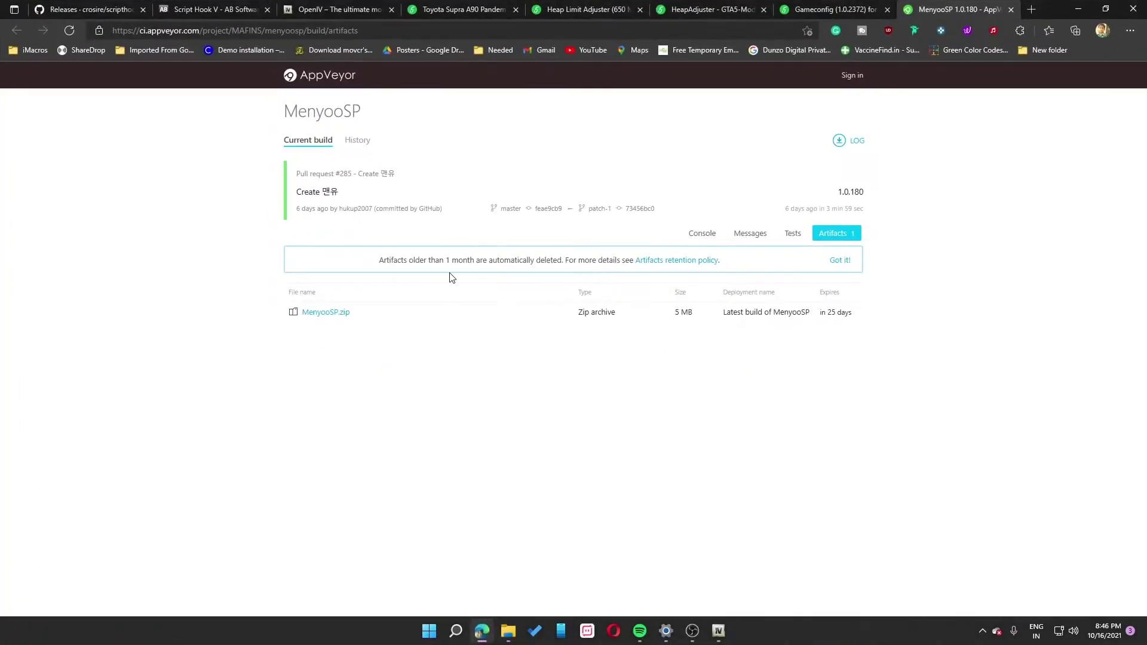
pyautogui.click(577, 8)
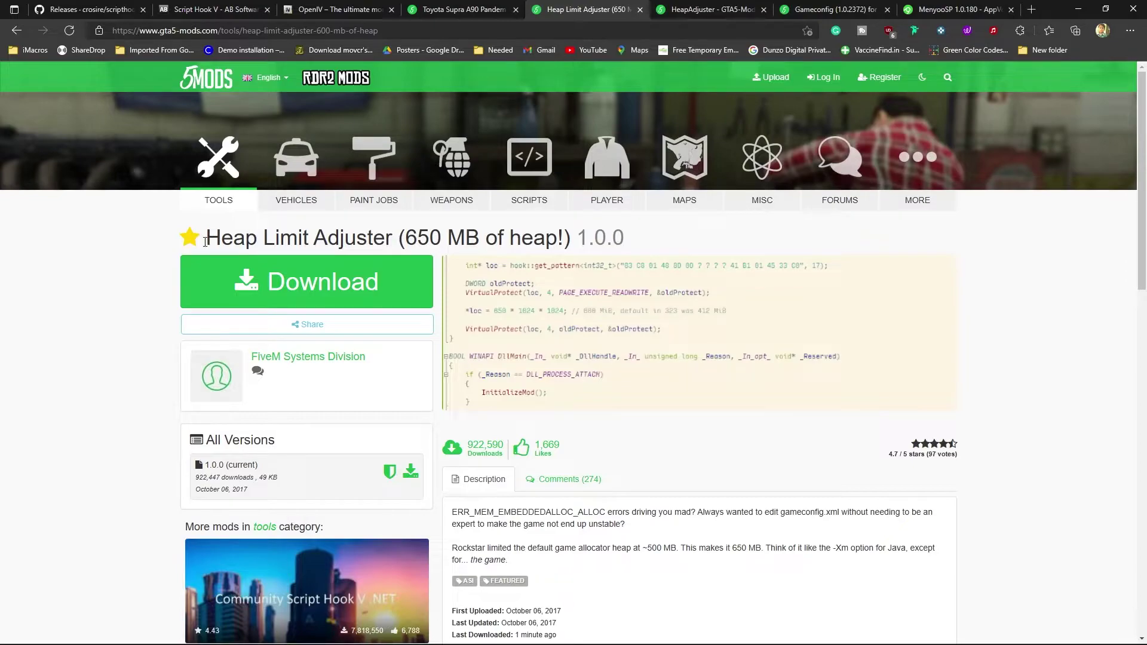
pyautogui.click(741, 9)
pyautogui.click(852, 10)
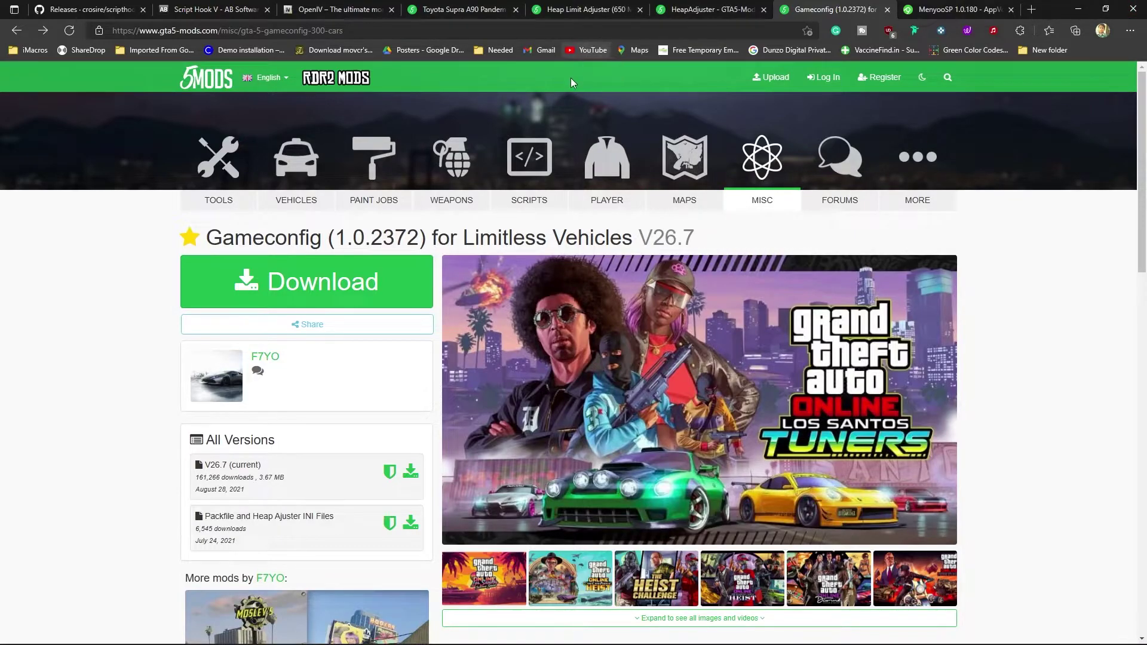
pyautogui.click(575, 12)
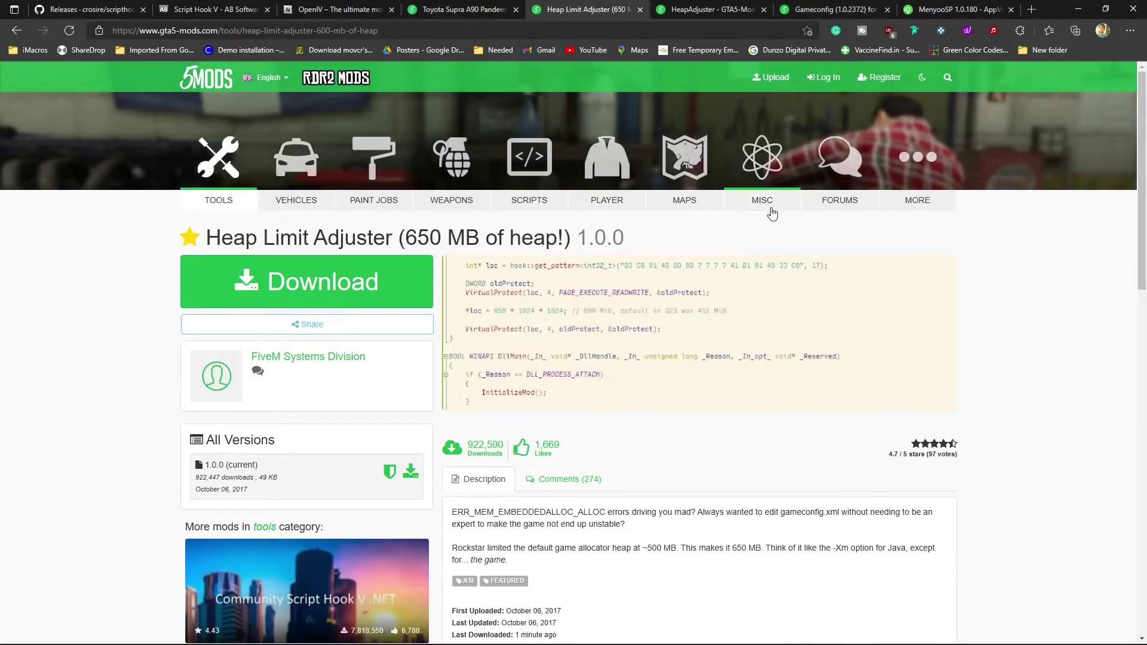
pyautogui.click(1078, 9)
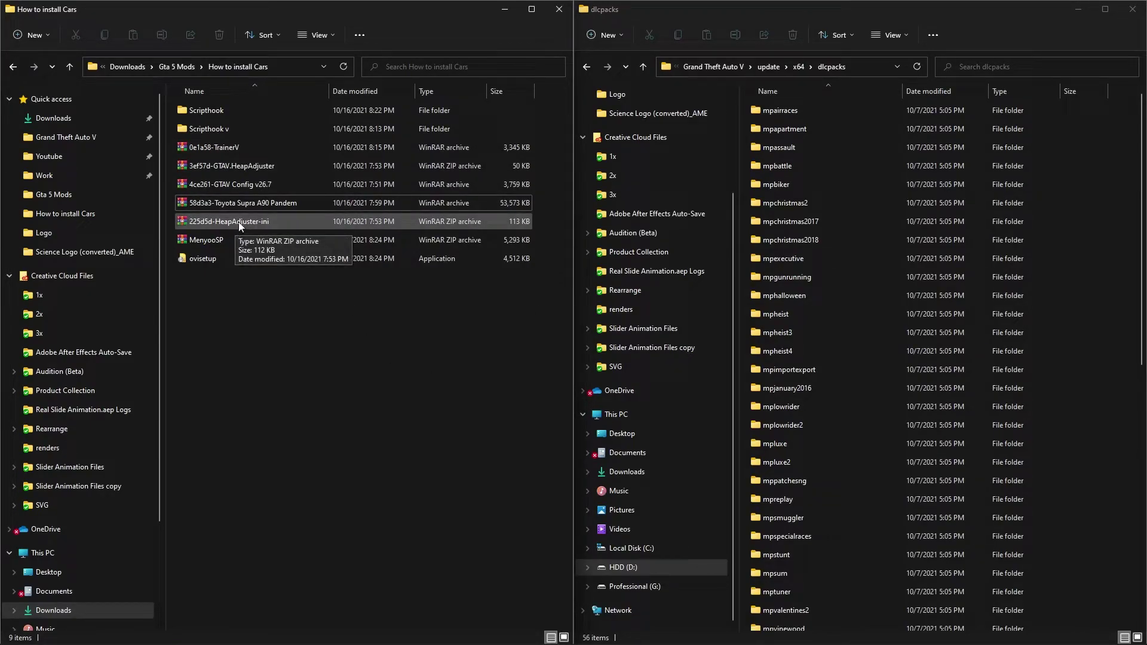
# Step: Open the 3ef57d-GTAV.HeapAdjuster archive, dismiss the licence reminder and select GTAV.HeapAdjuster.asi
pyautogui.click(262, 167)
pyautogui.doubleClick(261, 166)
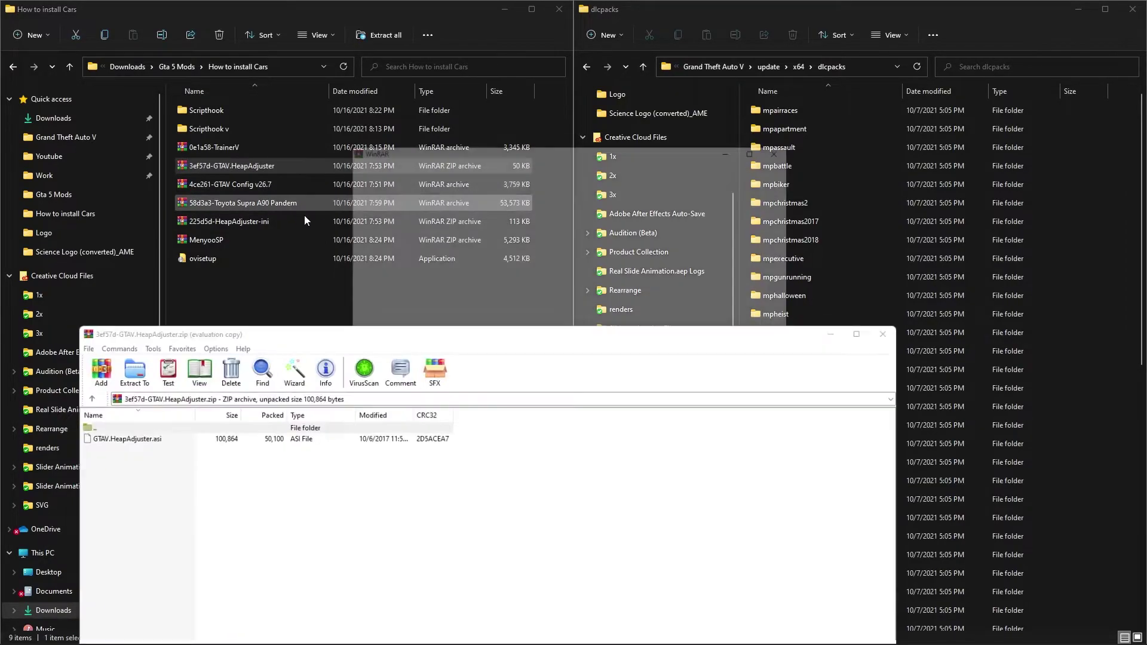
pyautogui.click(801, 138)
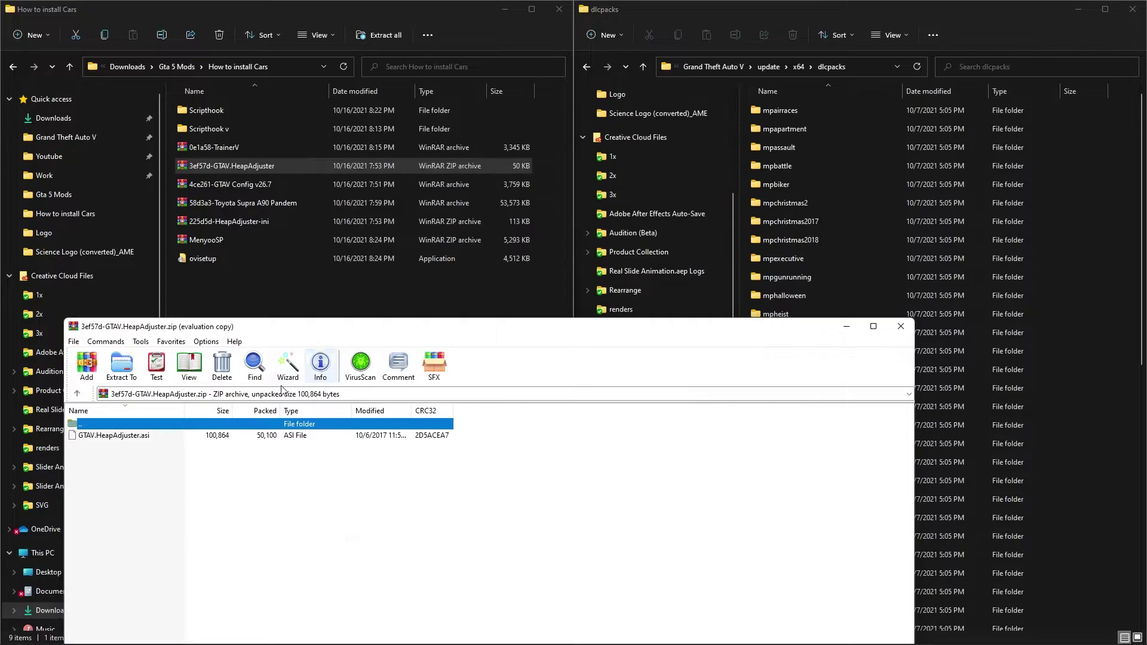
pyautogui.click(112, 437)
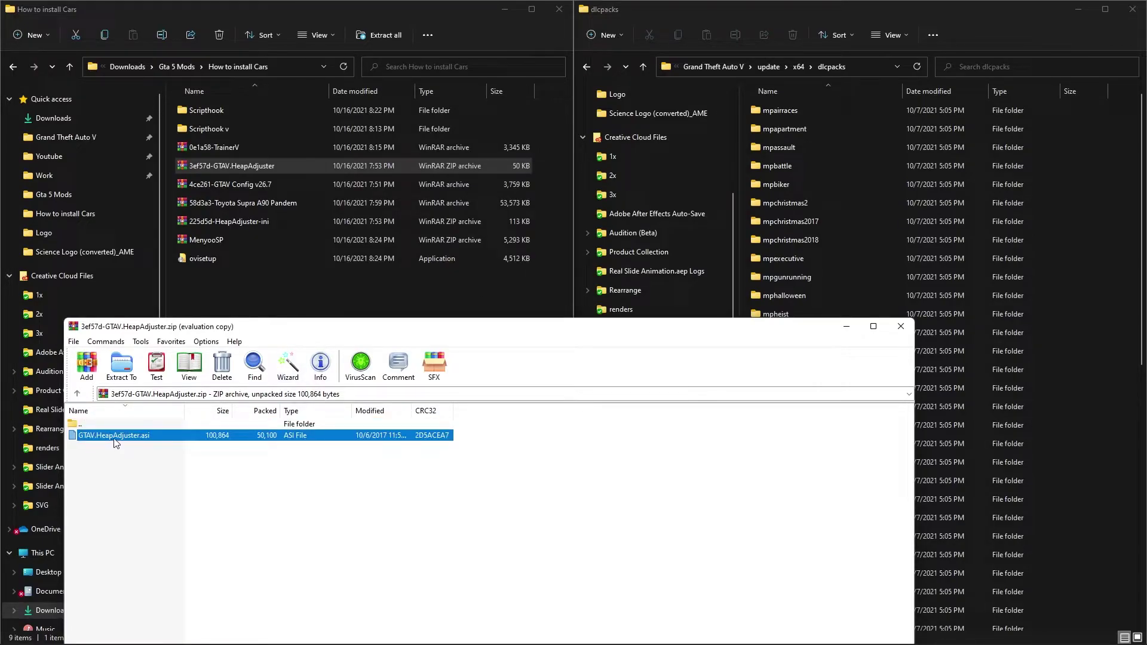
pyautogui.moveTo(122, 441); pyautogui.dragTo(1131, 435)
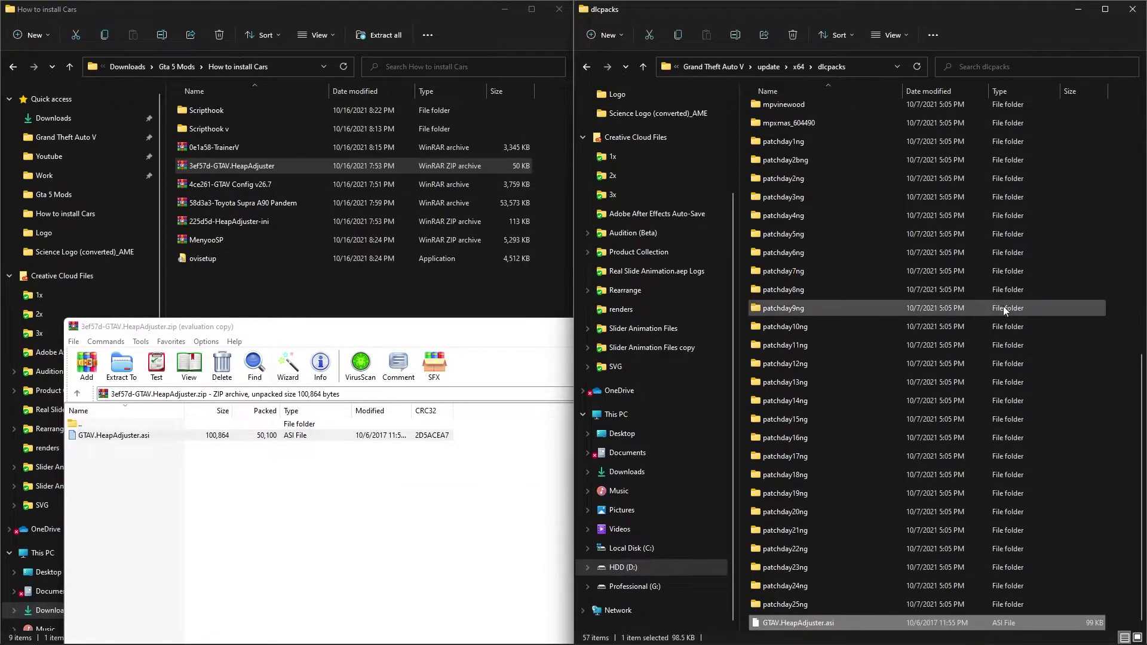
pyautogui.scroll(3, 869, 323)
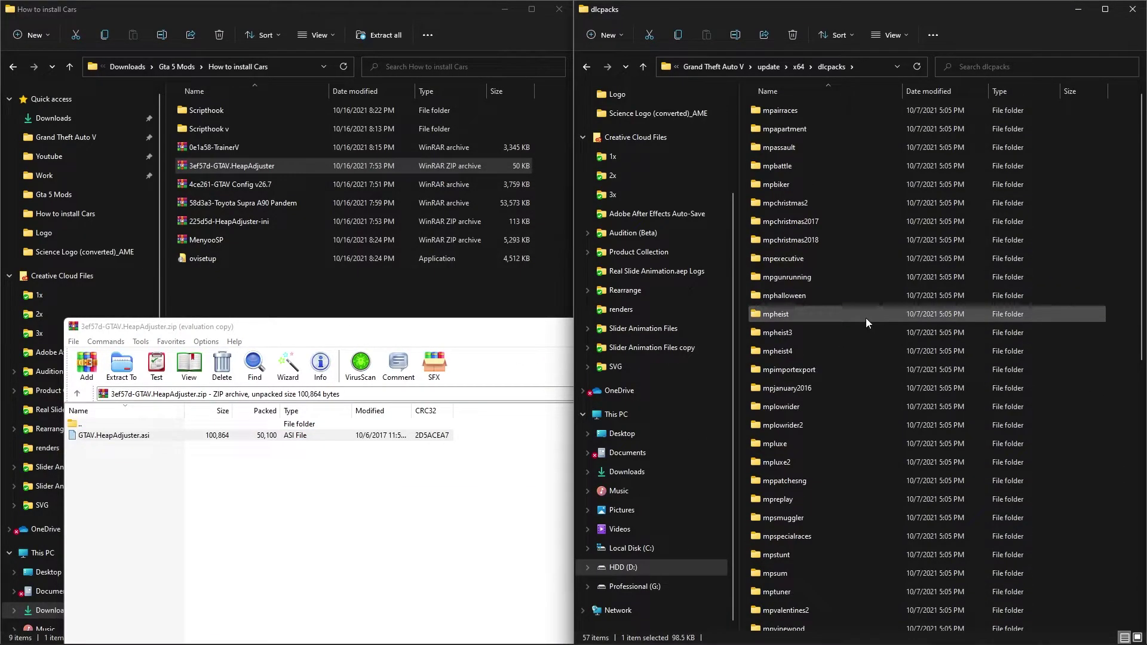
pyautogui.scroll(-2, 875, 418)
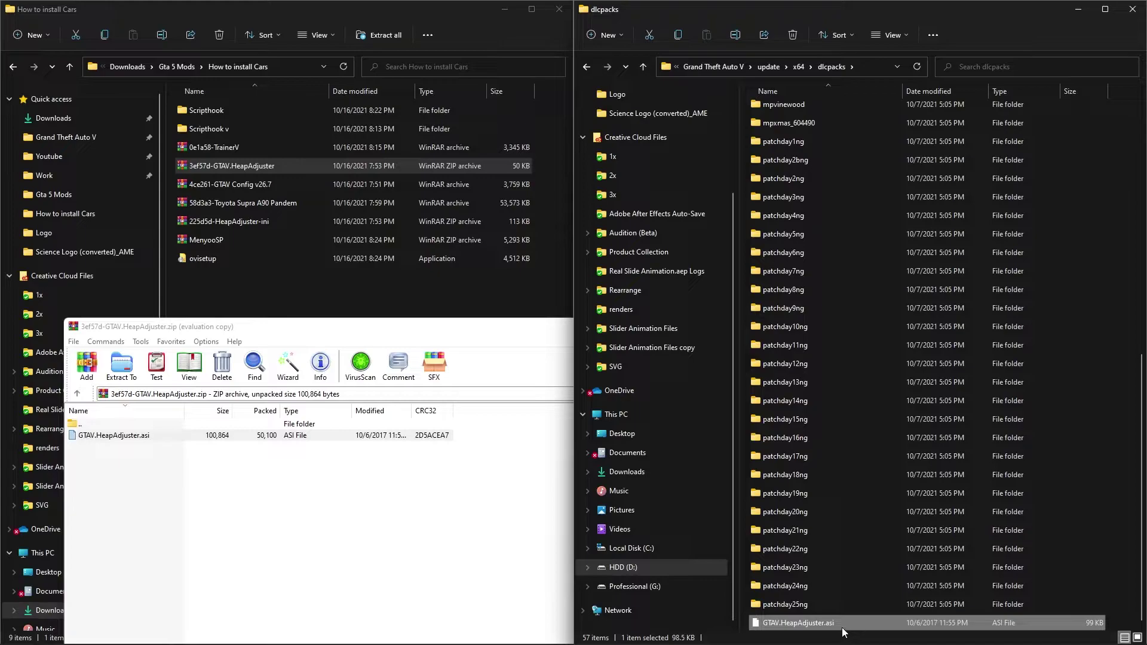
pyautogui.press('Delete')
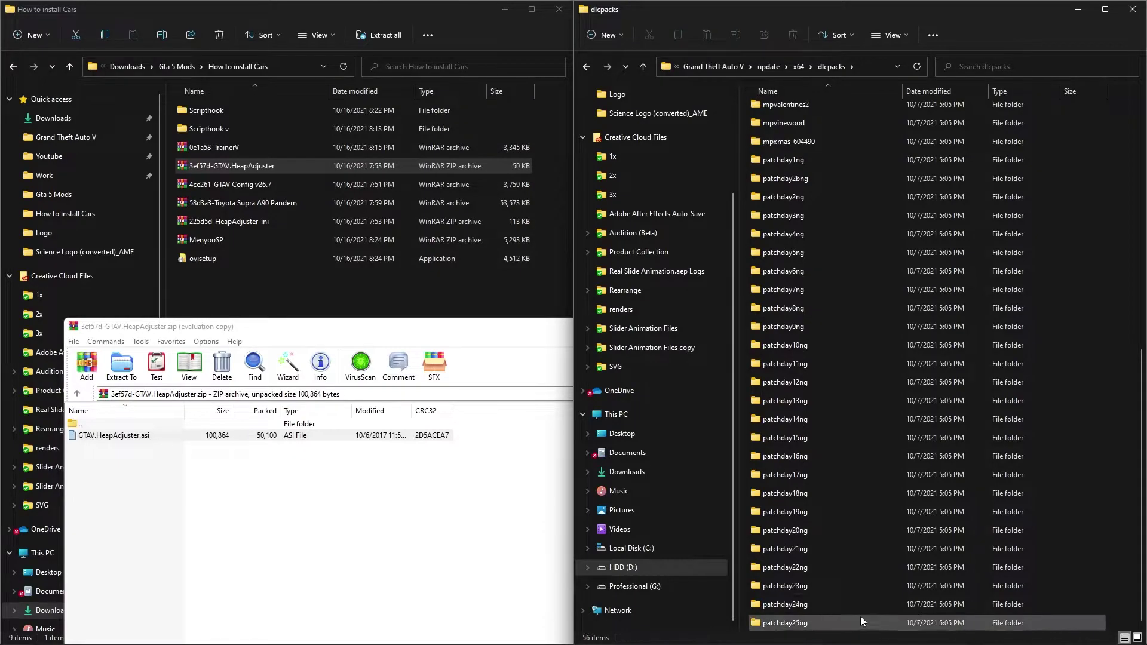
# Step: Copy GTAV.HeapAdjuster.asi from the archive into the main Grand Theft Auto V folder, replacing the existing file, and close the archive
pyautogui.click(710, 66)
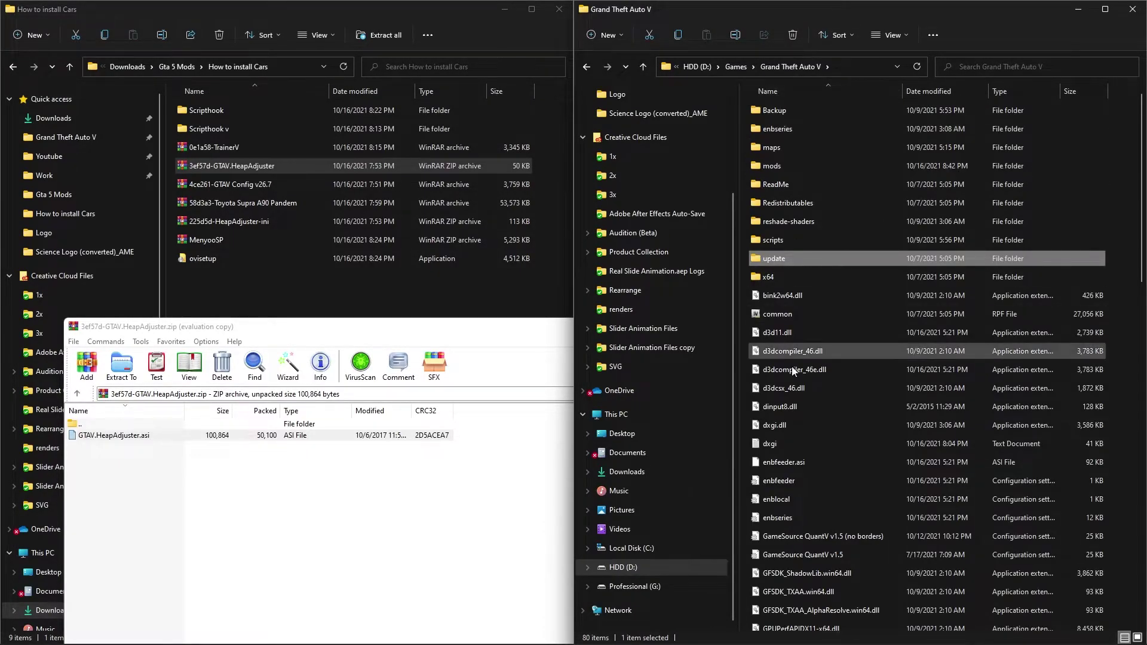
pyautogui.scroll(-8, 807, 369)
pyautogui.moveTo(122, 435); pyautogui.dragTo(891, 408)
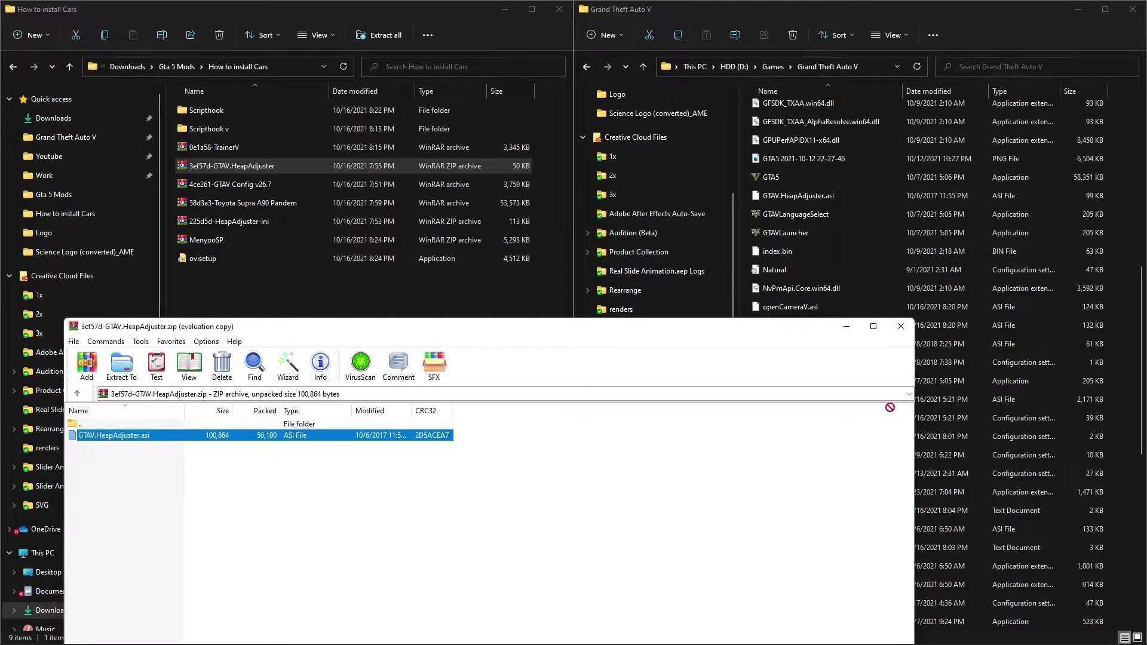
pyautogui.moveTo(1139, 372); pyautogui.dragTo(1124, 368)
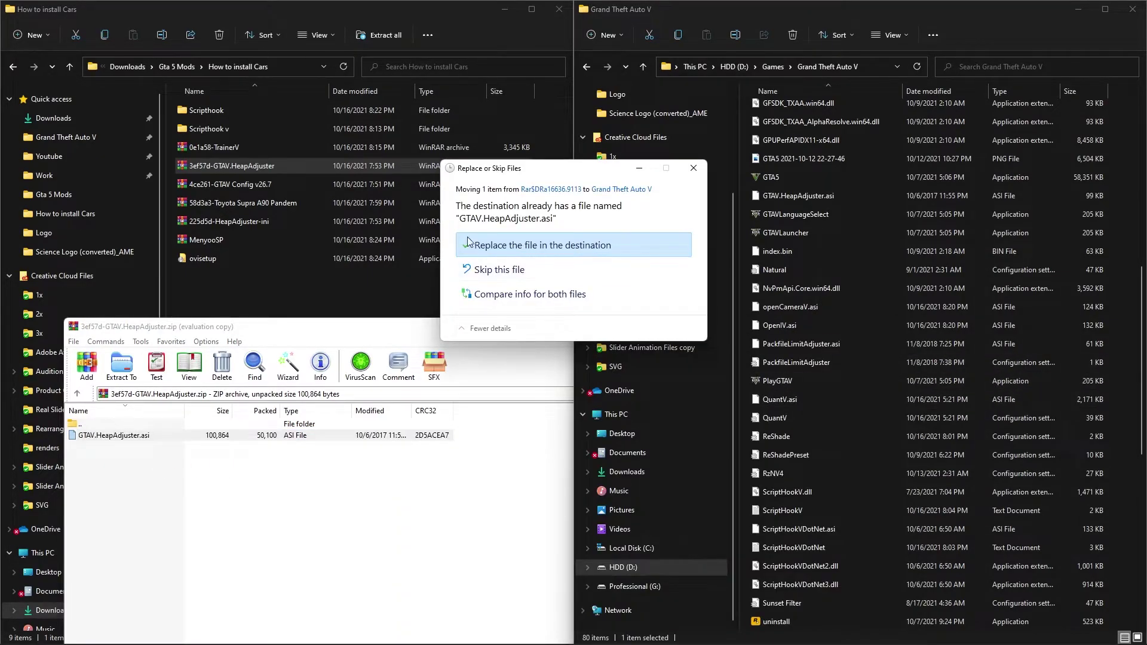
pyautogui.click(498, 246)
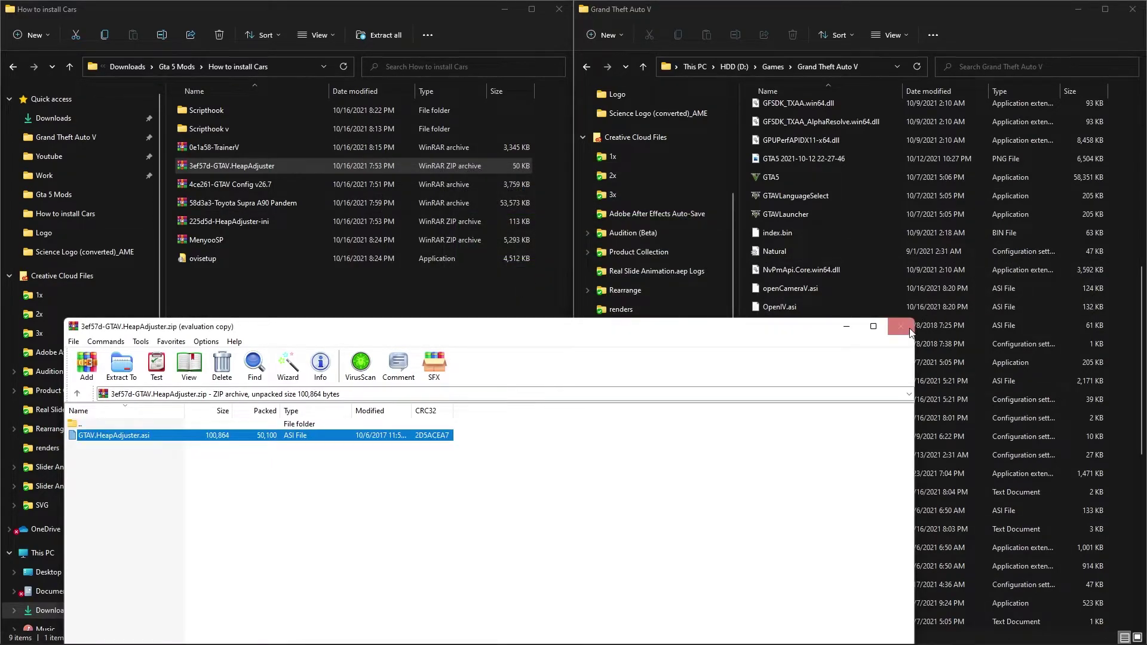
pyautogui.press('Escape')
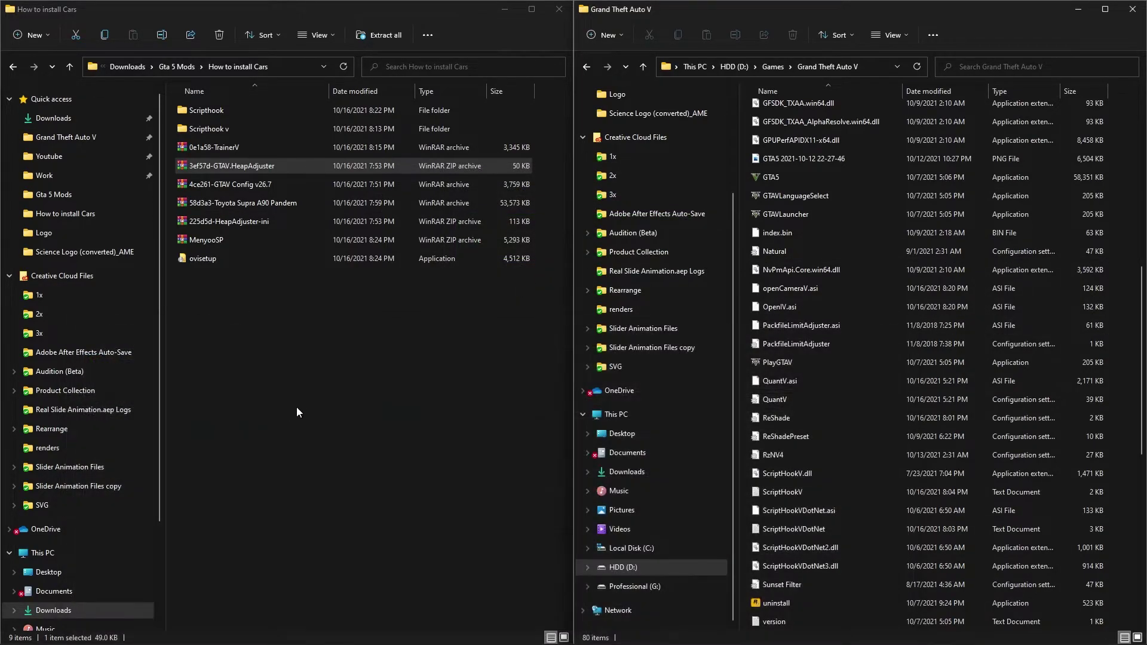
# Step: Copy HeapAdjuster.ini and HeapAdjuster.asi from the 225d5d-HeapAdjuster-ini archive into the Grand Theft Auto V folder and close the archive
pyautogui.doubleClick(231, 221)
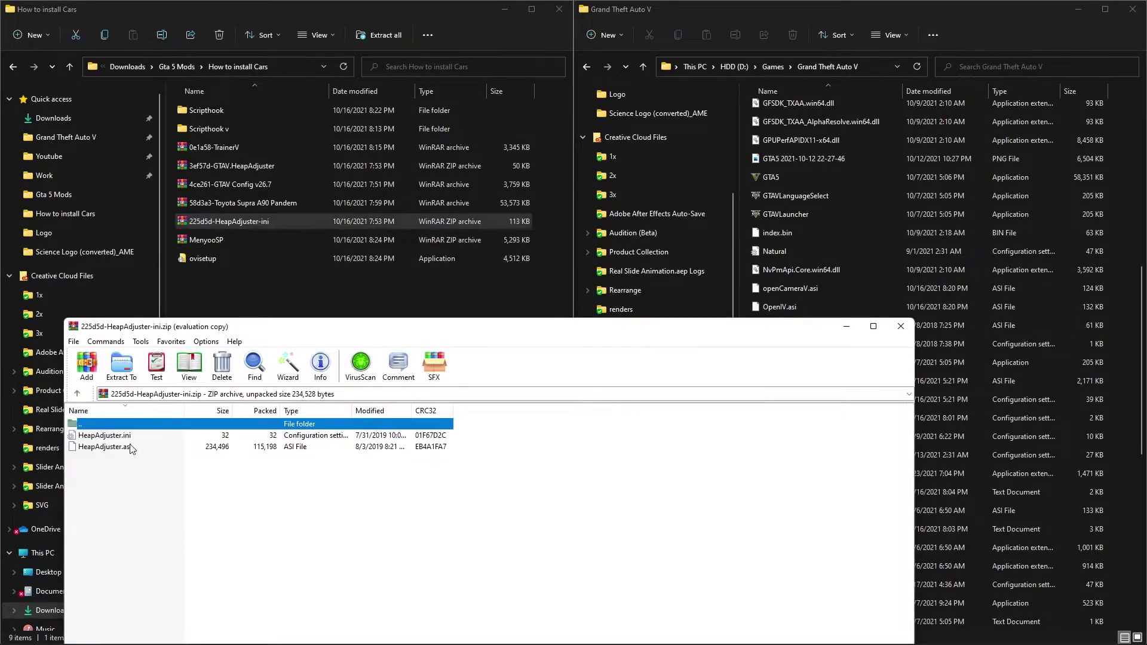
pyautogui.moveTo(132, 476); pyautogui.dragTo(122, 435)
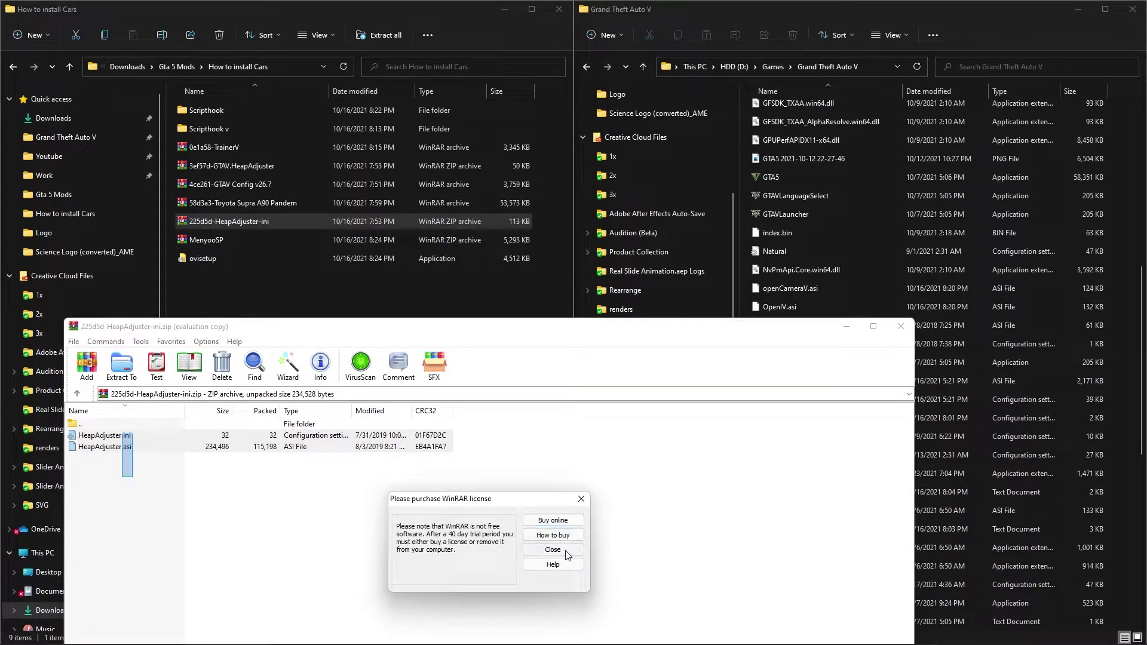
pyautogui.click(565, 551)
pyautogui.moveTo(1123, 457); pyautogui.dragTo(1124, 457)
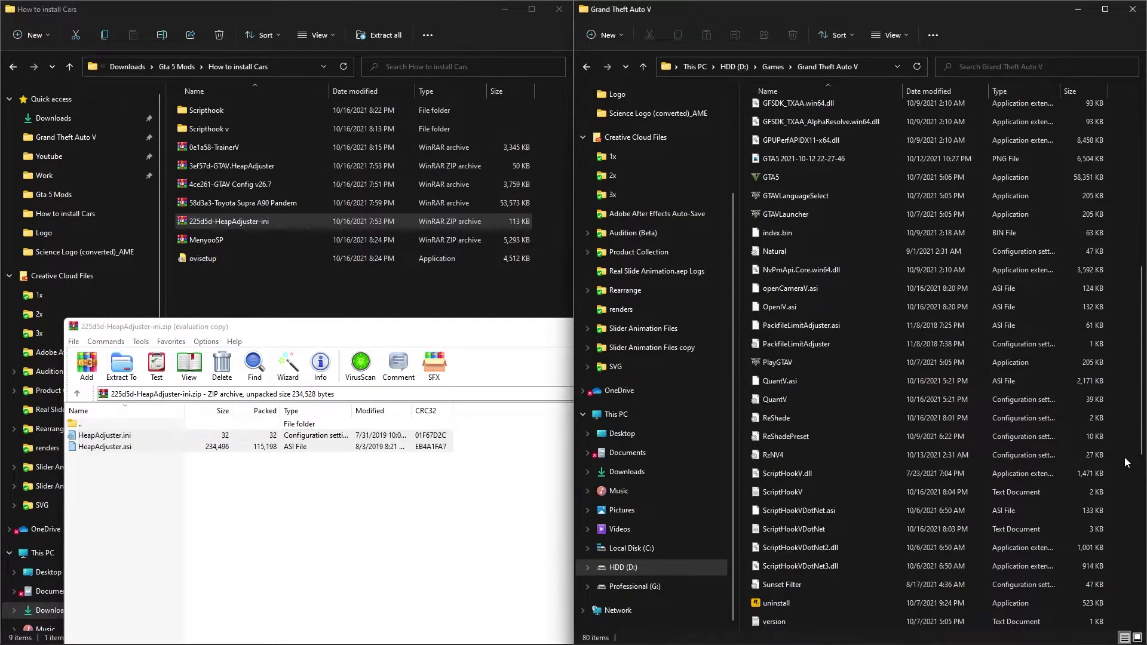
pyautogui.click(494, 330)
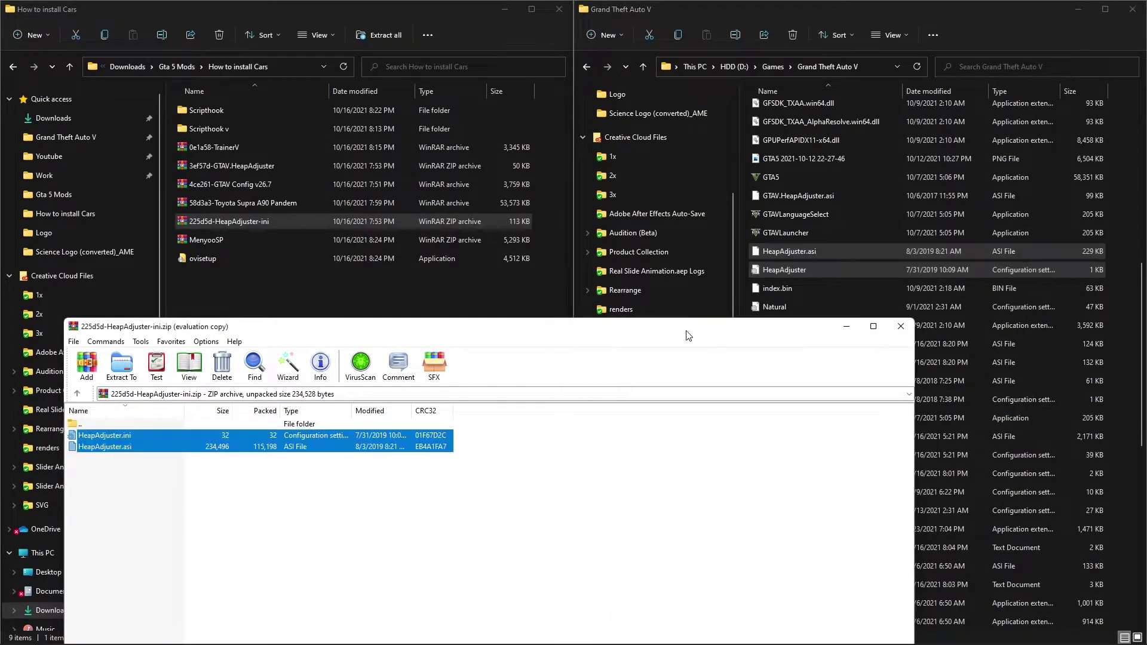
pyautogui.click(909, 327)
pyautogui.click(385, 356)
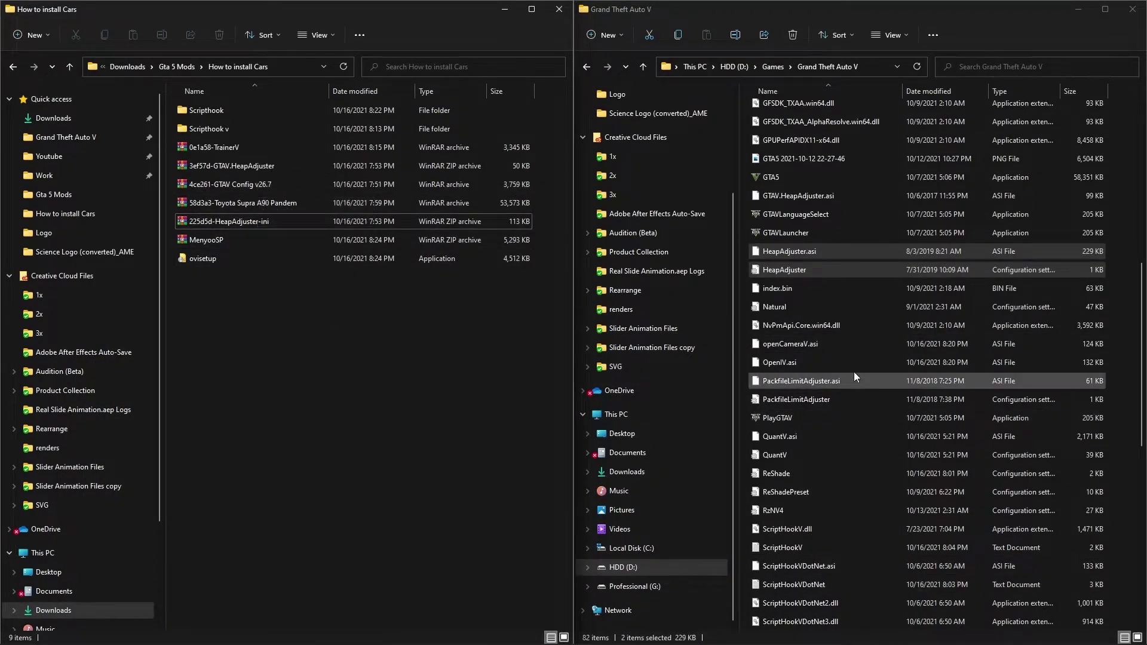
# Step: Switch to OpenIV, move its window aside, and find gameconfig.xml in mods > update > update.rpf > common > data
pyautogui.moveTo(515, 628)
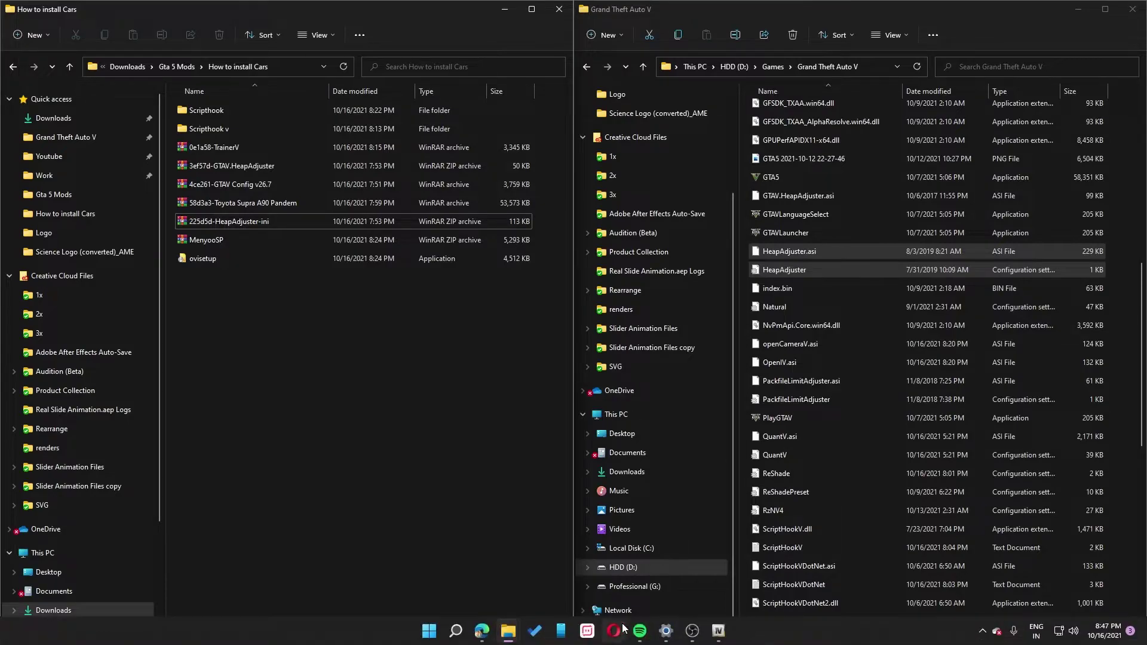
pyautogui.click(719, 631)
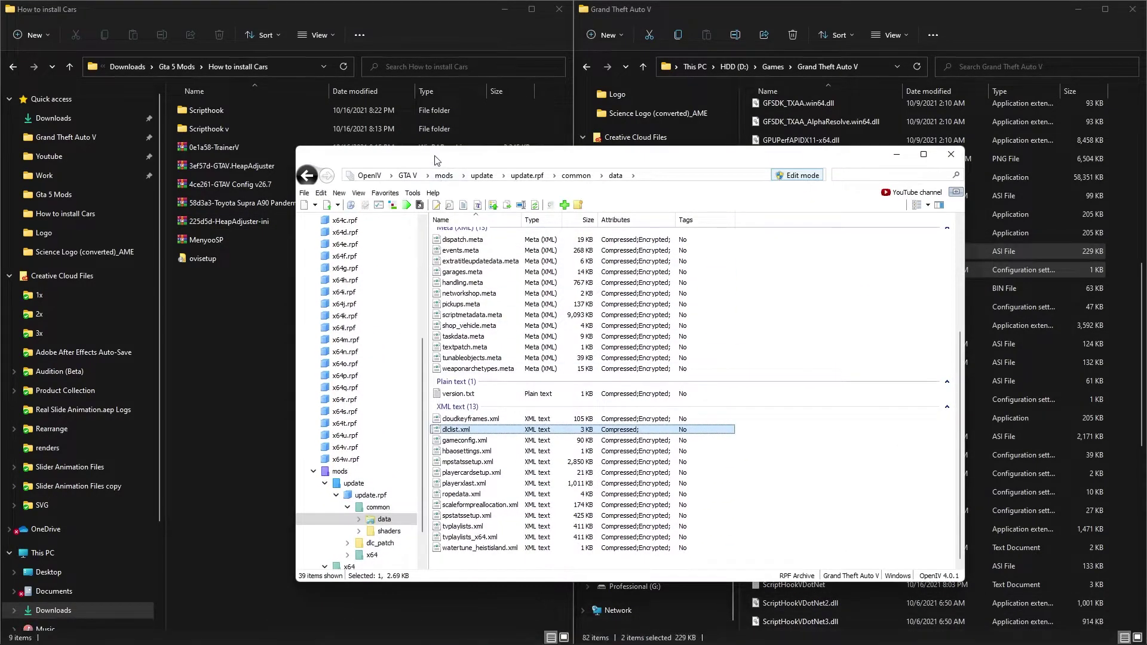
pyautogui.moveTo(435, 160); pyautogui.dragTo(644, 119)
pyautogui.click(652, 133)
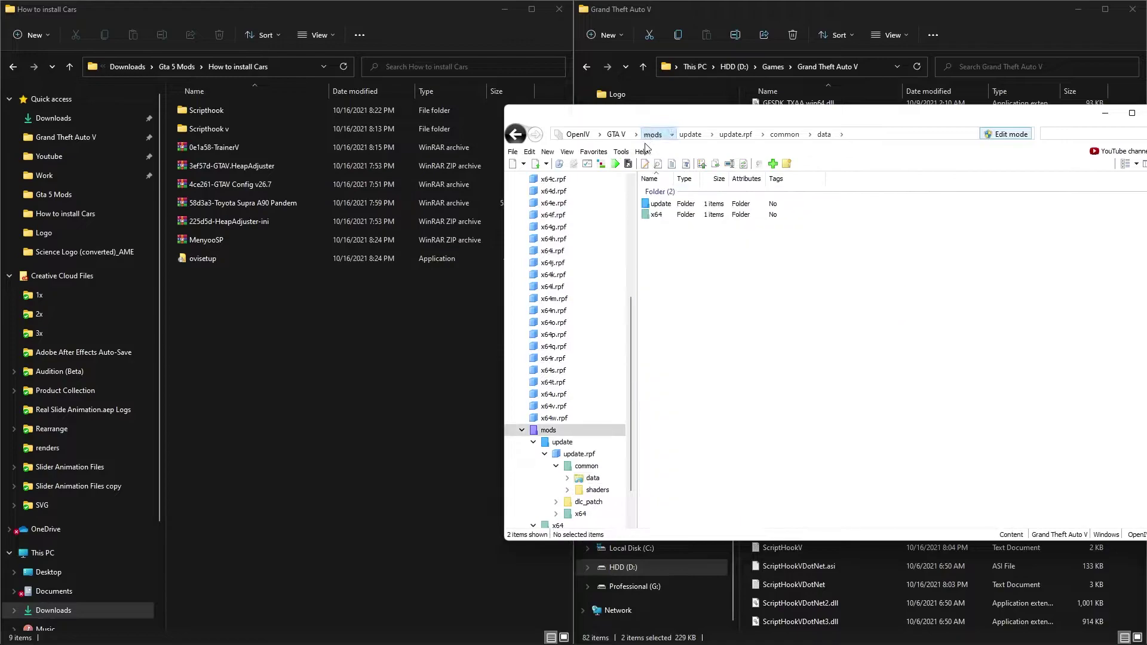
pyautogui.doubleClick(660, 203)
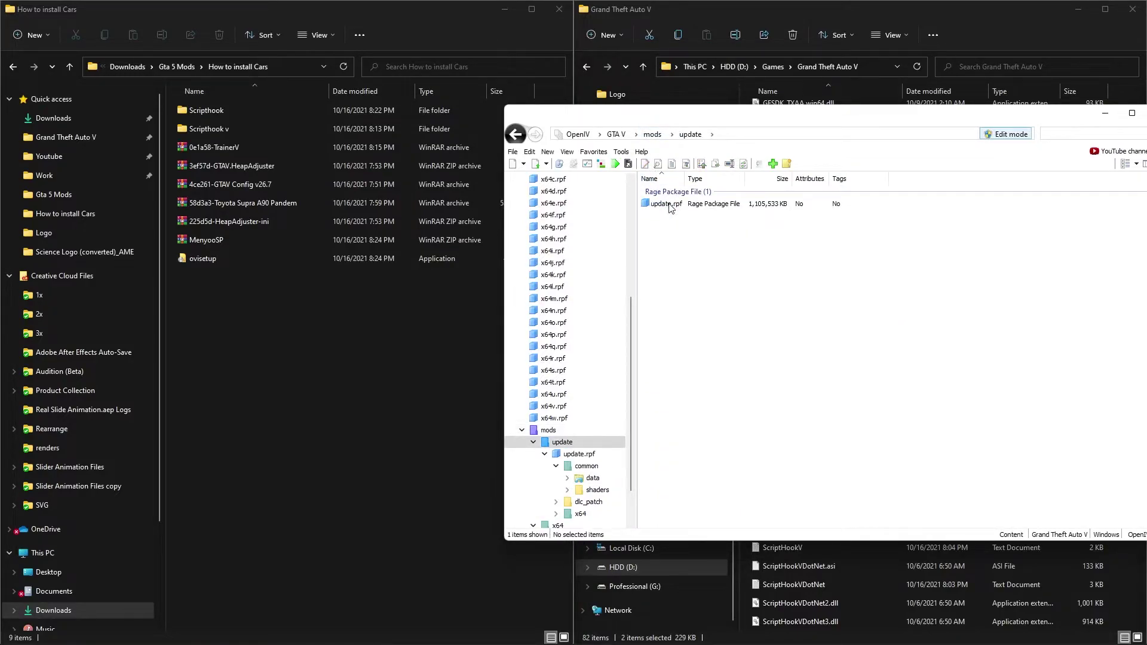
pyautogui.doubleClick(666, 204)
pyautogui.doubleClick(669, 204)
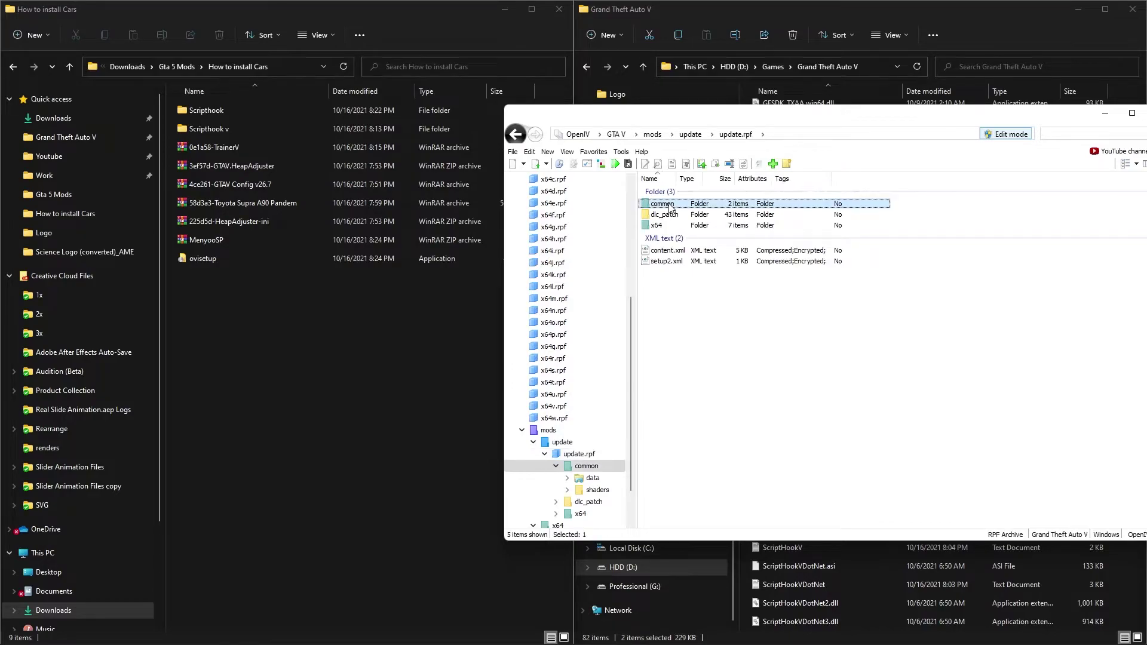
pyautogui.doubleClick(663, 204)
pyautogui.scroll(-5, 699, 282)
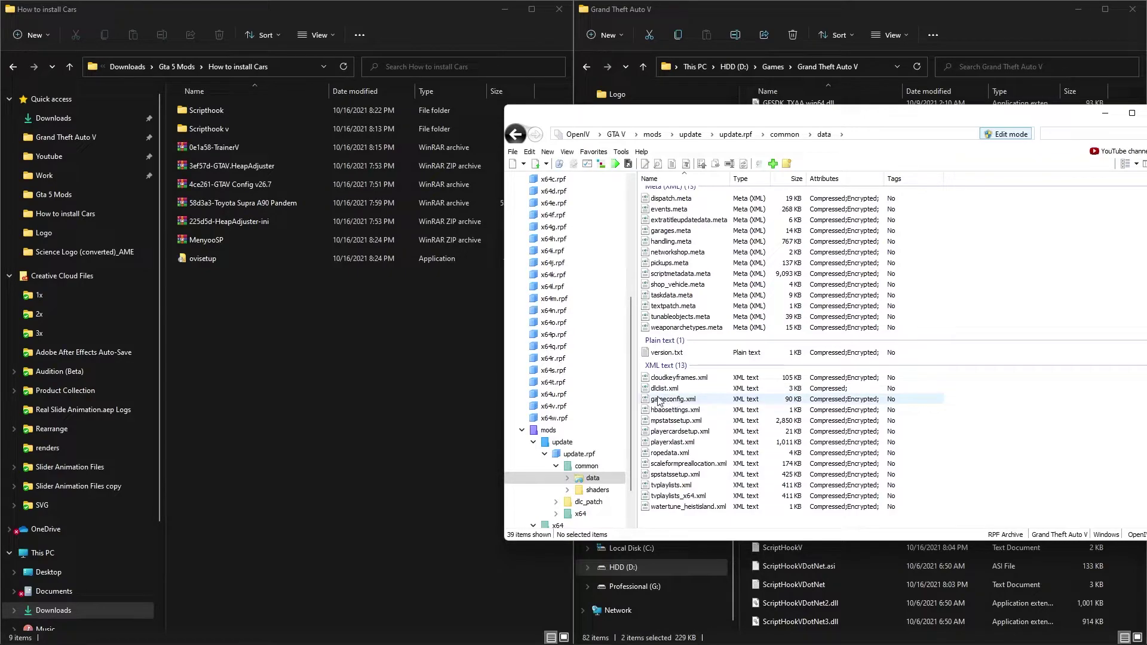
# Step: Open the 4ce261-GTAV Config v26.7 archive, dismiss the licence reminder and select gameconfig.xml in Gta Config v26.7 for v 1.0.2372.2 > Stock Traffic
pyautogui.click(659, 400)
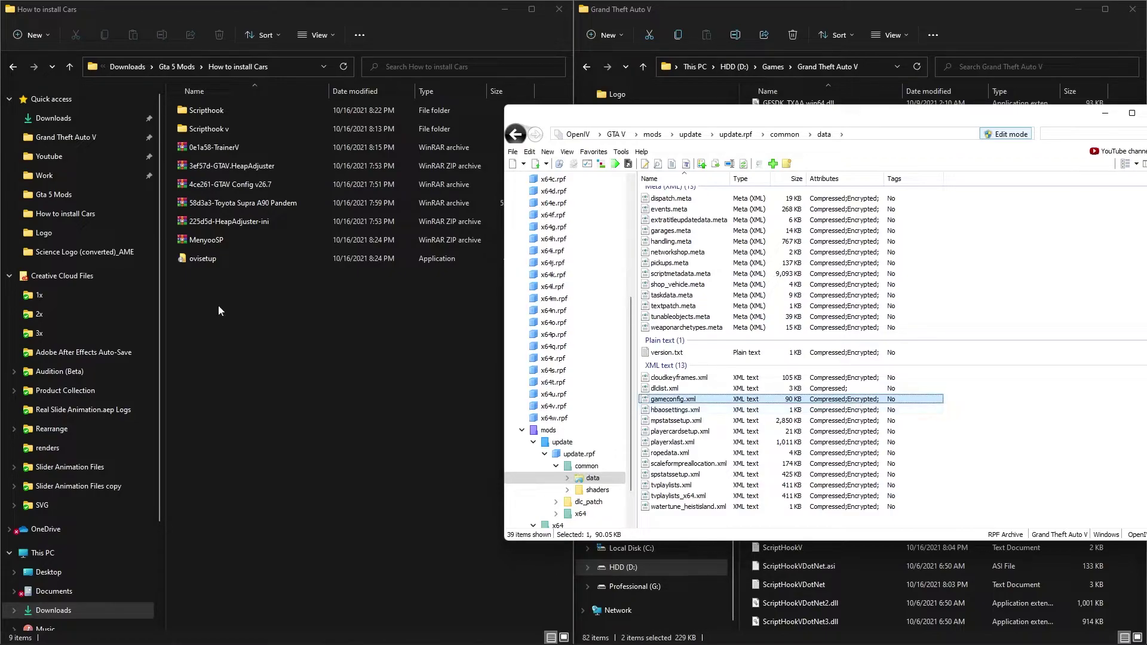
pyautogui.click(223, 184)
pyautogui.doubleClick(223, 185)
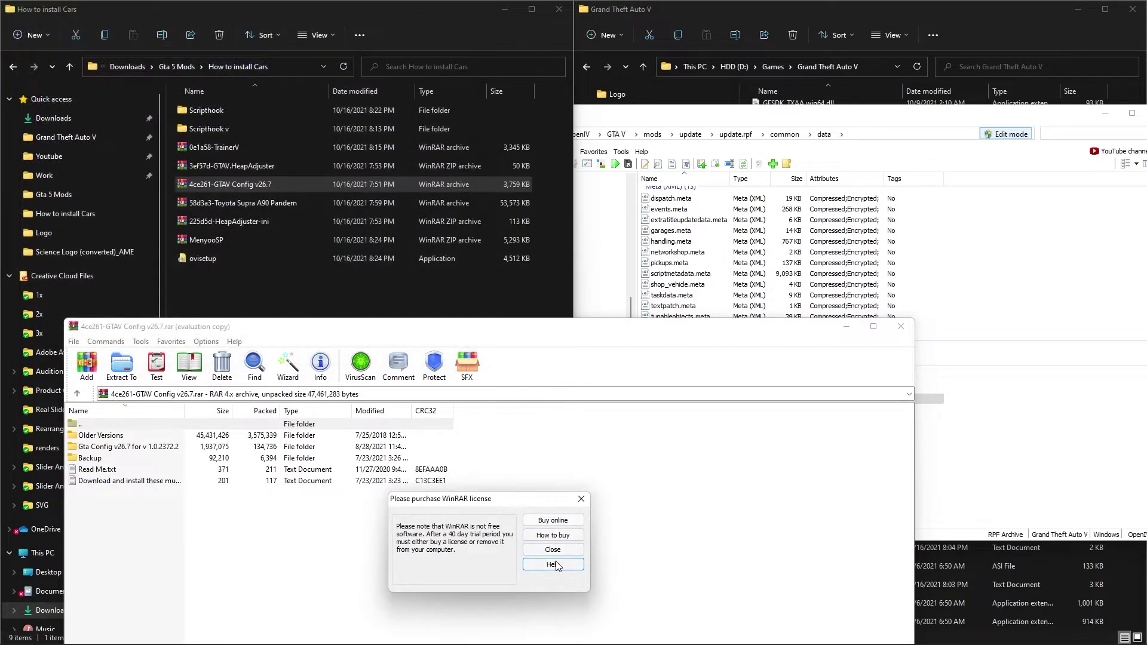
pyautogui.click(551, 549)
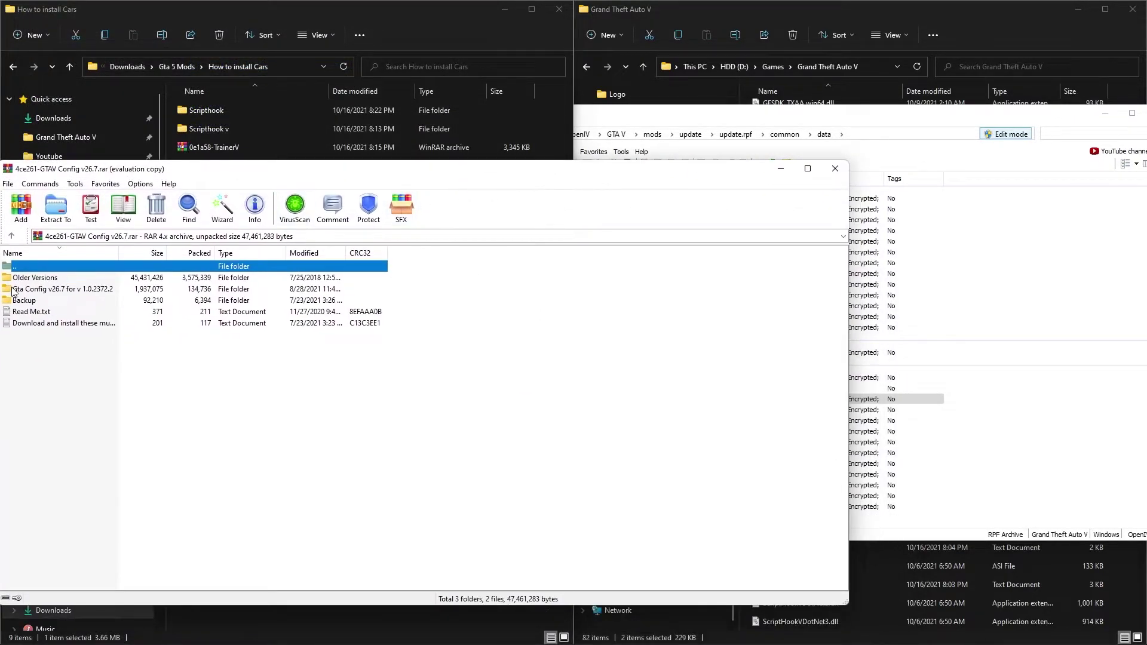
pyautogui.doubleClick(46, 290)
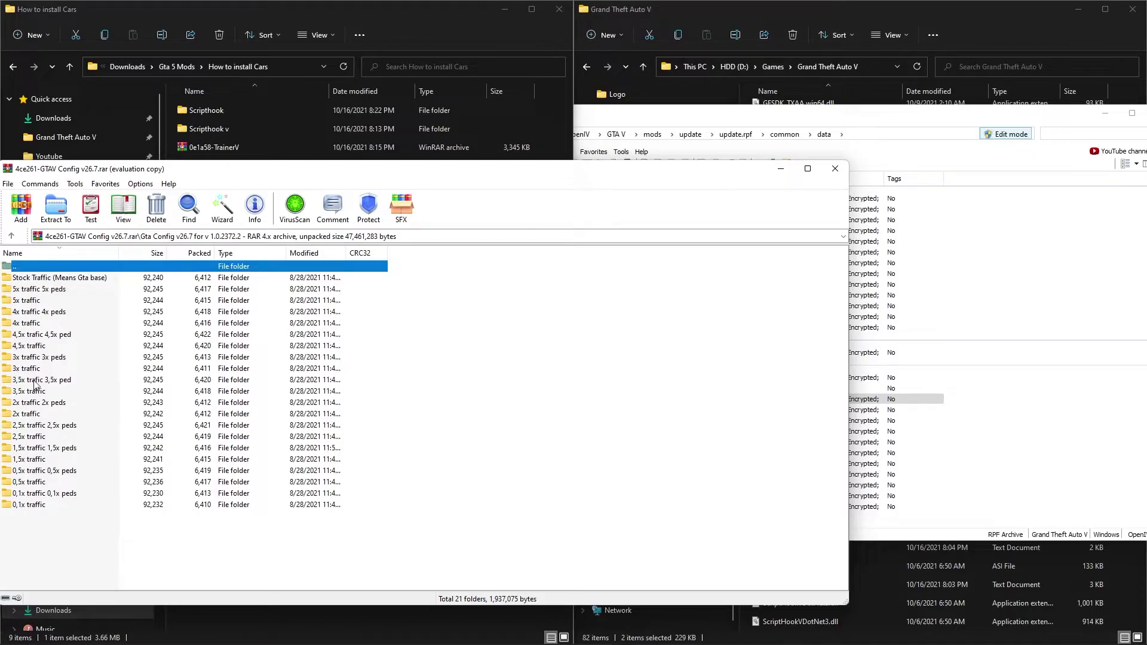
pyautogui.doubleClick(39, 279)
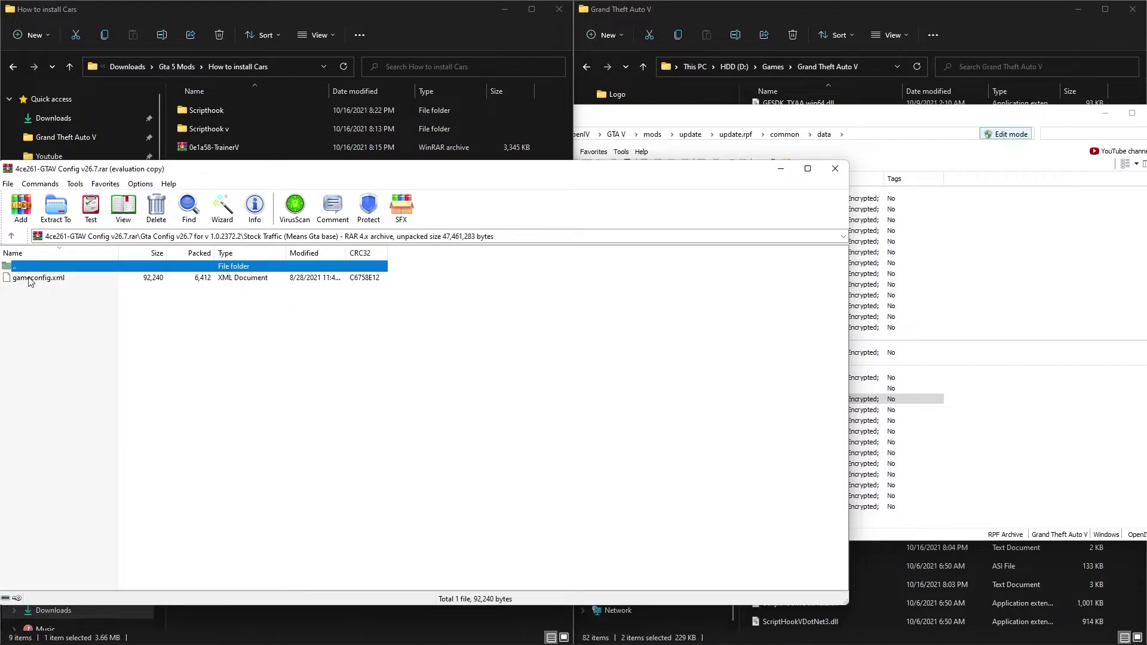
pyautogui.click(67, 280)
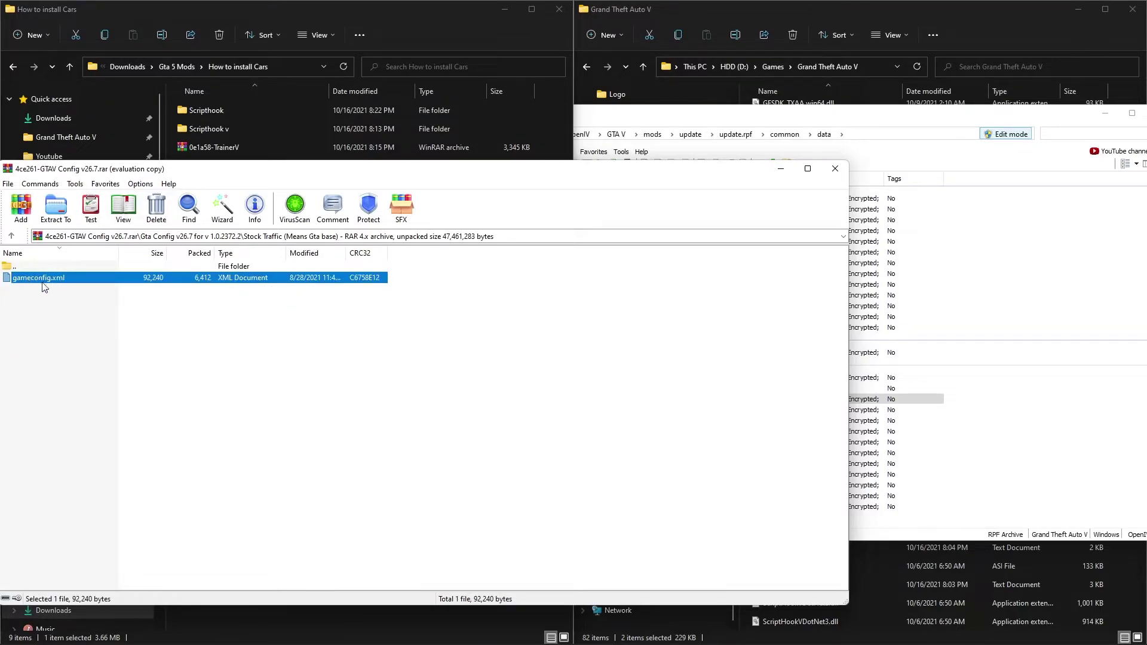
# Step: Copy the stock-traffic gameconfig.xml into OpenIV's mods > update > update.rpf > common > data folder, replacing the existing file, and close the archive
pyautogui.moveTo(32, 286); pyautogui.dragTo(992, 411)
pyautogui.click(994, 431)
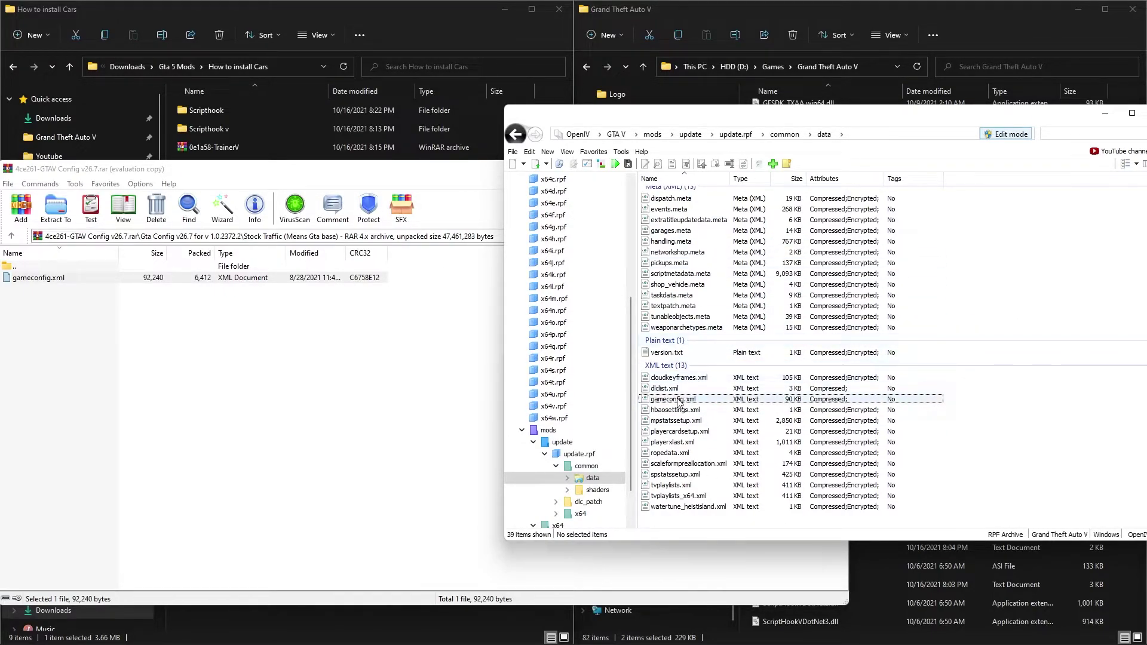
pyautogui.click(848, 400)
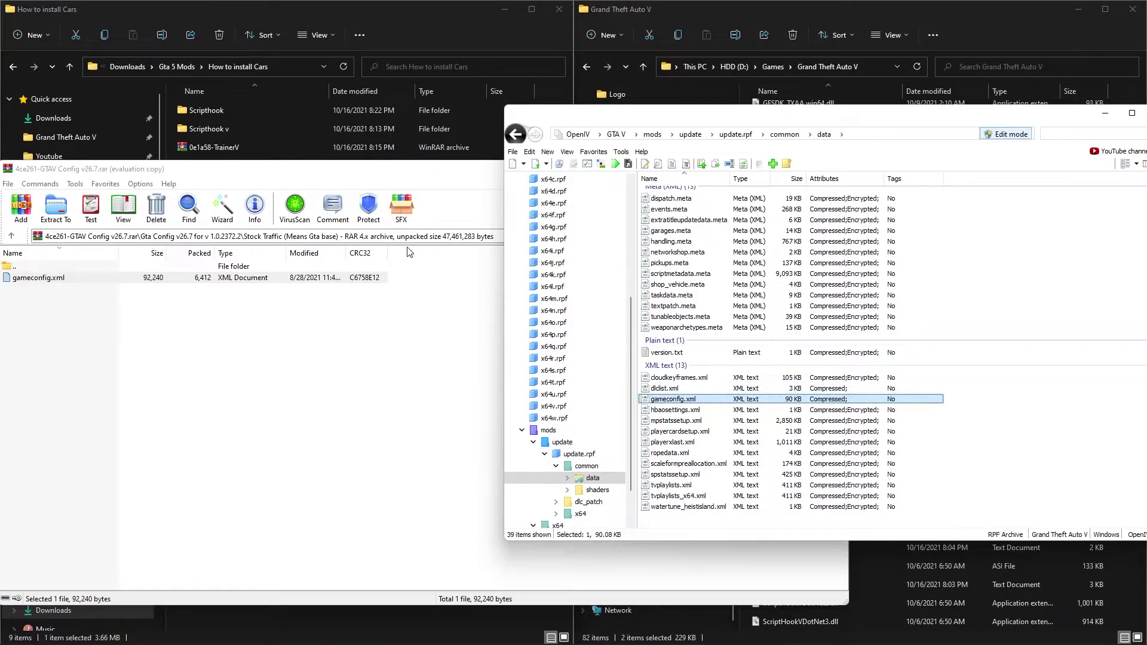
pyautogui.click(420, 184)
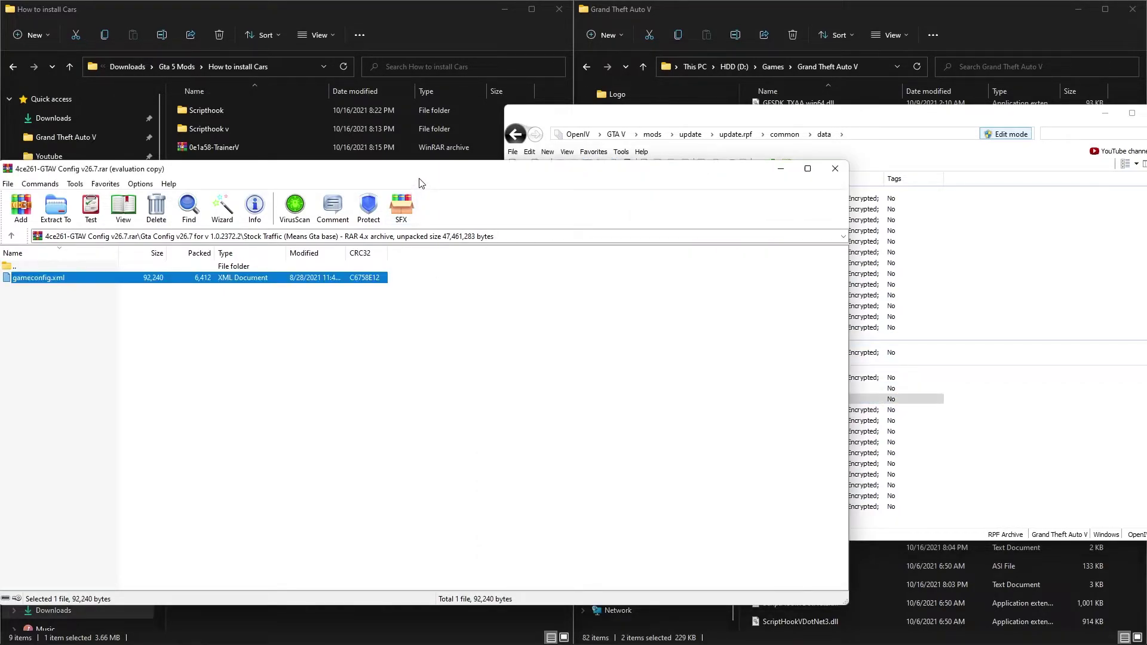
pyautogui.click(835, 169)
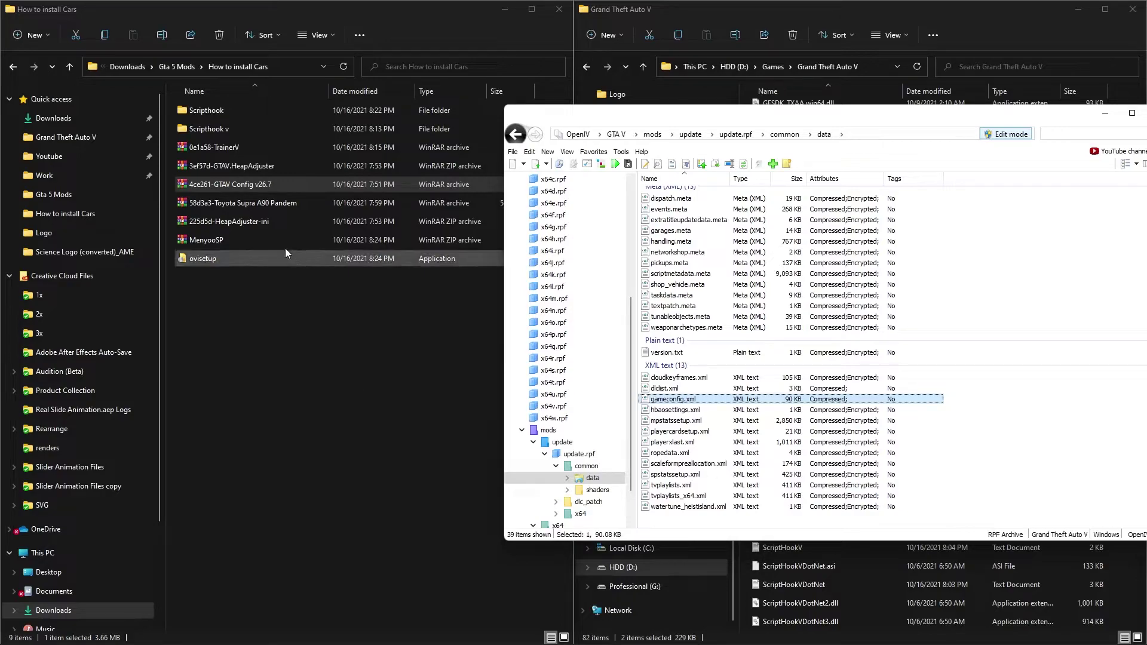
# Step: Open the MenyooSP archive, dismiss the licence reminder and go to the main GTA V folder in OpenIV
pyautogui.doubleClick(229, 240)
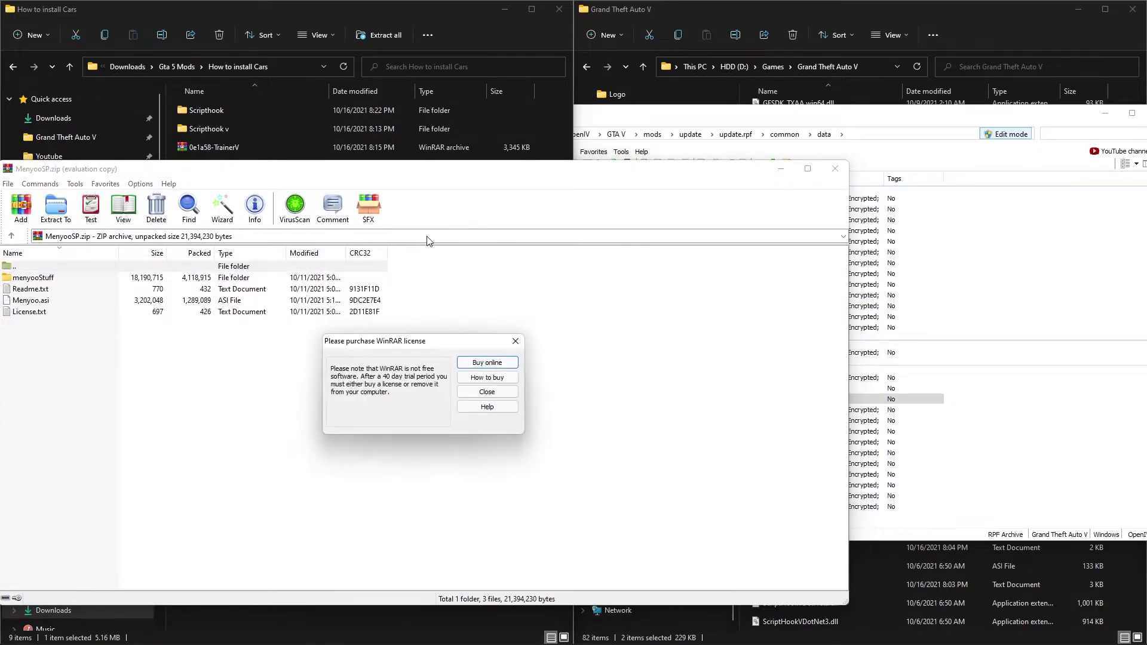
pyautogui.click(487, 391)
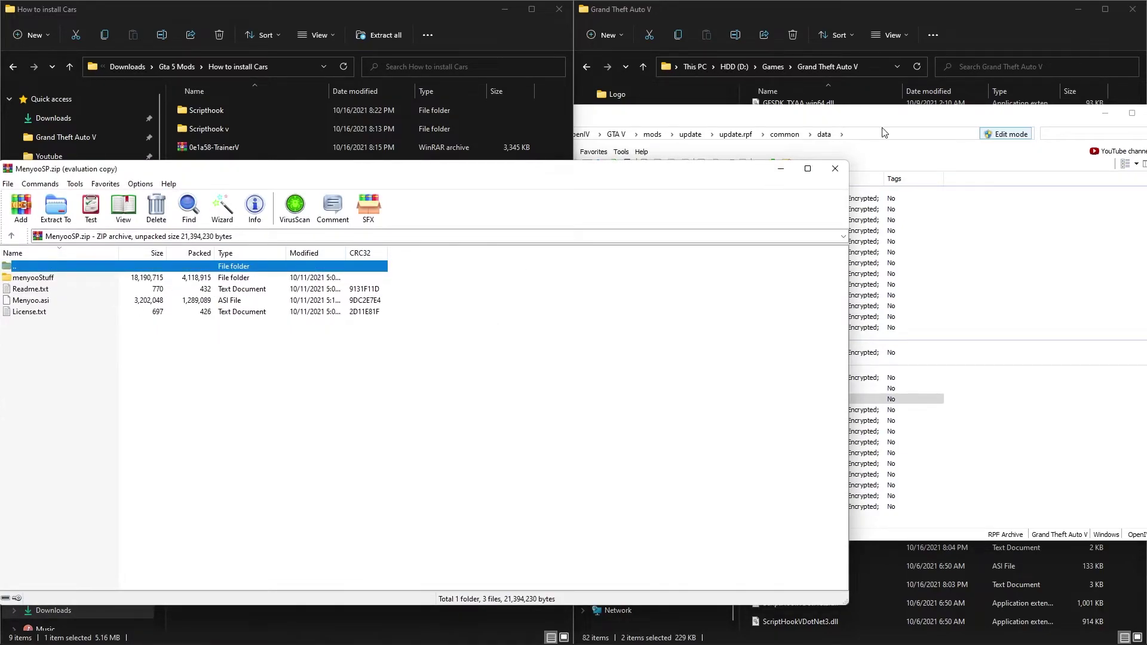
pyautogui.click(884, 132)
pyautogui.click(616, 134)
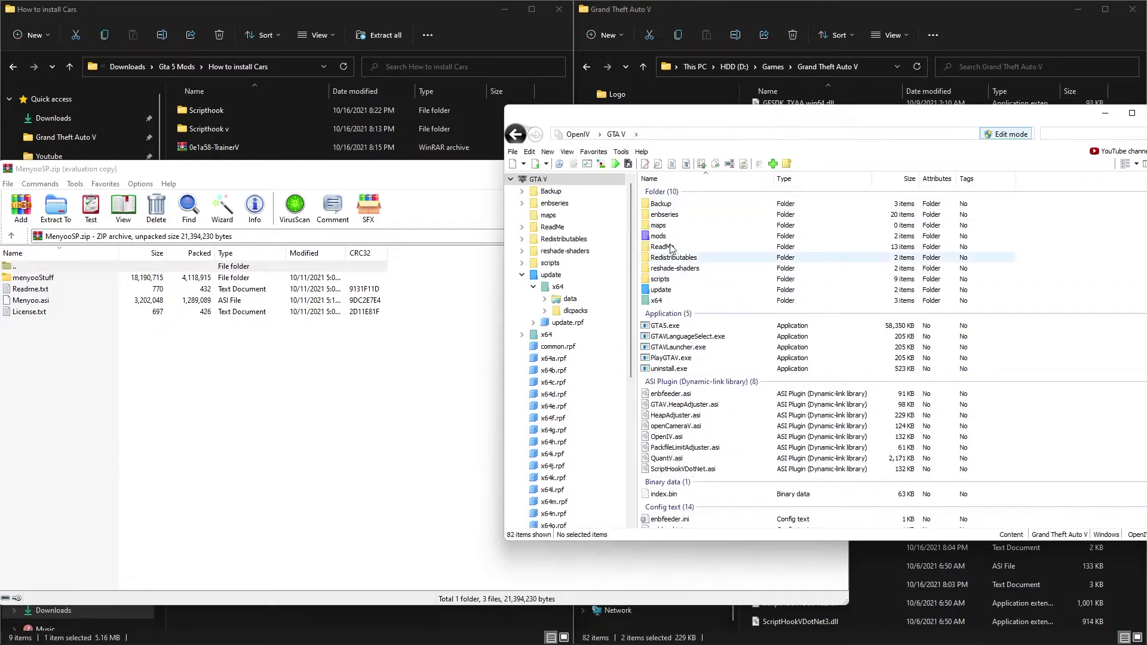
# Step: Copy the menyooStuff folder and Menyoo.asi from the archive into the main GTA V folder and close the archive
pyautogui.click(43, 279)
pyautogui.keyDown('ctrl'); pyautogui.click(58, 301); pyautogui.keyUp('ctrl')
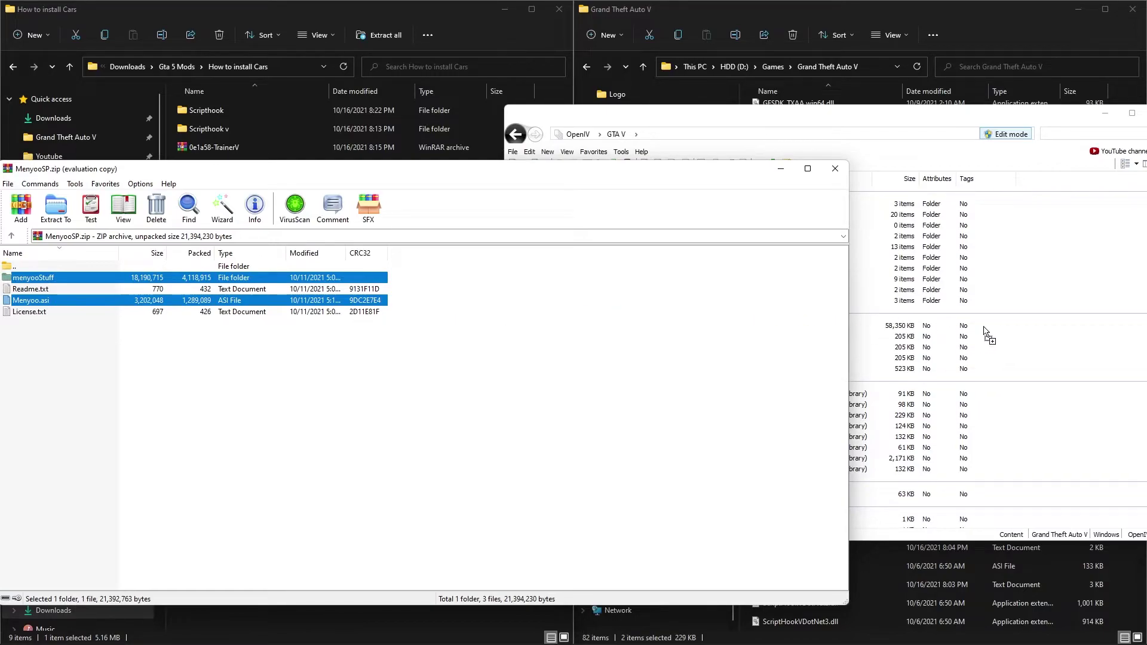
pyautogui.moveTo(984, 331); pyautogui.dragTo(1029, 327)
pyautogui.click(967, 299)
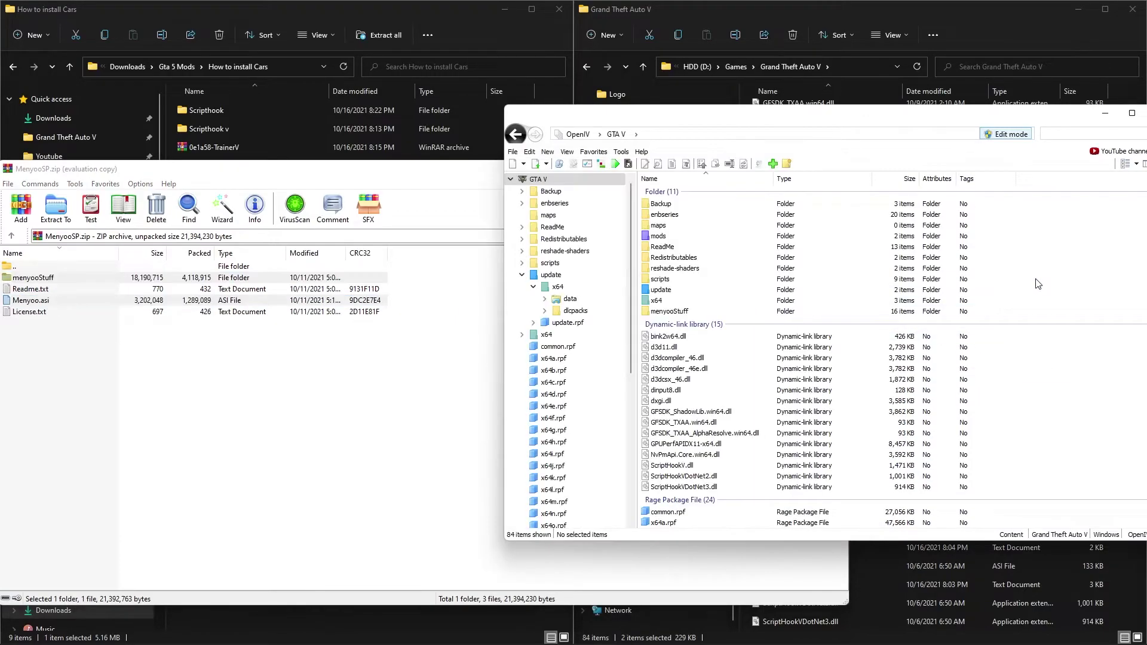
pyautogui.click(428, 179)
pyautogui.click(834, 168)
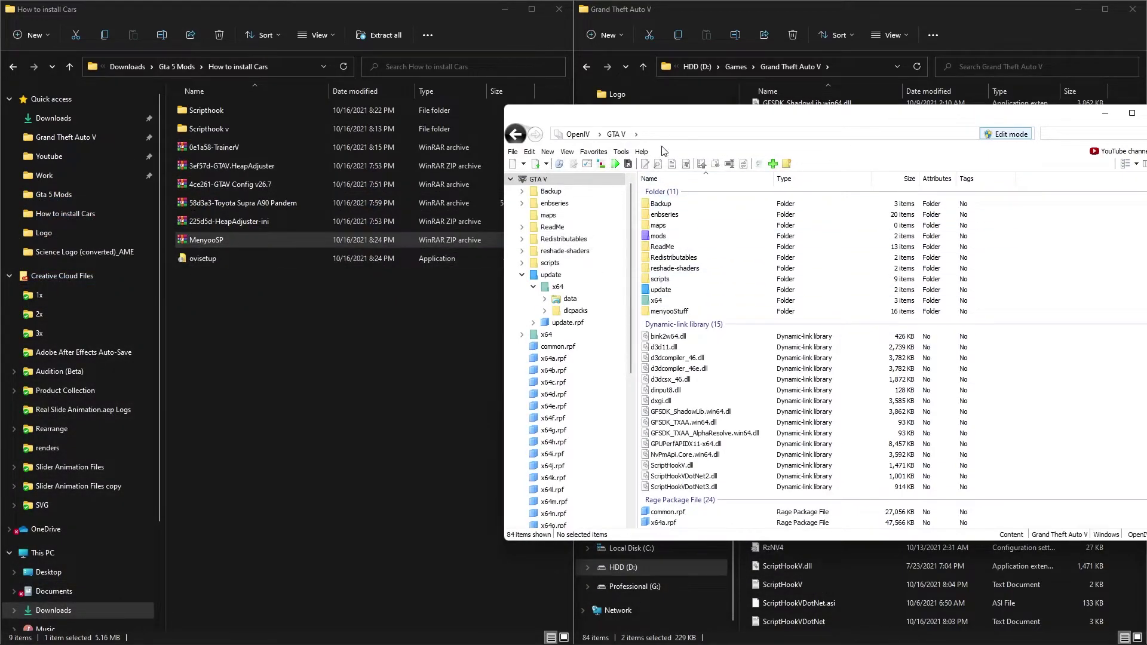
pyautogui.moveTo(661, 124); pyautogui.dragTo(642, 98)
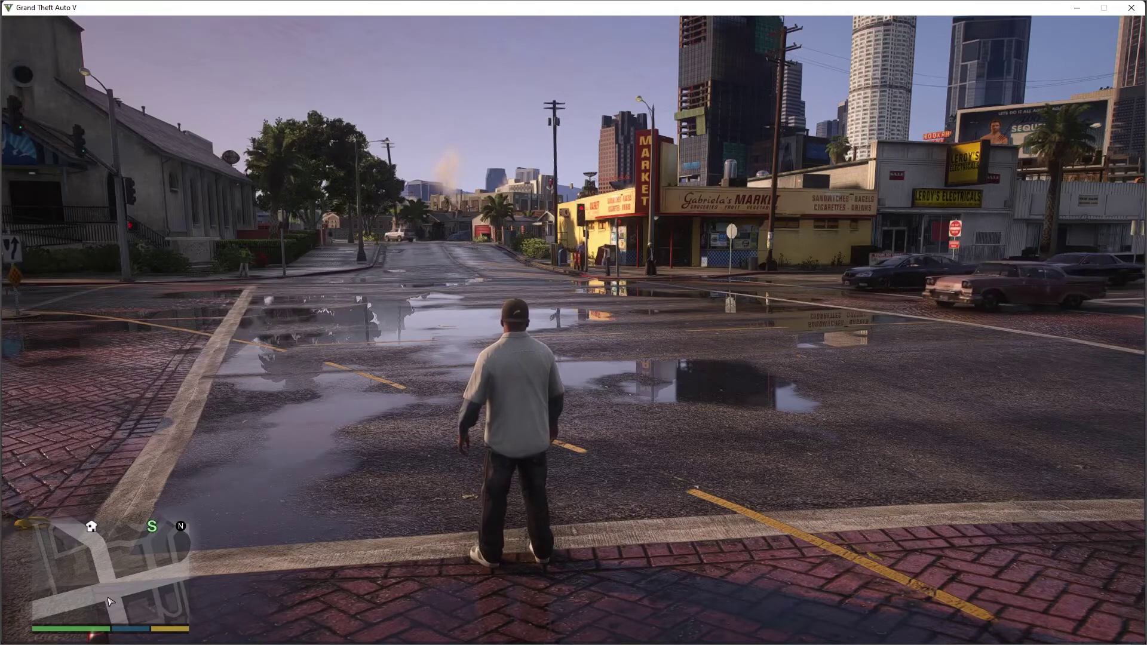
# Step: In the running Grand Theft Auto V game, open the Menyoo trainer and enter Vehicle Options
pyautogui.press('F8')
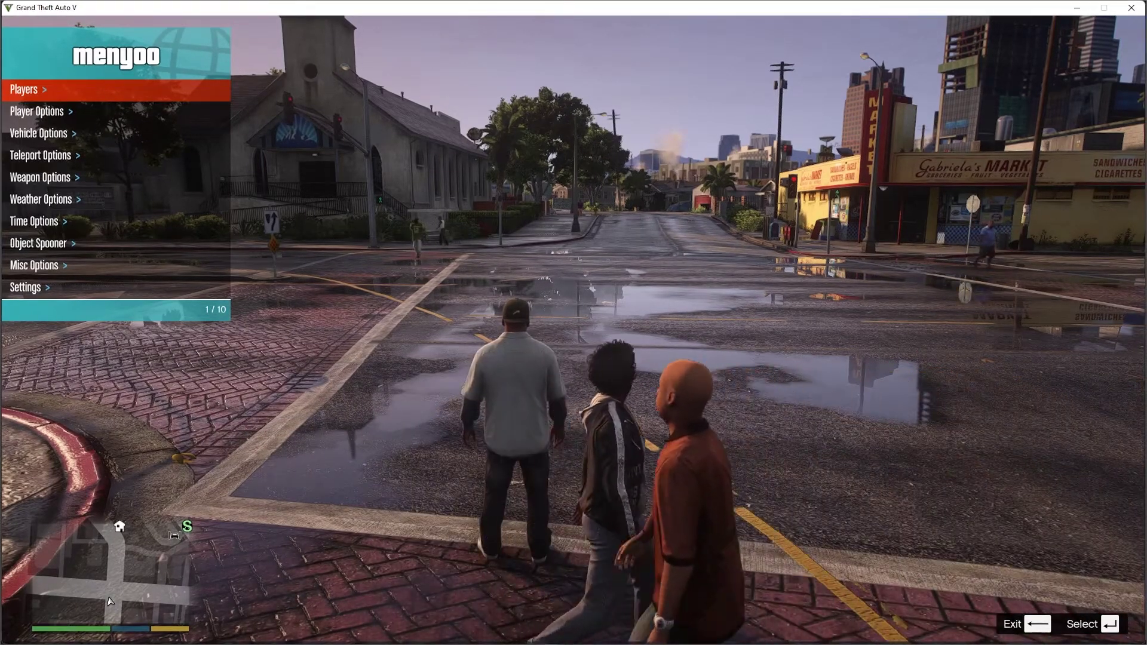
pyautogui.press('Down')
pyautogui.press('Down')
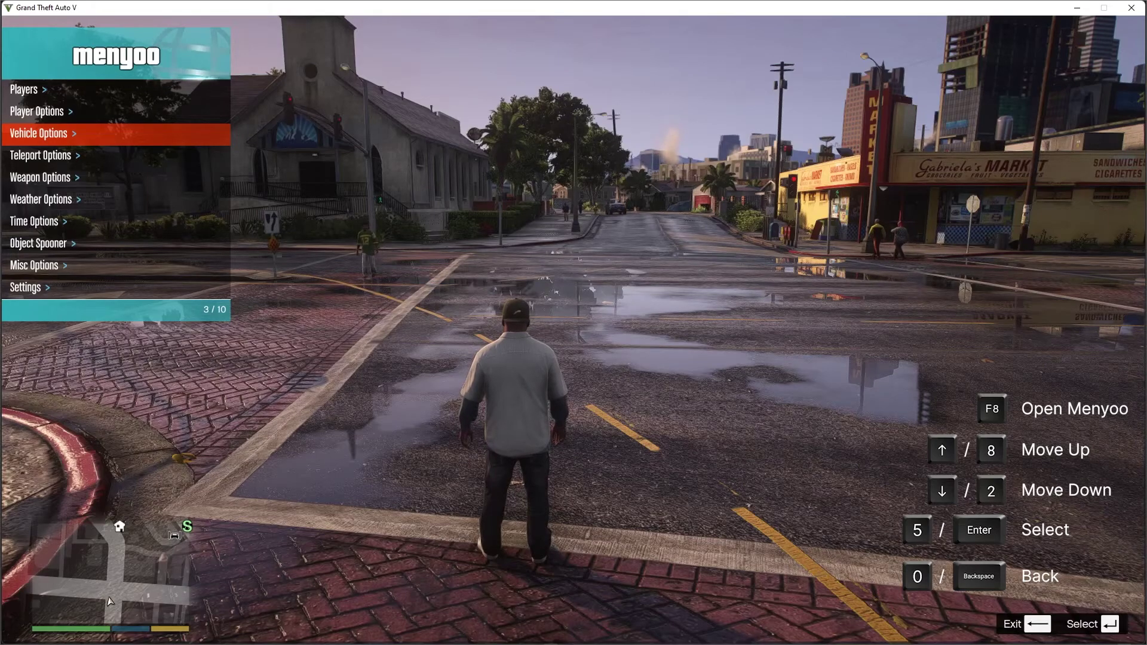
pyautogui.press('Up')
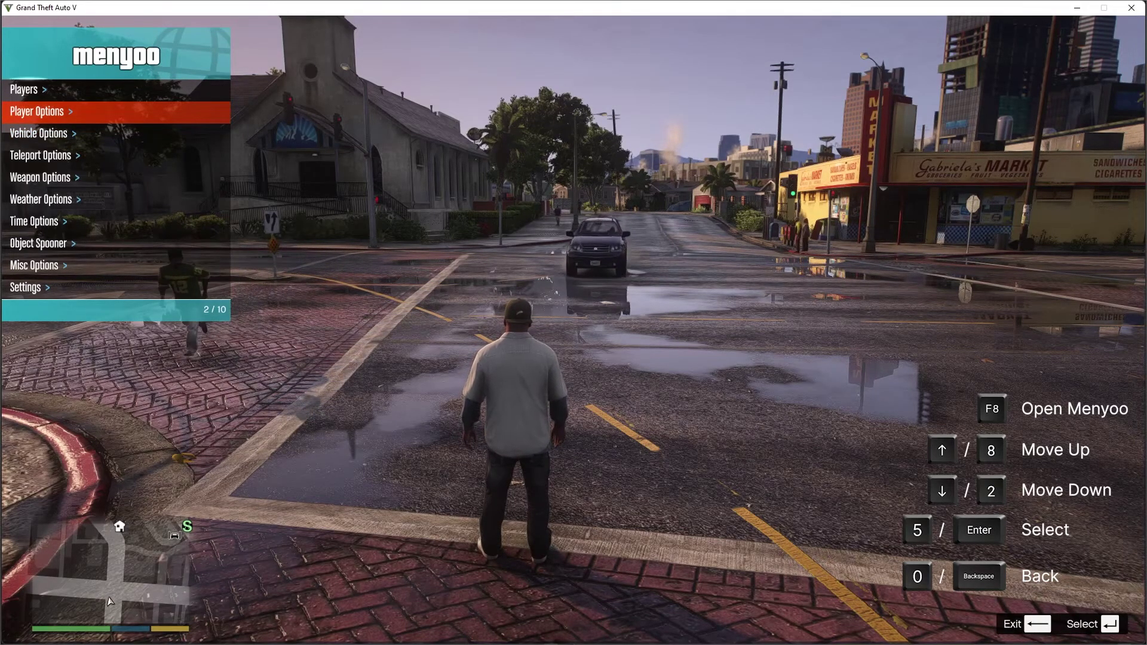
pyautogui.press('Down')
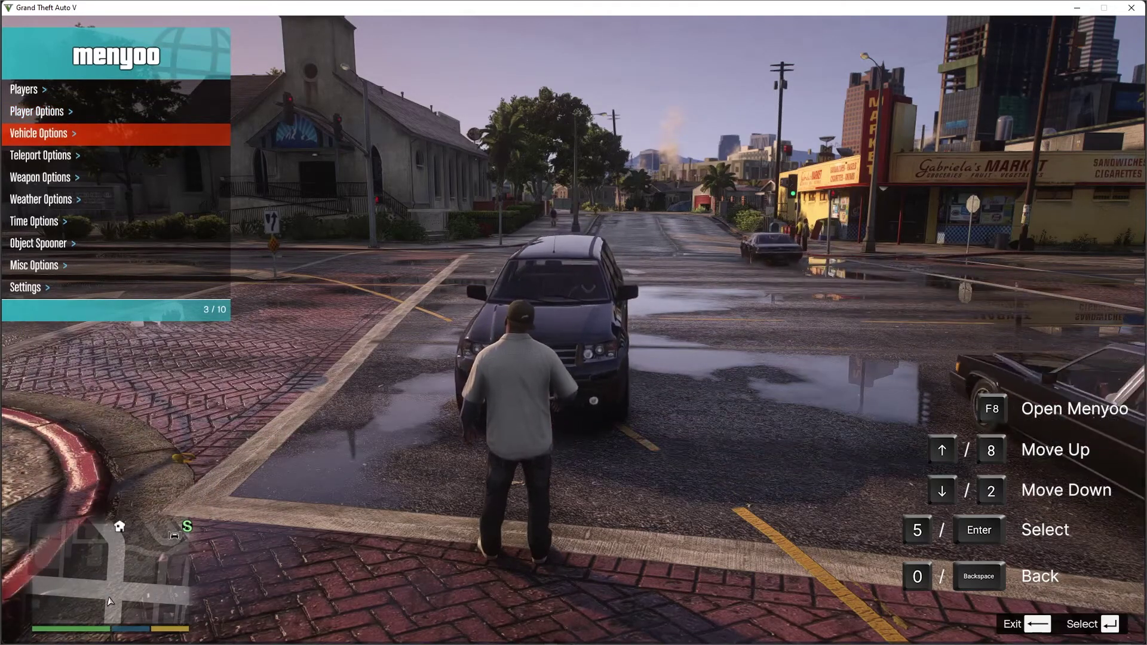
pyautogui.press('w')
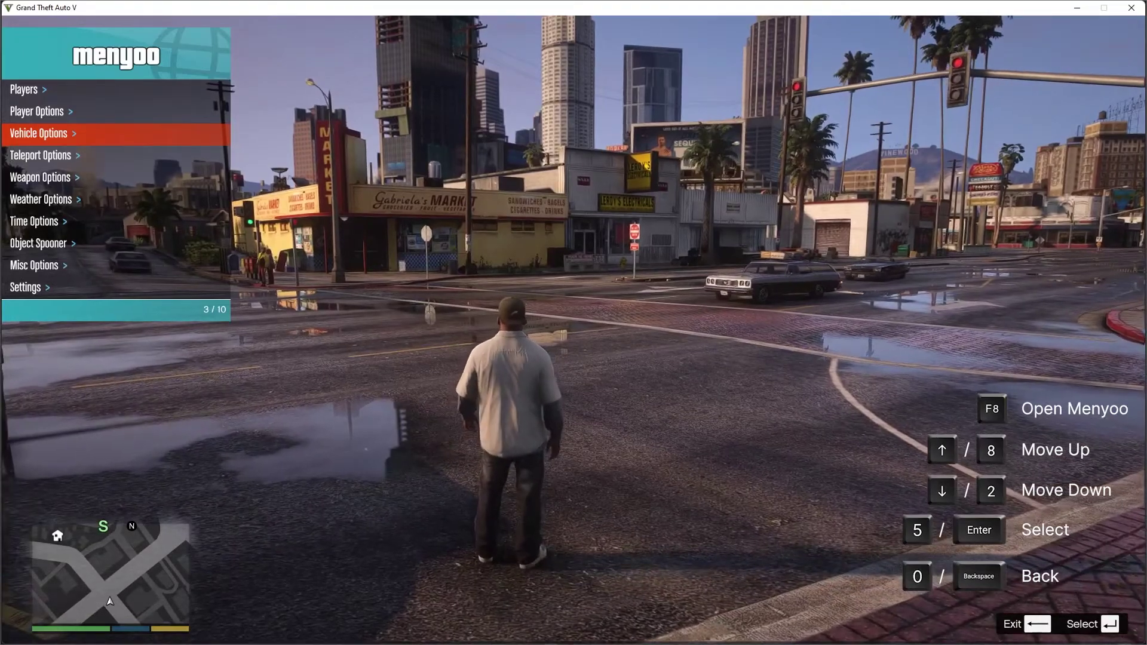
pyautogui.press('Return')
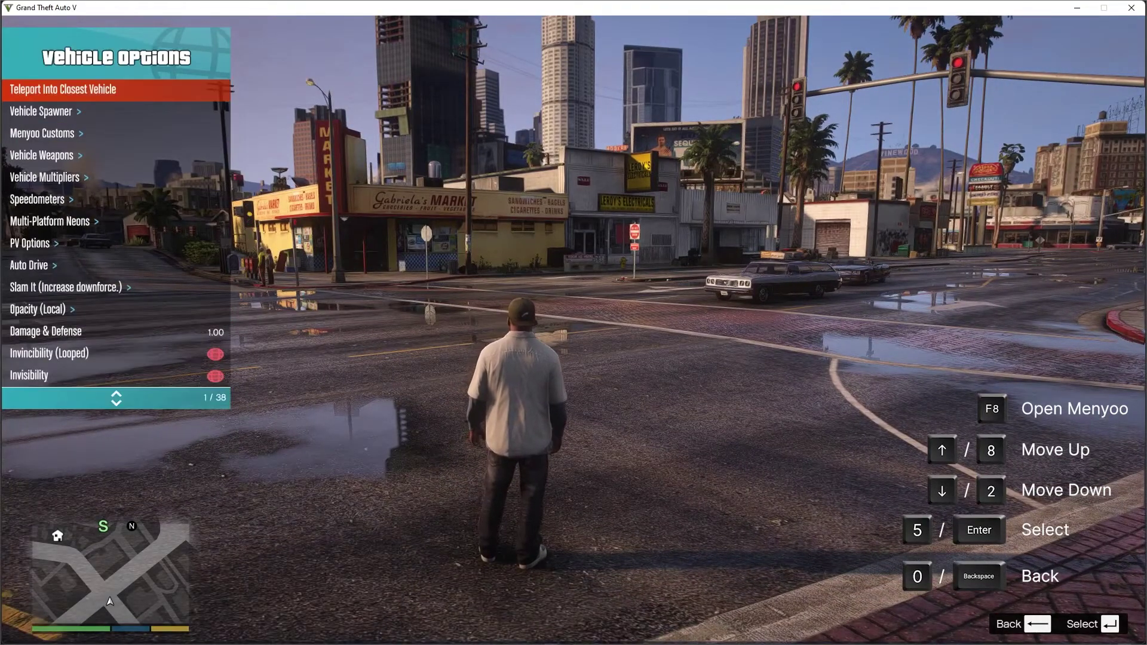
# Step: Enter the Vehicle Spawner and highlight its Input Model entry
pyautogui.press('Down')
pyautogui.press('Down')
pyautogui.press('Down')
pyautogui.press('Down')
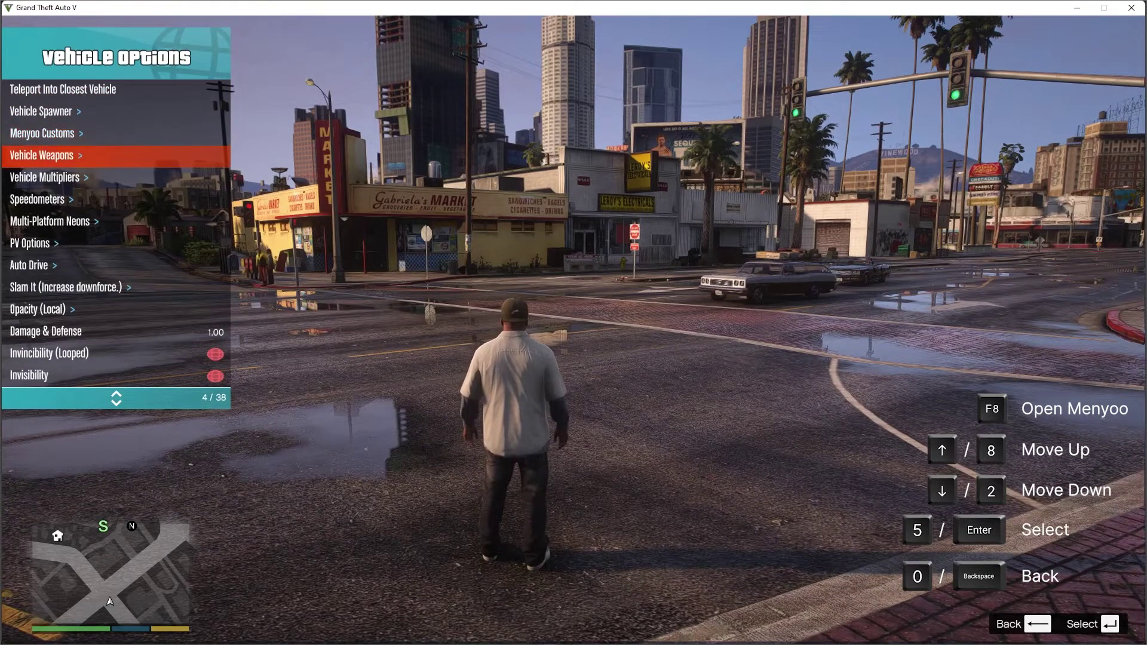
pyautogui.press('Up')
pyautogui.press('Up')
pyautogui.press('Up')
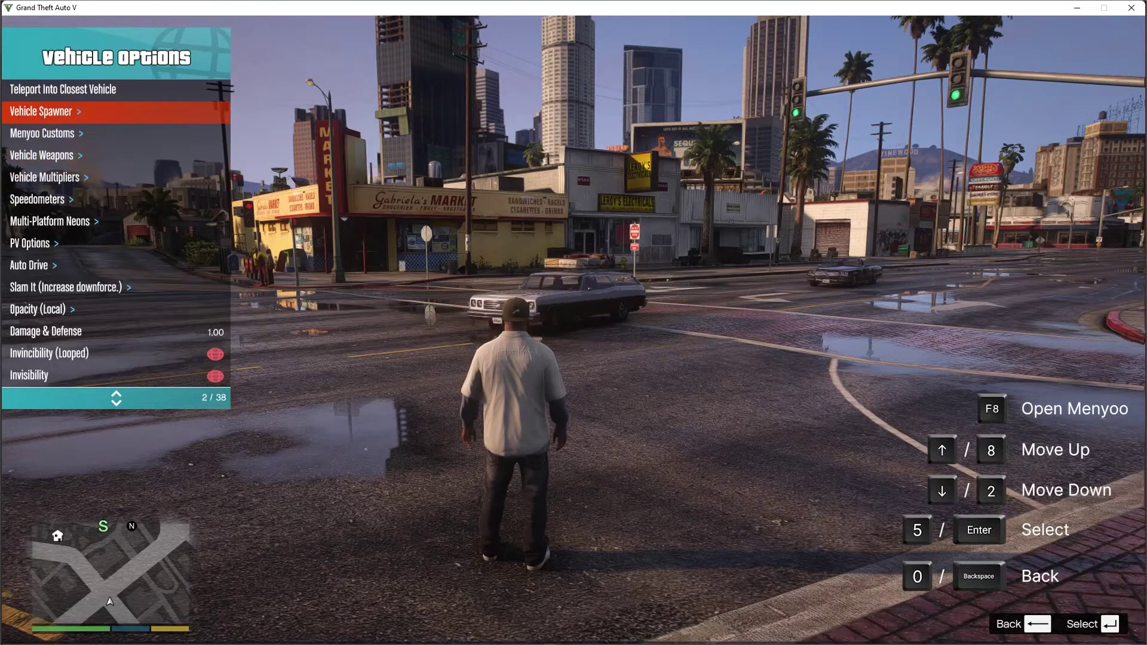
pyautogui.press('Return')
pyautogui.press('Up')
pyautogui.press('w')
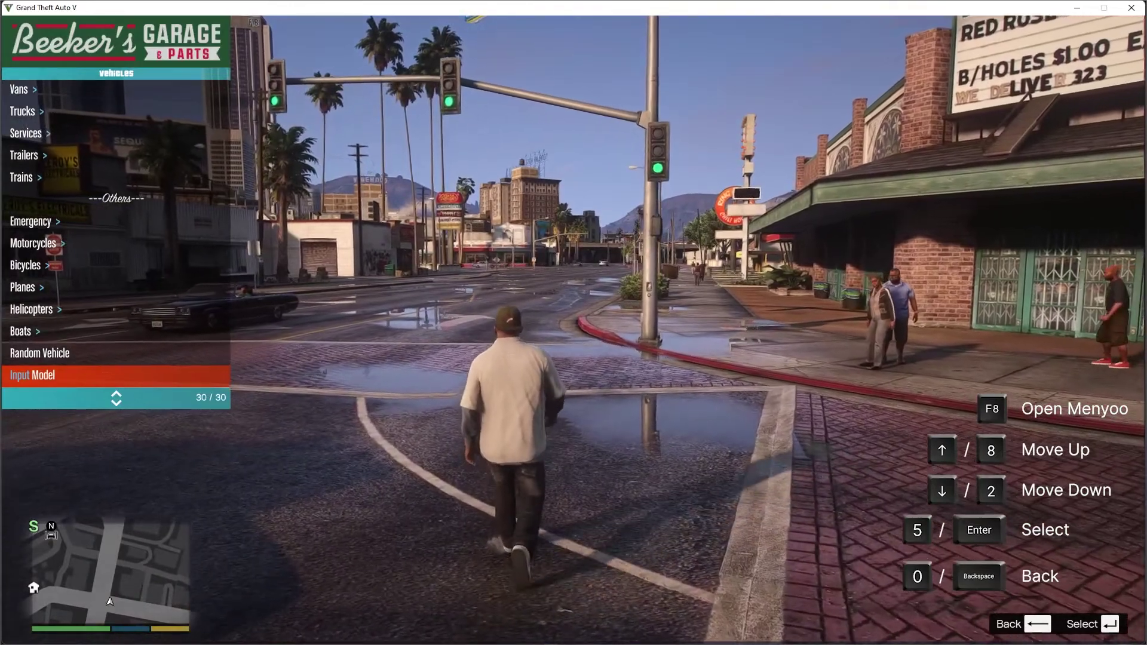
# Step: Spawn the add-on car by entering the vehicle model name a90pit
pyautogui.press('Return')
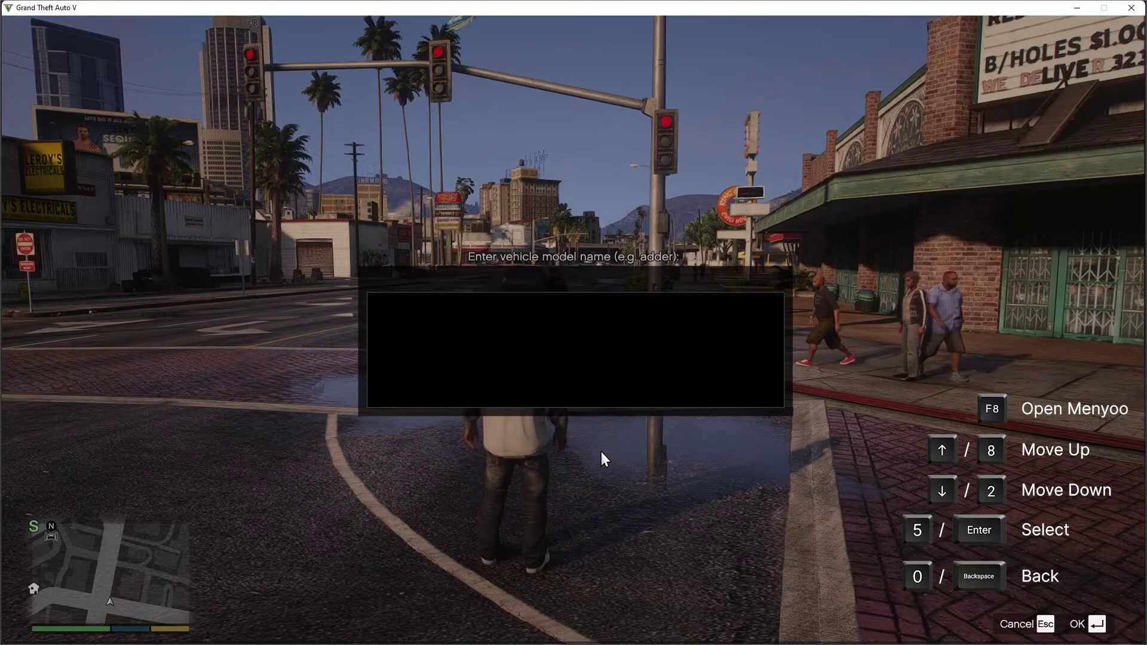
pyautogui.write('a90')
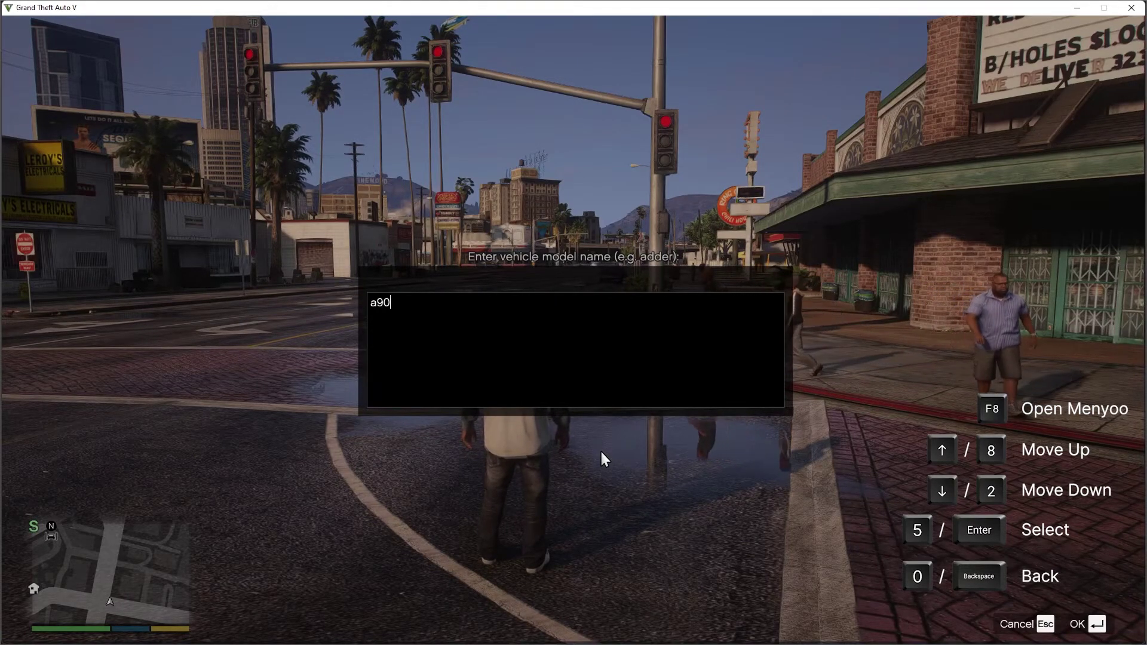
pyautogui.write('pit')
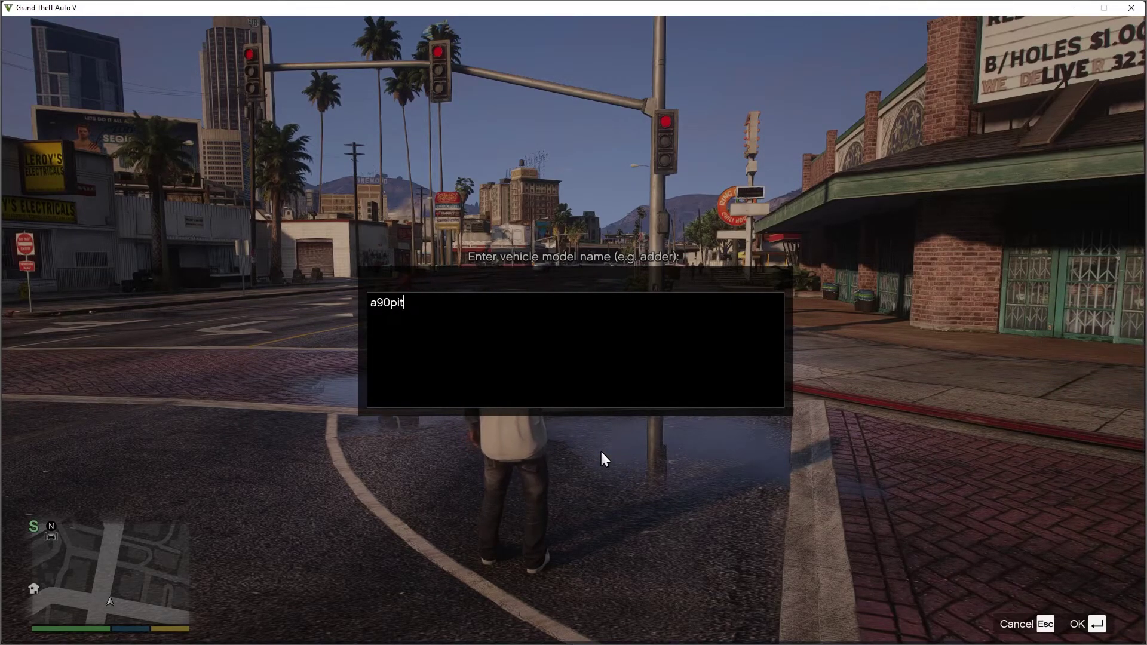
pyautogui.press('Return')
pyautogui.press('w')
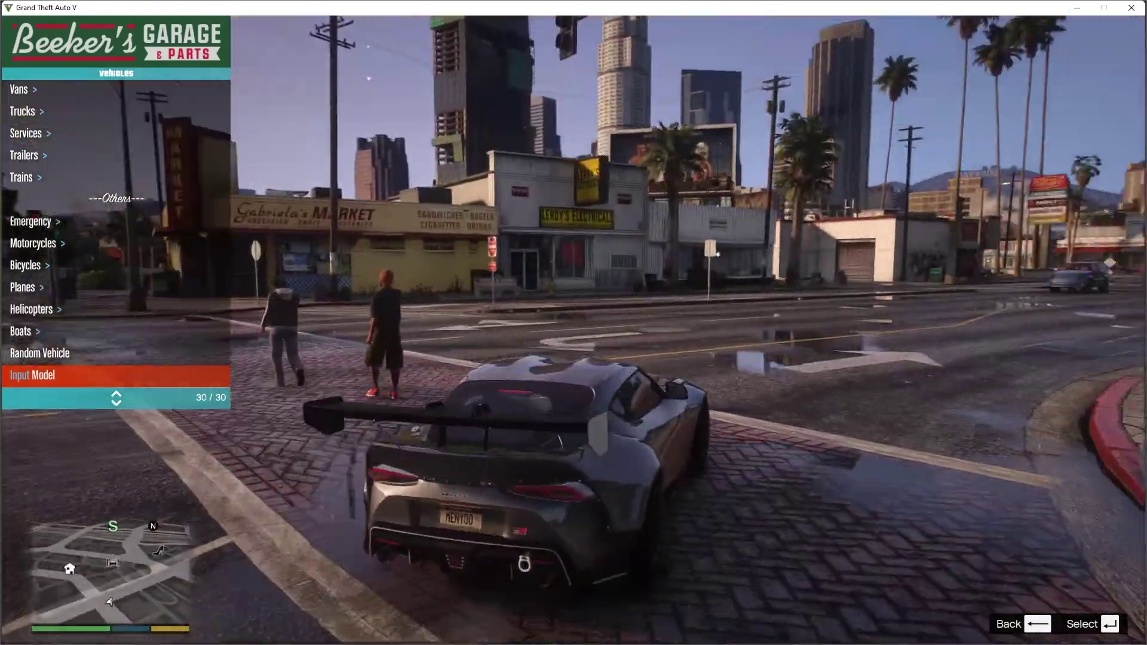
# Step: Back out of the Menyoo menus and test-drive the spawned Supra along the street
pyautogui.press('BackSpace')
pyautogui.press('BackSpace')
pyautogui.press('BackSpace')
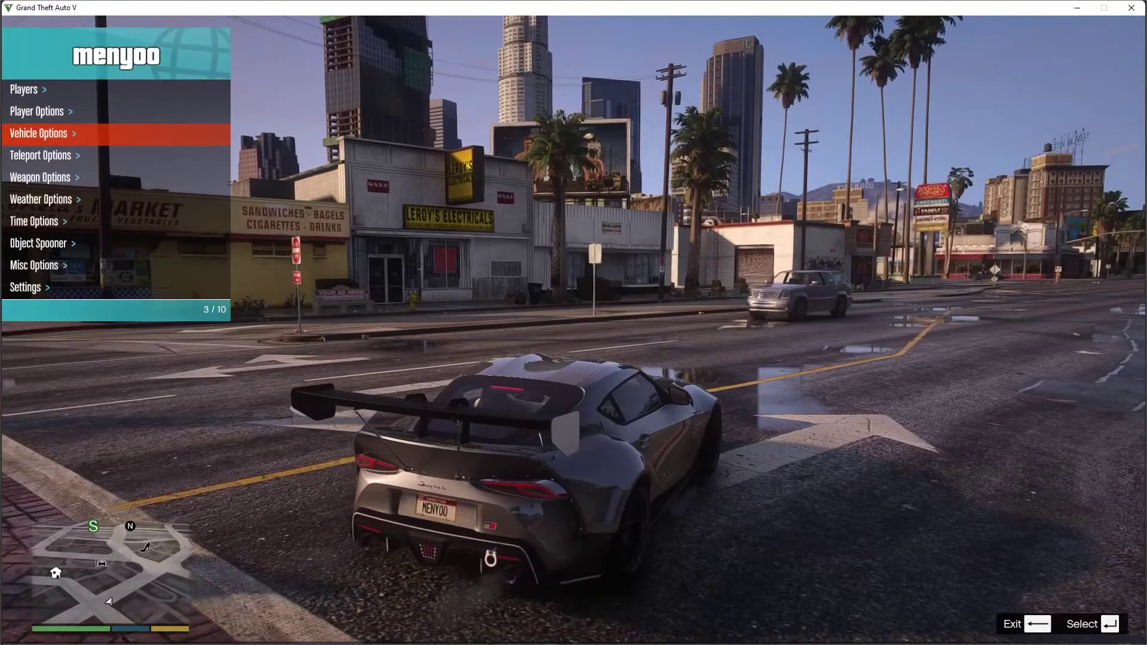
pyautogui.press('w')
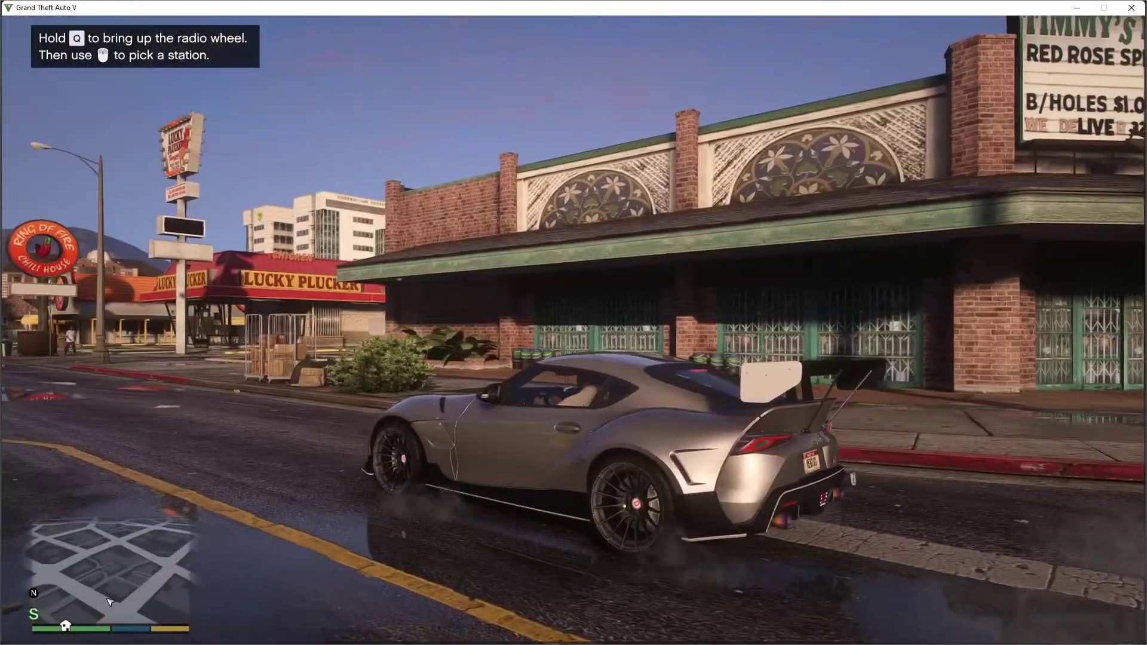
pyautogui.press('a')
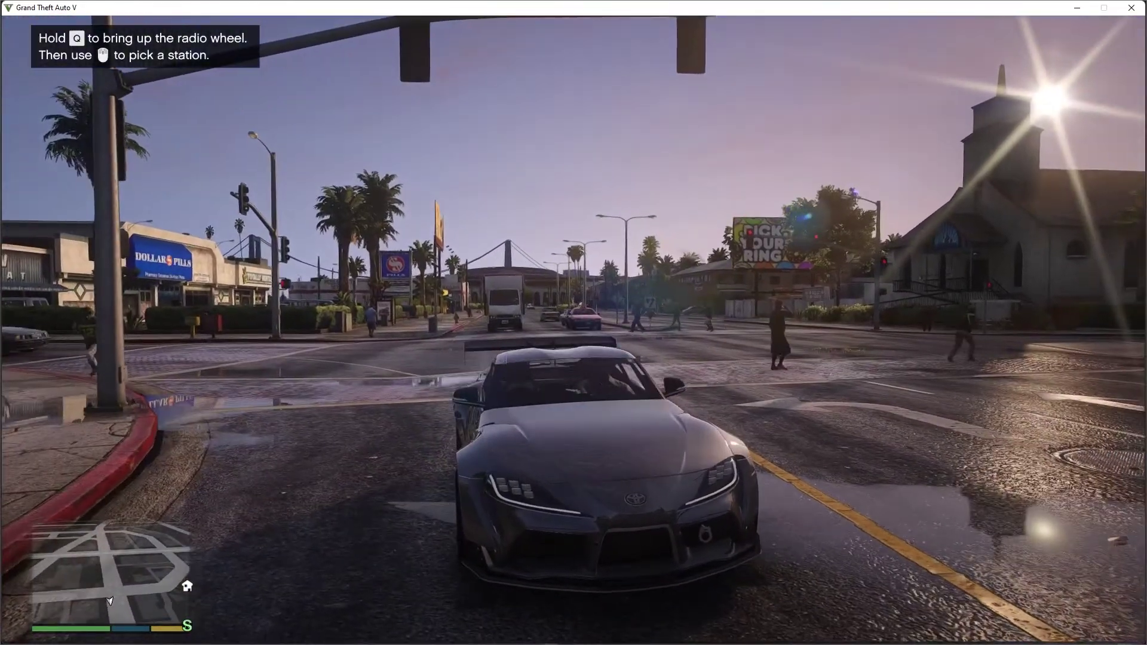
pyautogui.press('w')
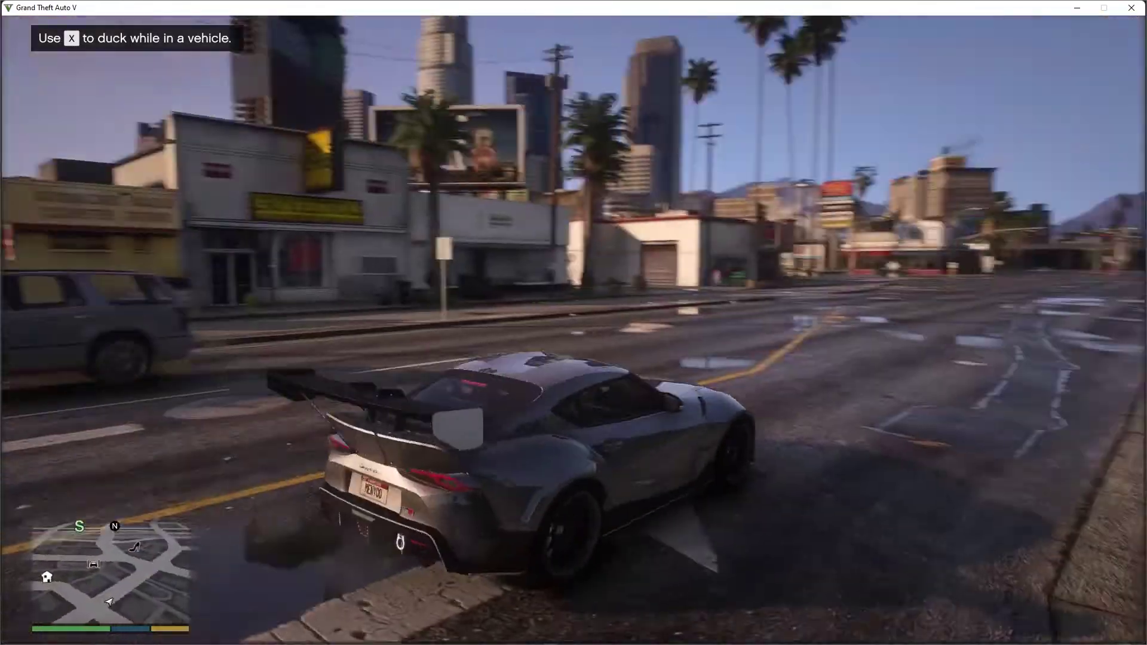
pyautogui.press('d')
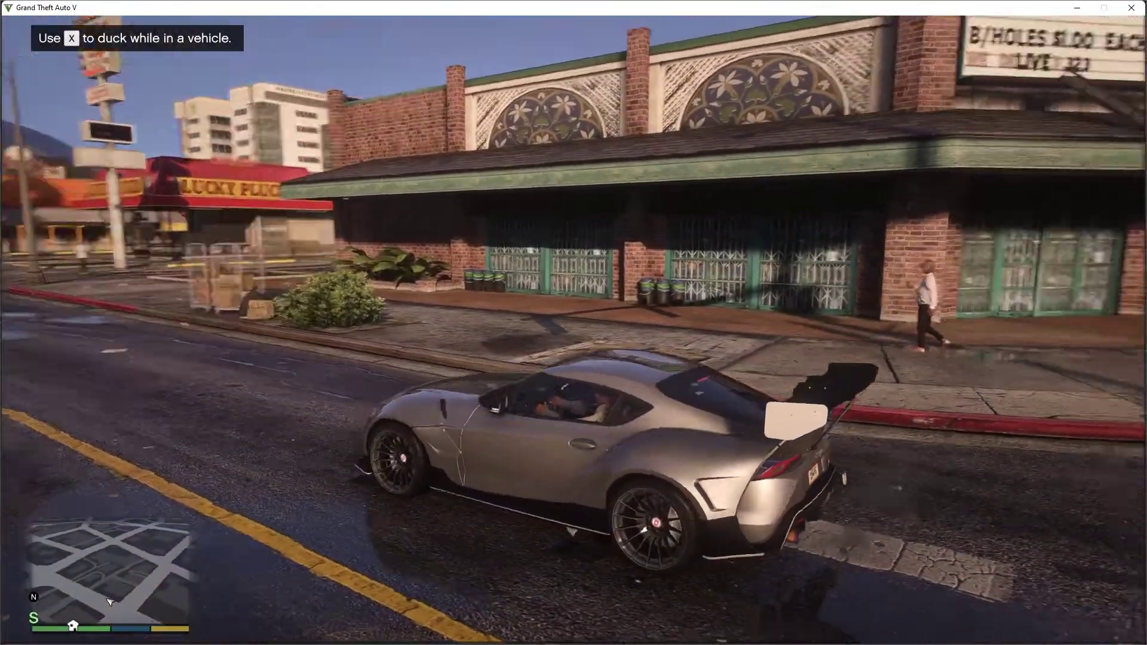
pyautogui.press('a')
pyautogui.press('w')
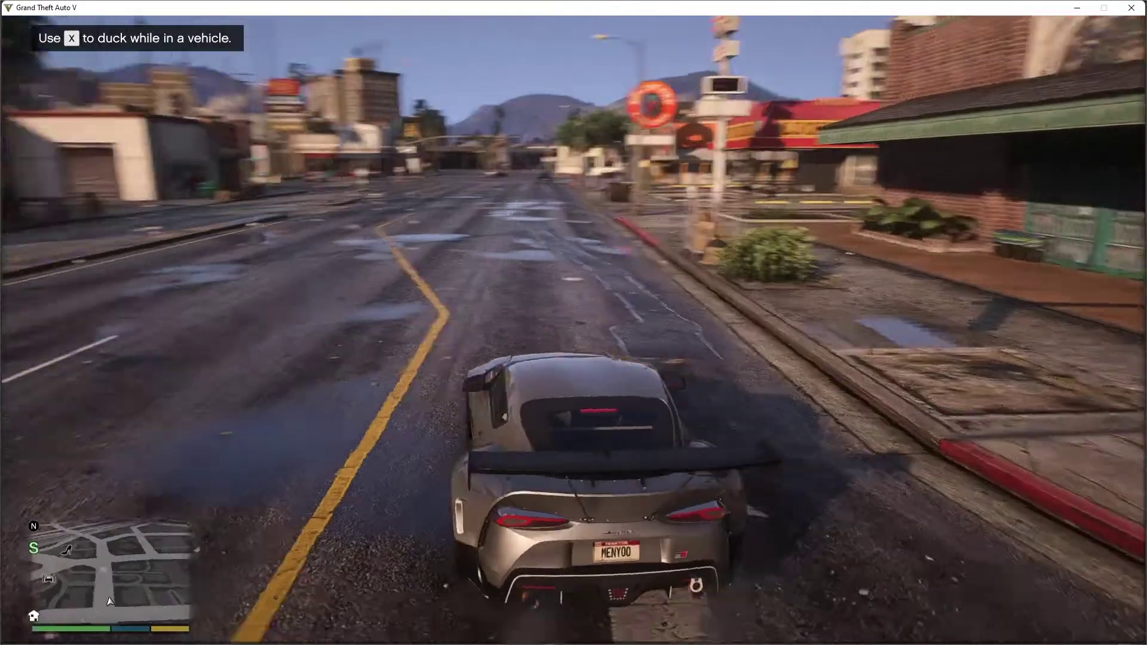
pyautogui.press('a')
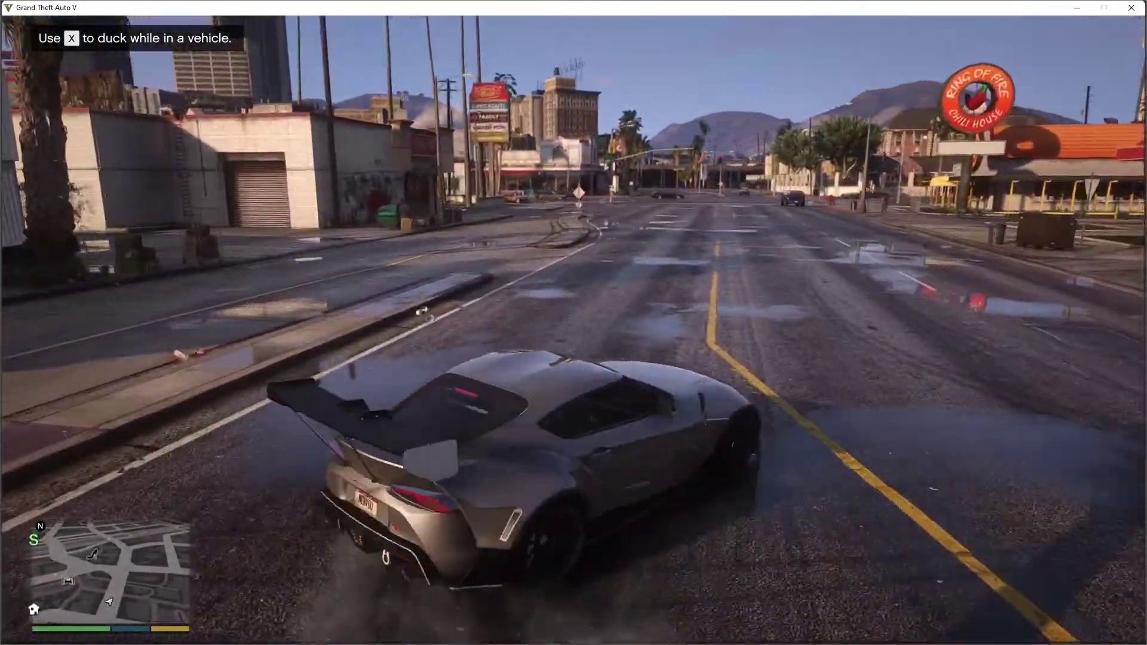
pyautogui.press('a')
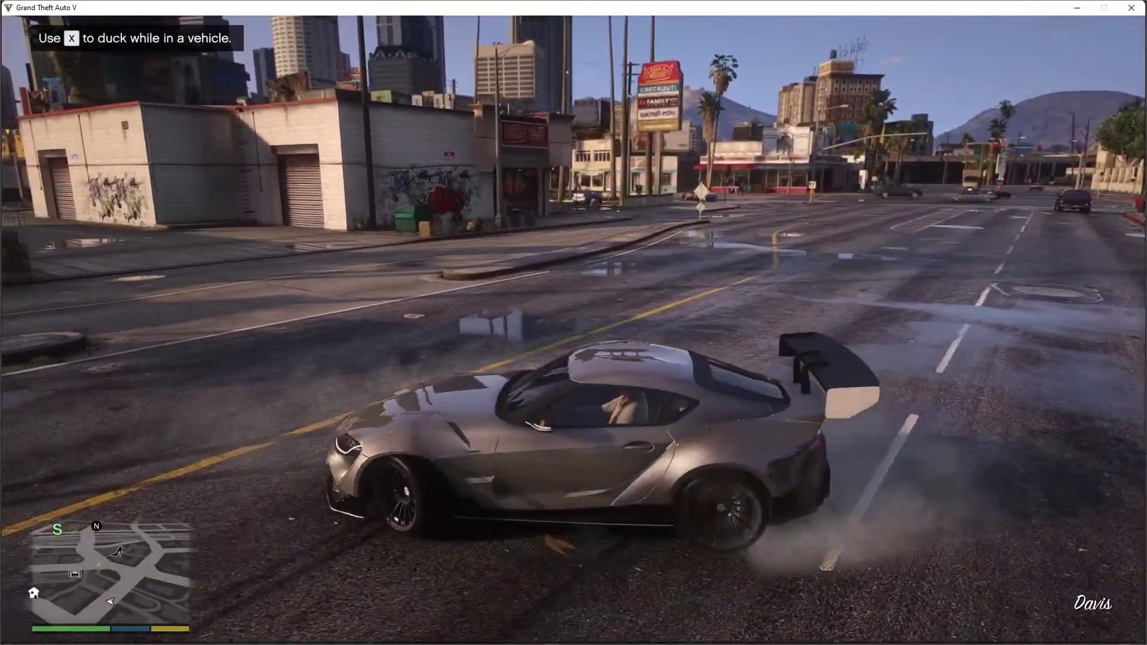
pyautogui.press('a')
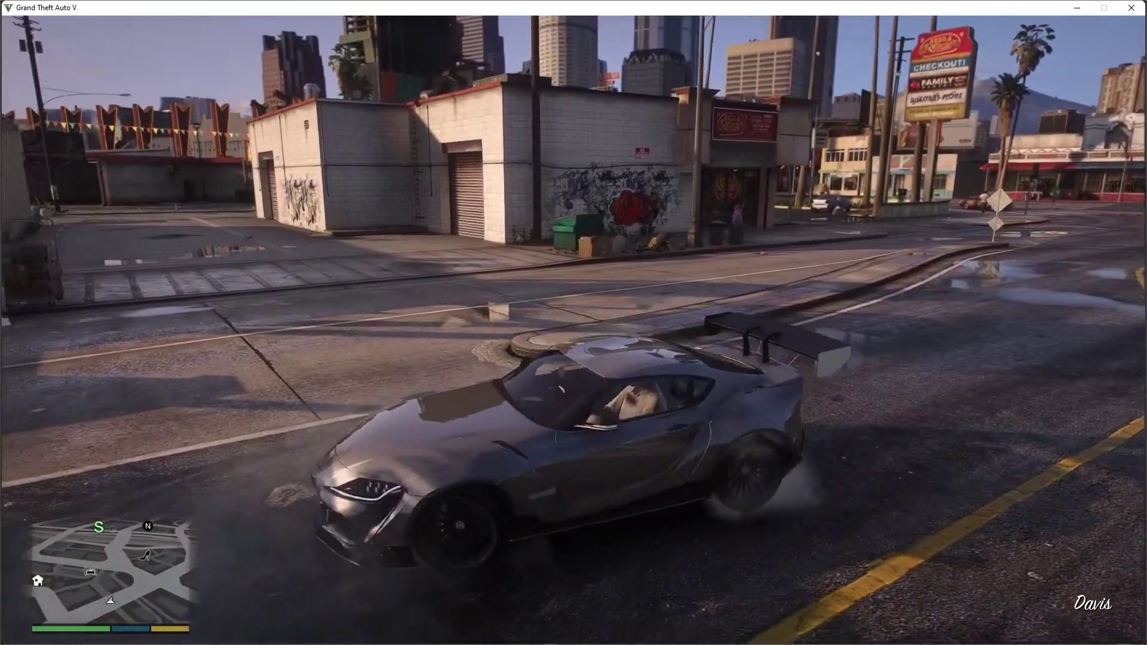
pyautogui.press('a')
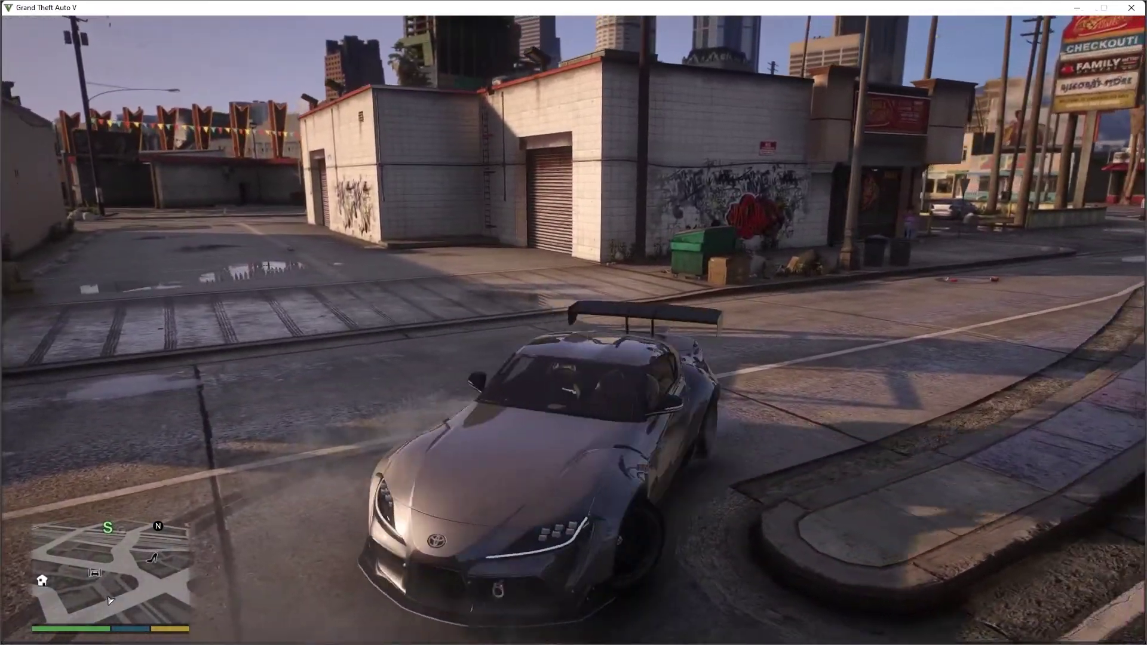
pyautogui.press('a')
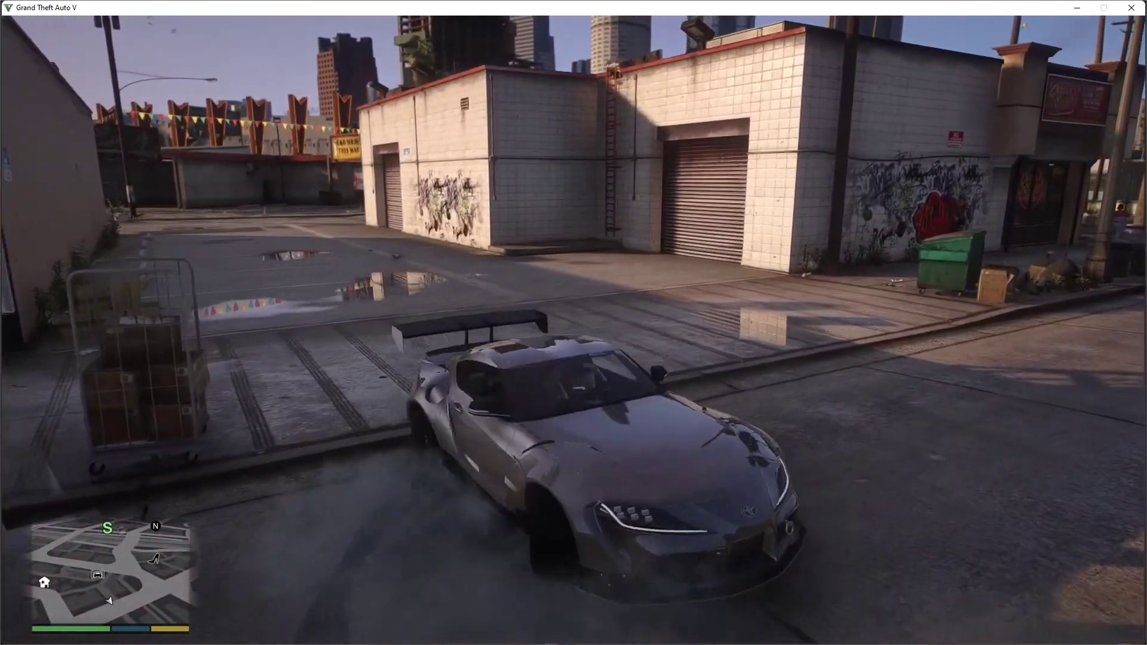
pyautogui.press('a')
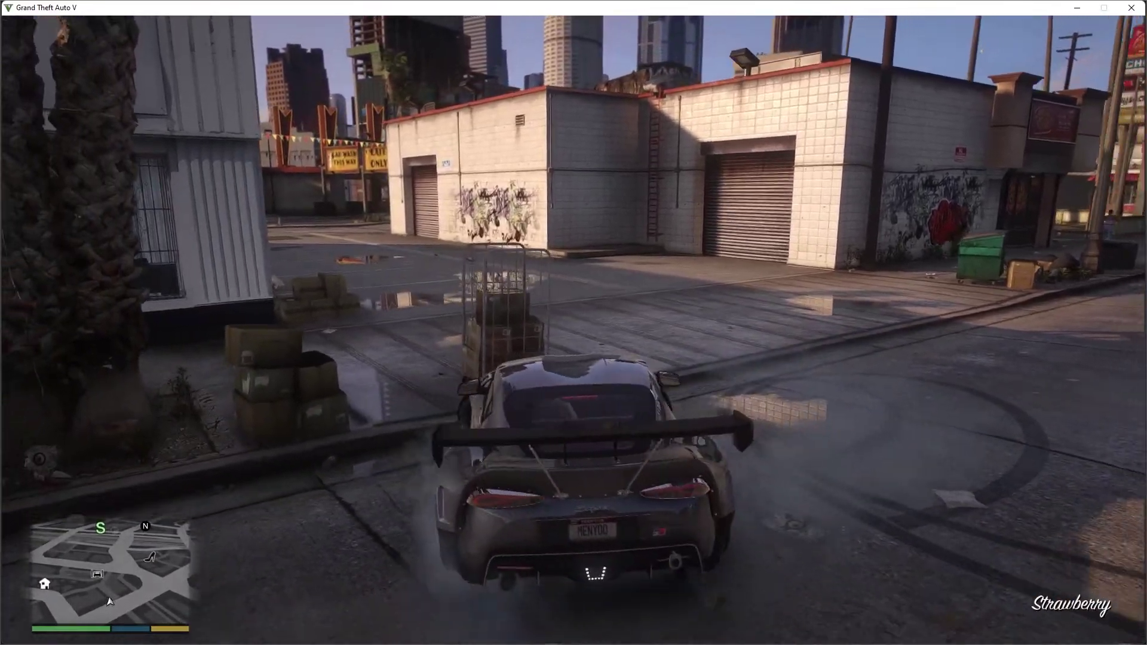
pyautogui.press('a')
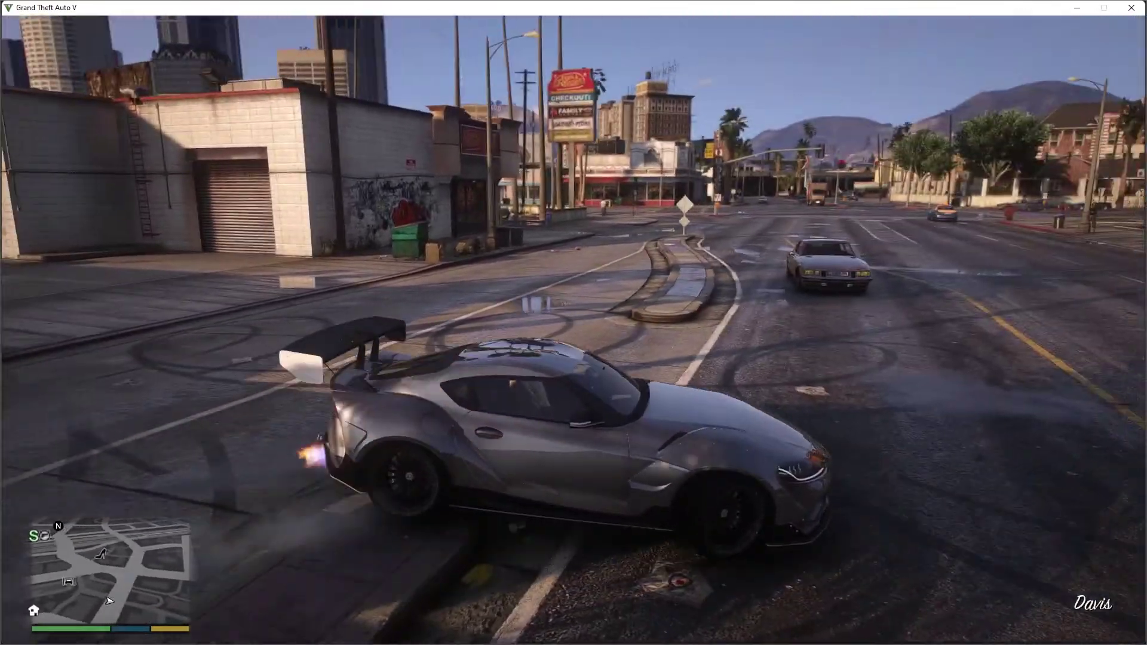
pyautogui.press('a')
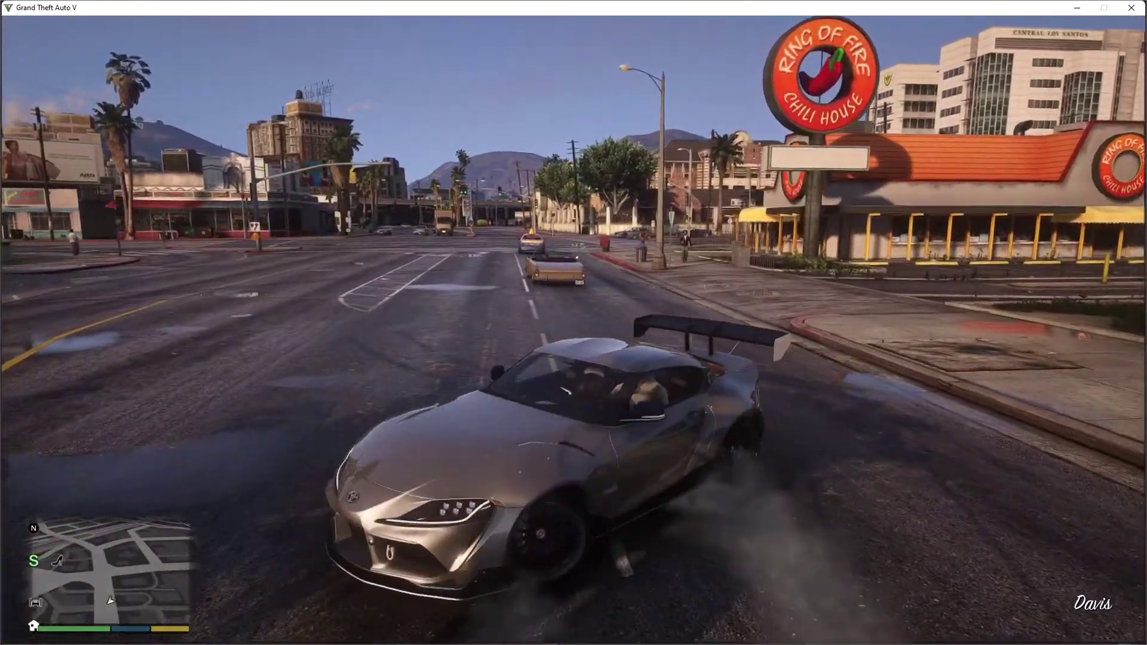
pyautogui.press('a')
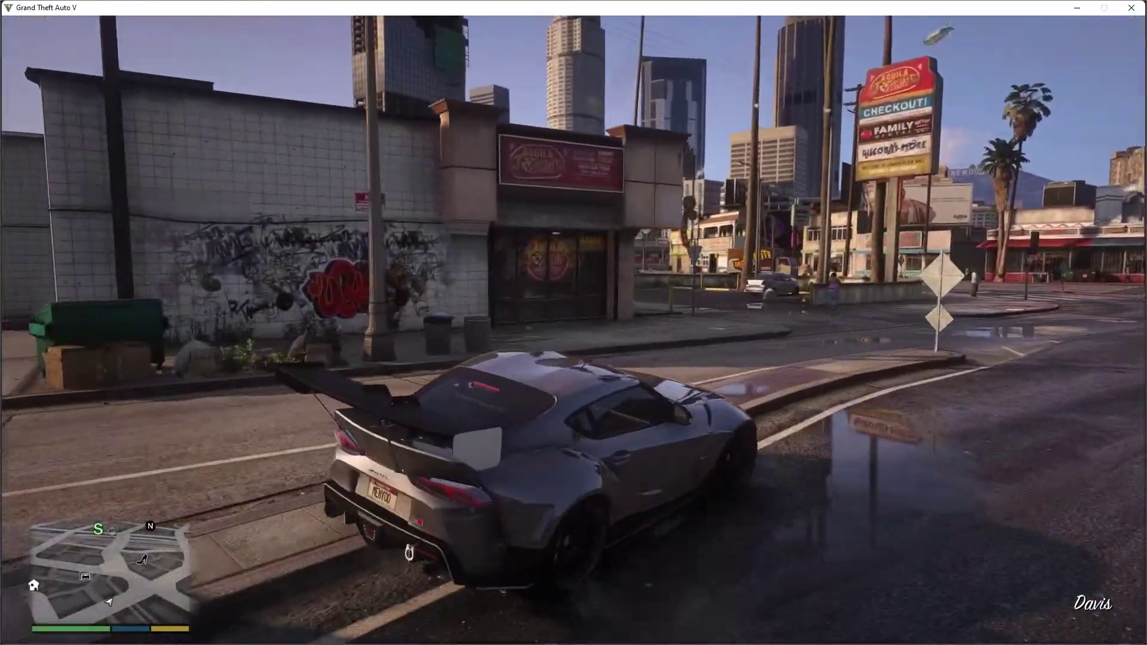
pyautogui.press('w')
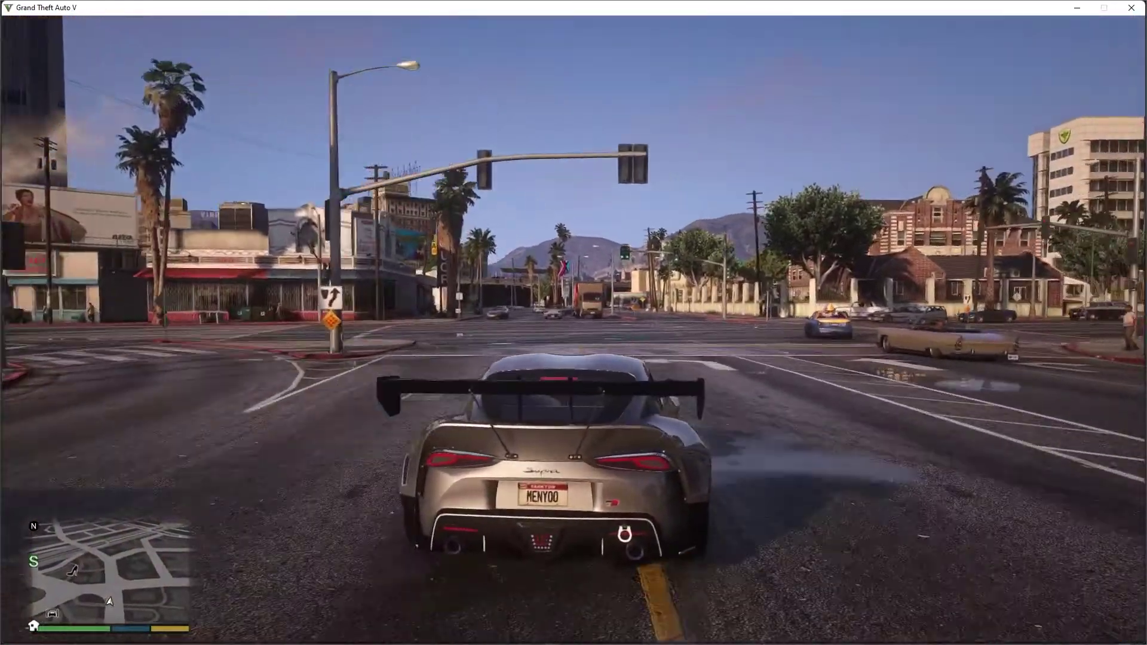
pyautogui.press('d')
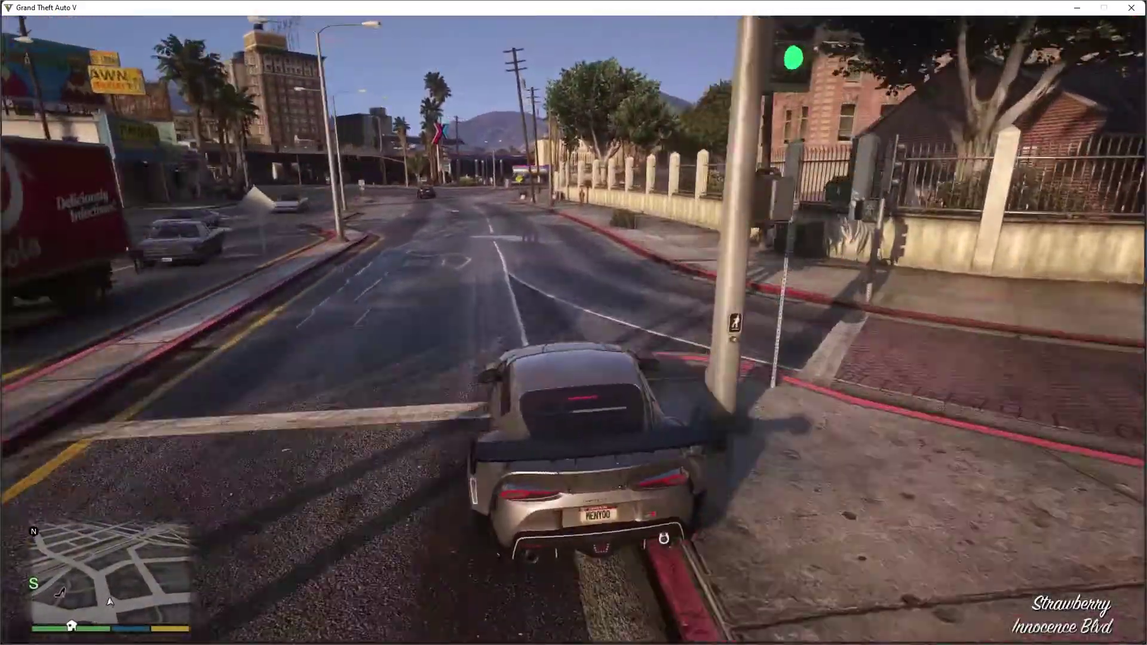